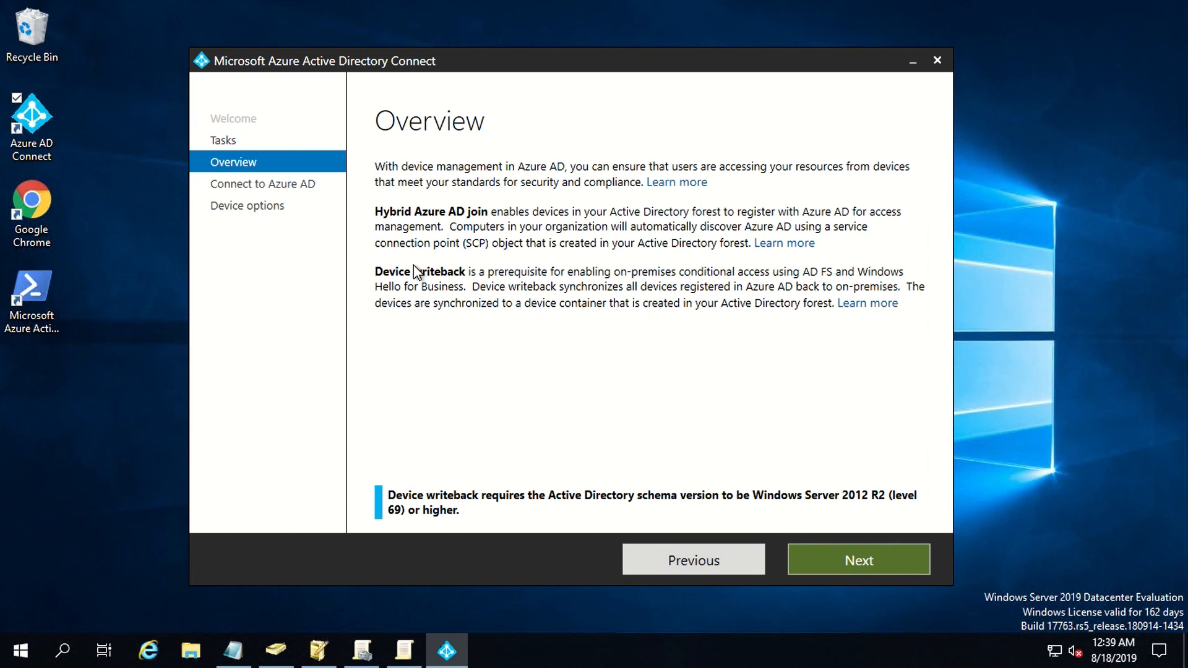
Step: Continue past the overview and connect to Azure AD by entering the global administrator's account password
left_click(829, 562)
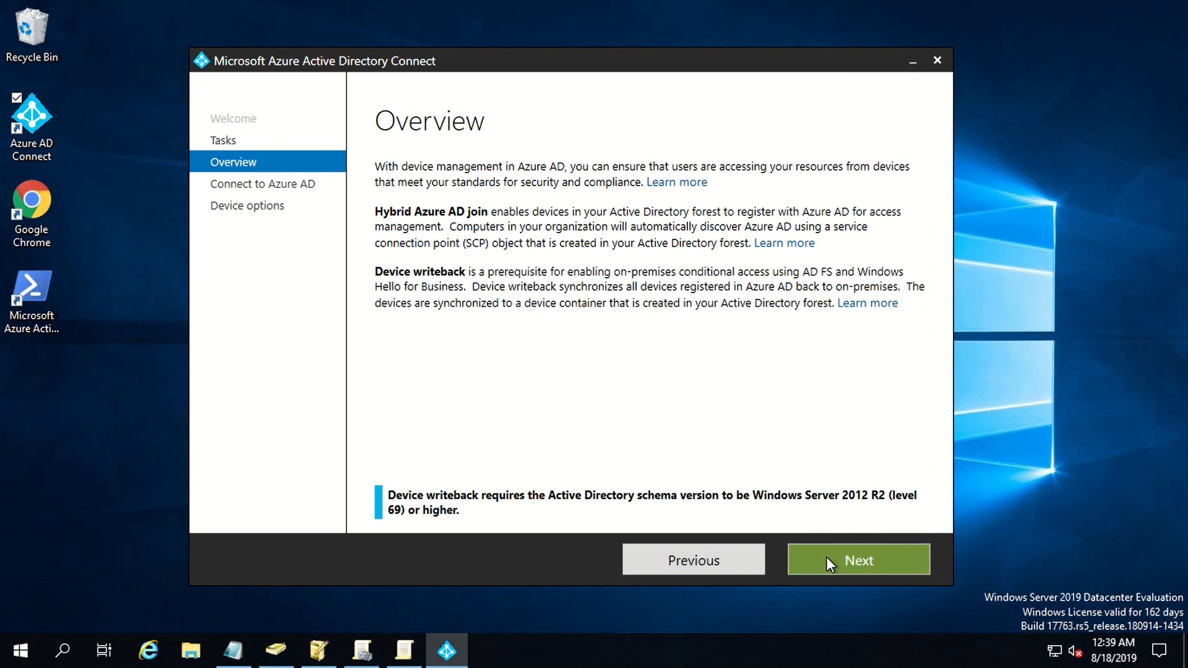
left_click(454, 261)
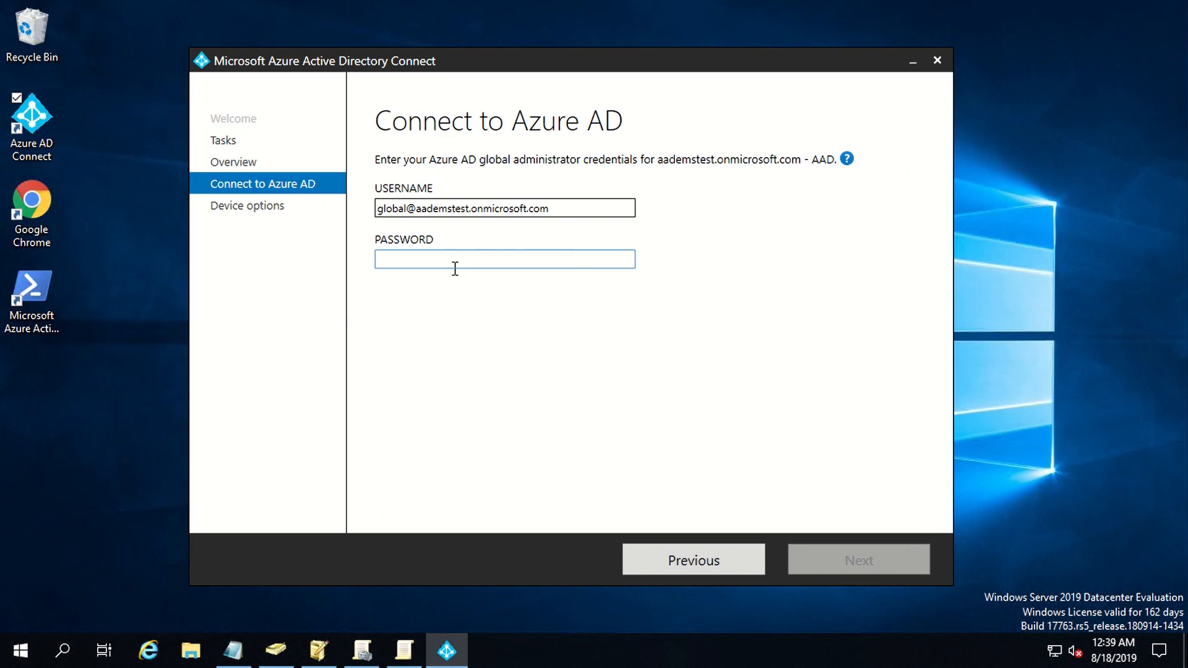
type("•••••••••••••")
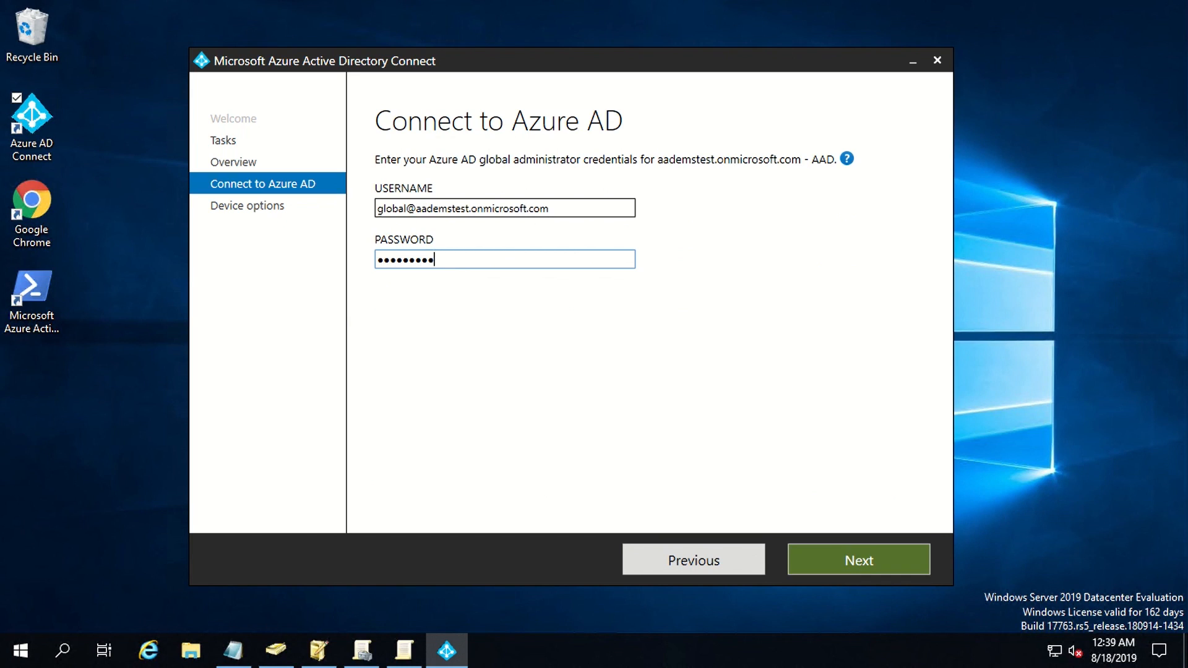
key("Return")
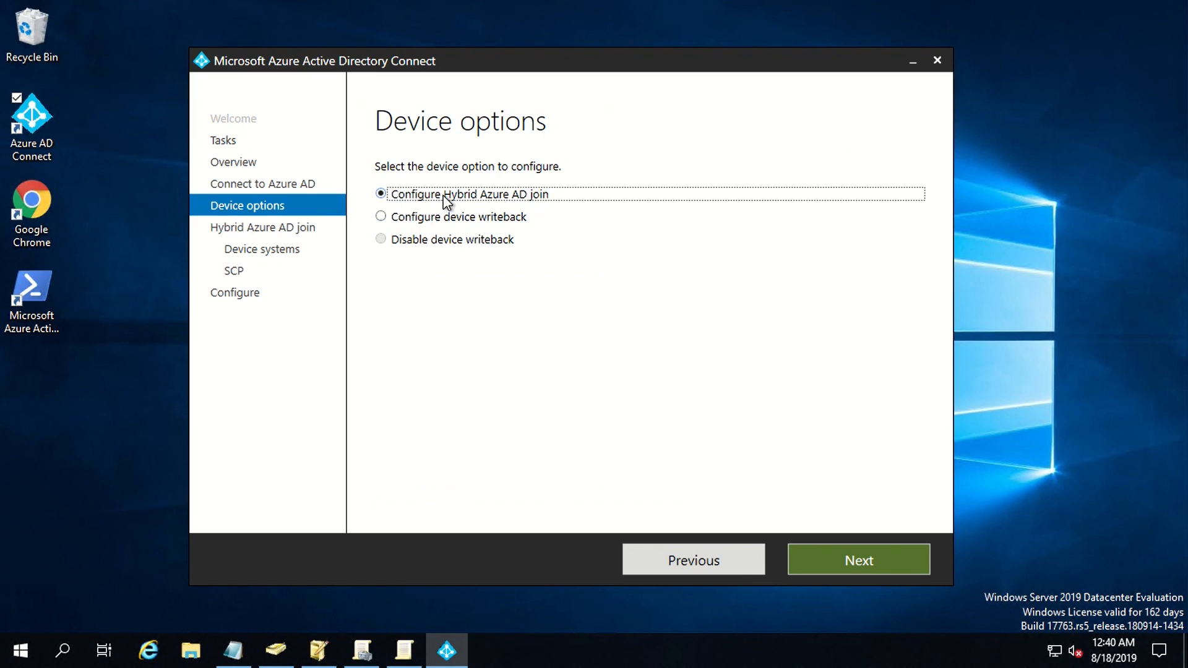
Step: Configure Hybrid Azure AD join for Windows 10 or later and supported Windows downlevel domain-joined devices
left_click(840, 559)
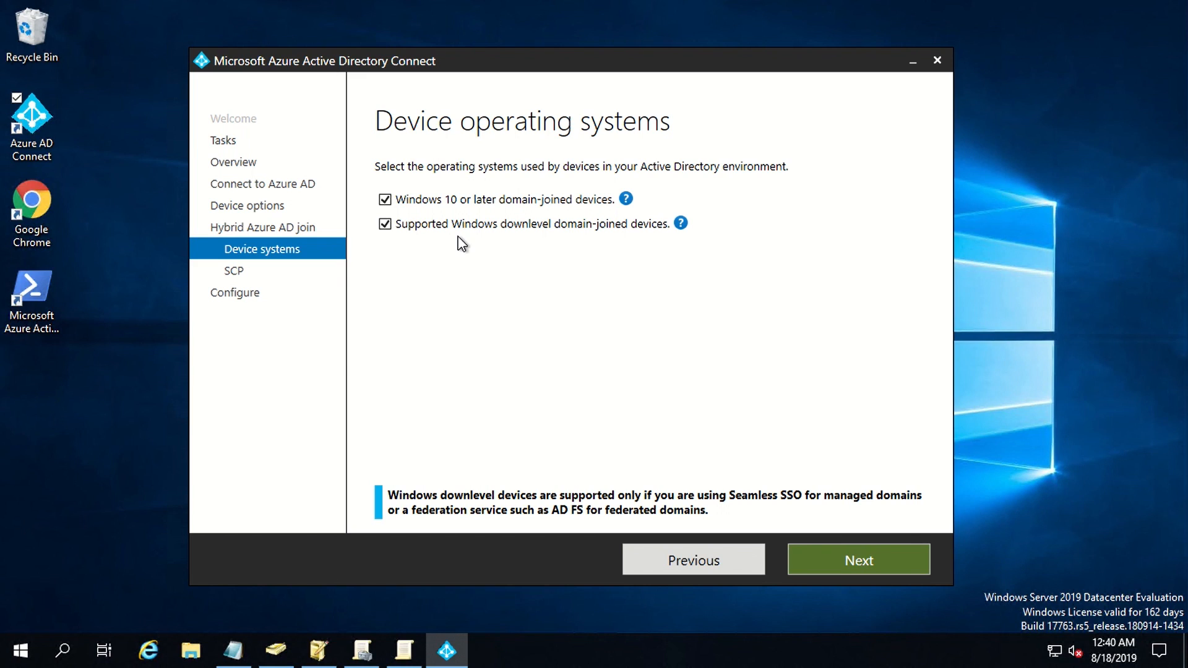
left_click(851, 561)
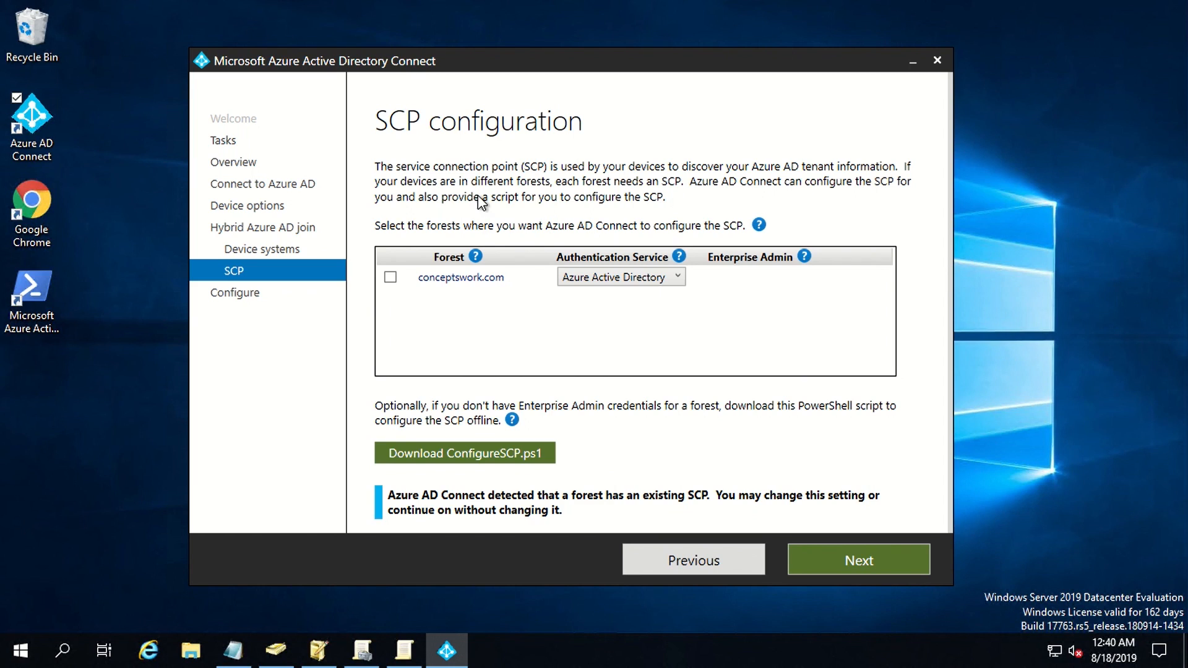
Step: Select the conceptswork.com forest for SCP configuration and add its Enterprise Admin user name and password
left_click(392, 278)
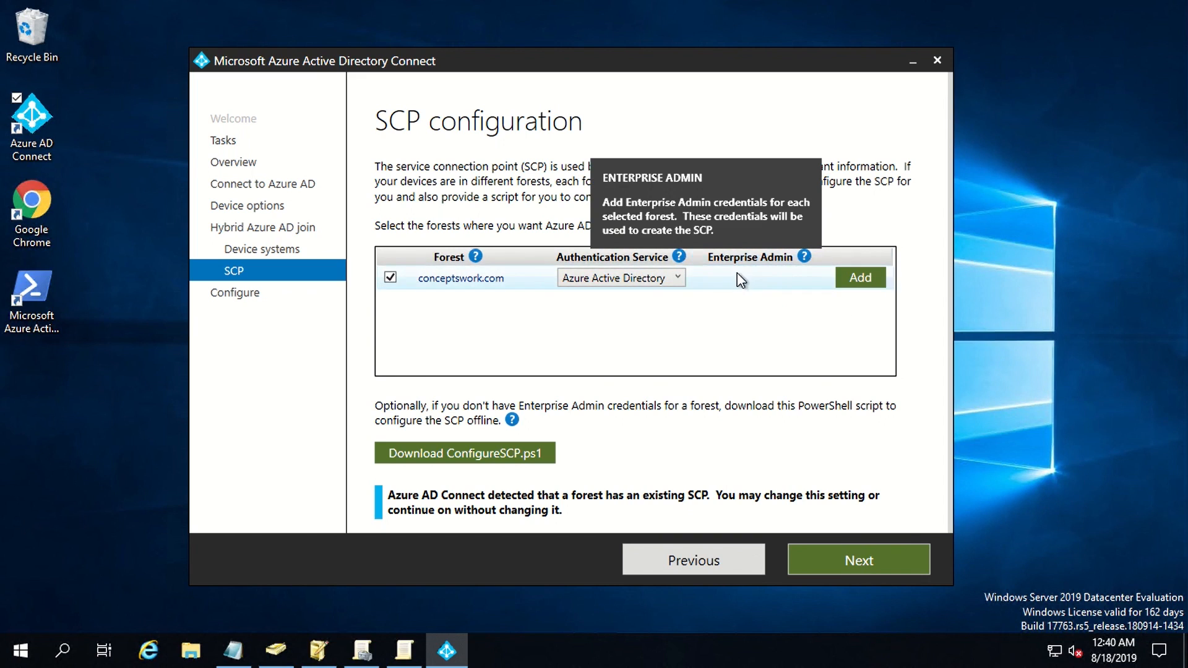
left_click(860, 283)
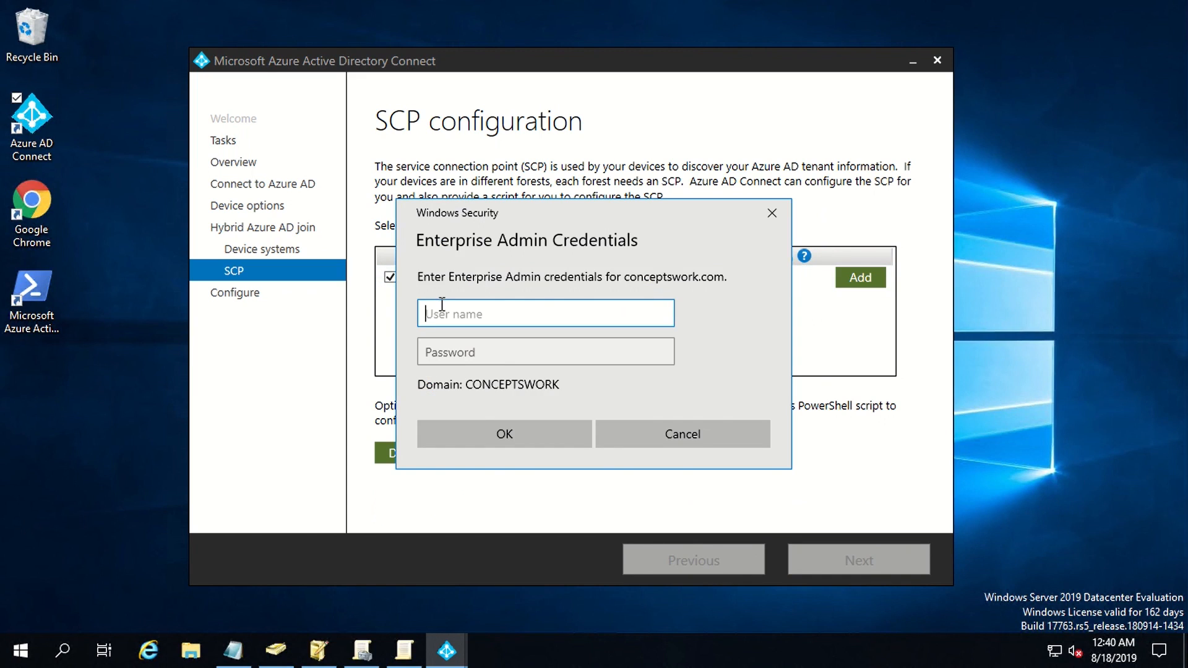
type("enter")
key("Tab")
type("••••••••")
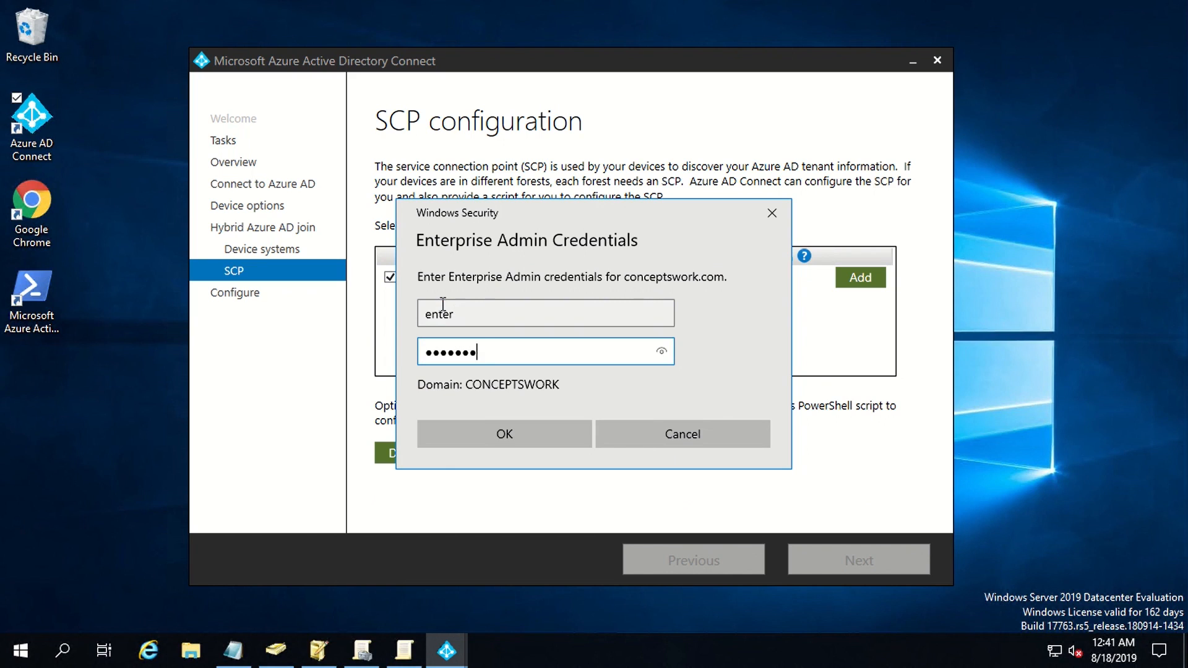
left_click(449, 446)
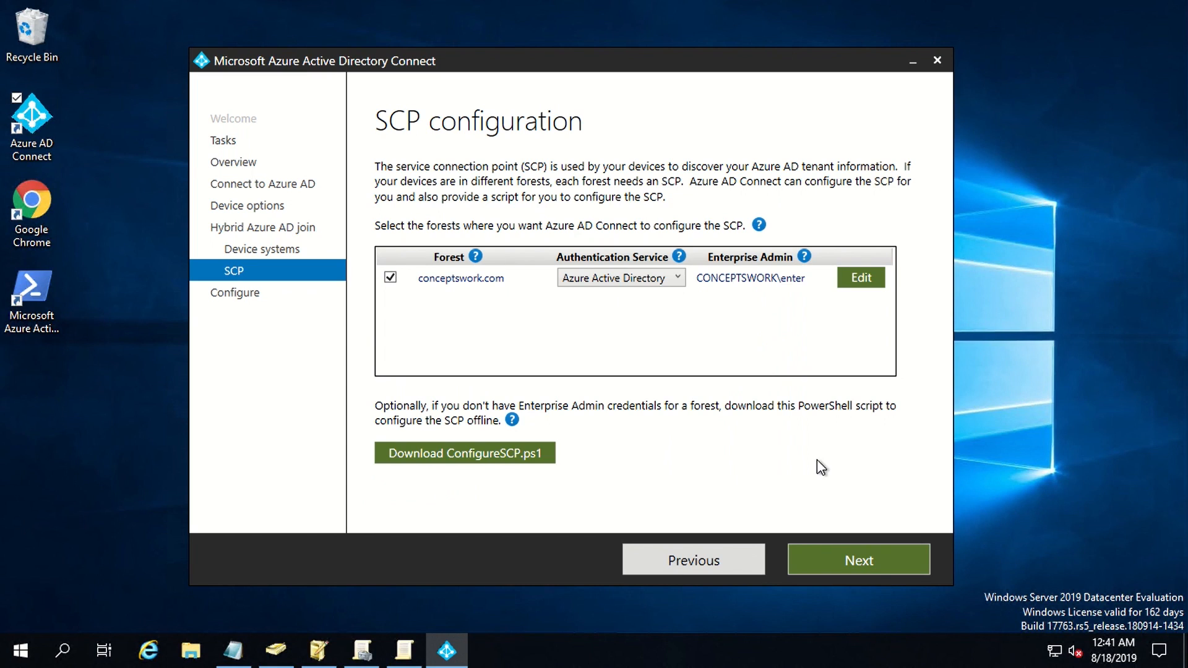
Step: Run the SCP device registration configuration for conceptswork.com and exit the wizard
left_click(868, 558)
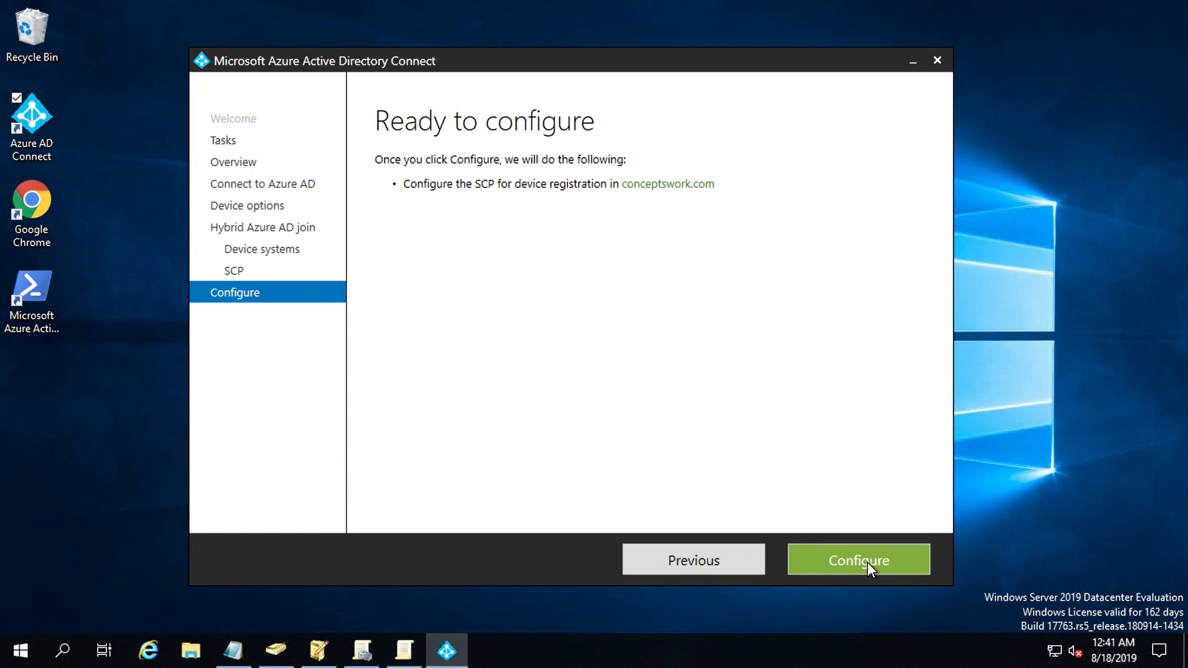
left_click(867, 562)
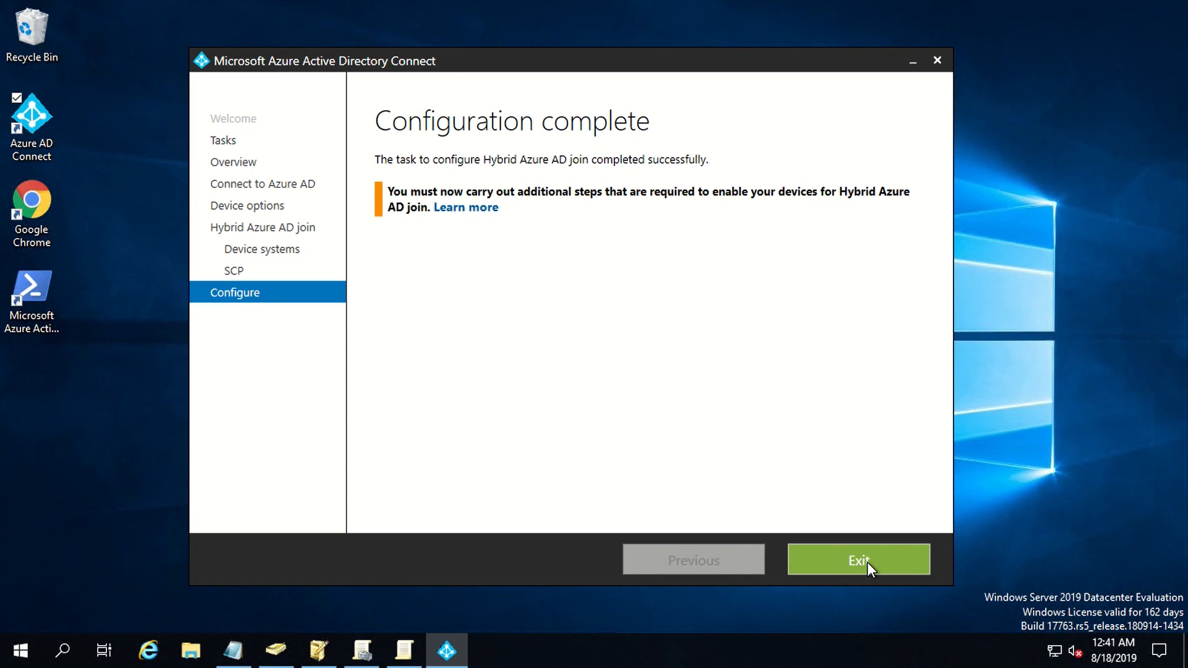
left_click(868, 564)
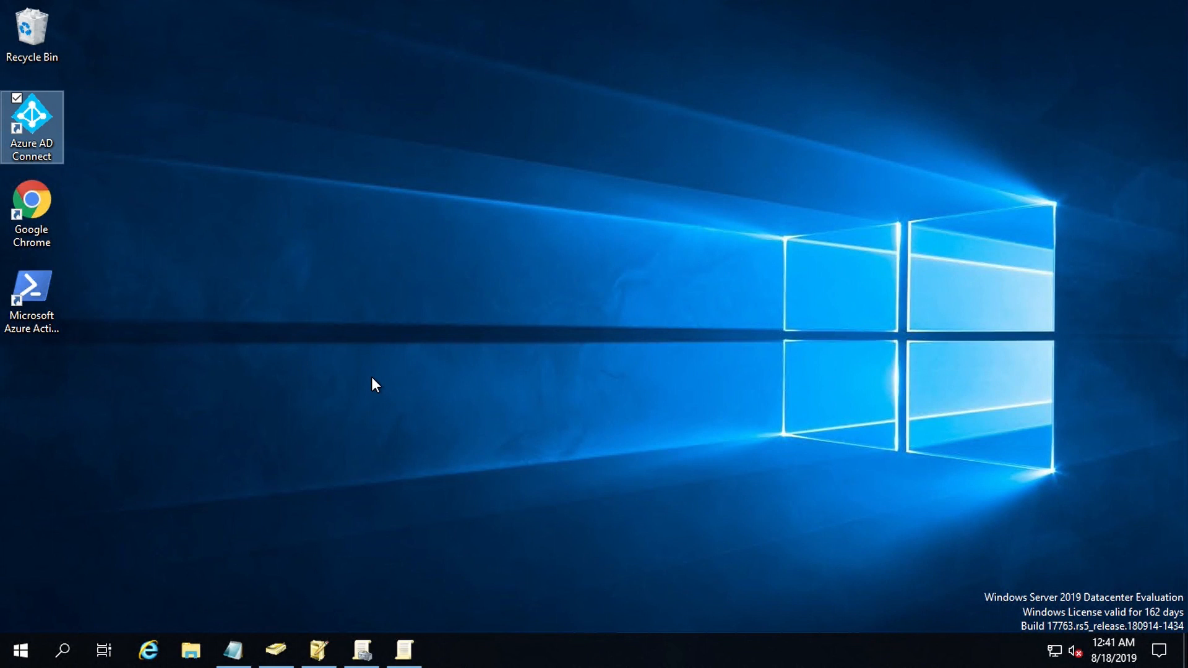
Step: Switch to Group Policy Management and open the Default Domain Policy for editing
left_click(319, 650)
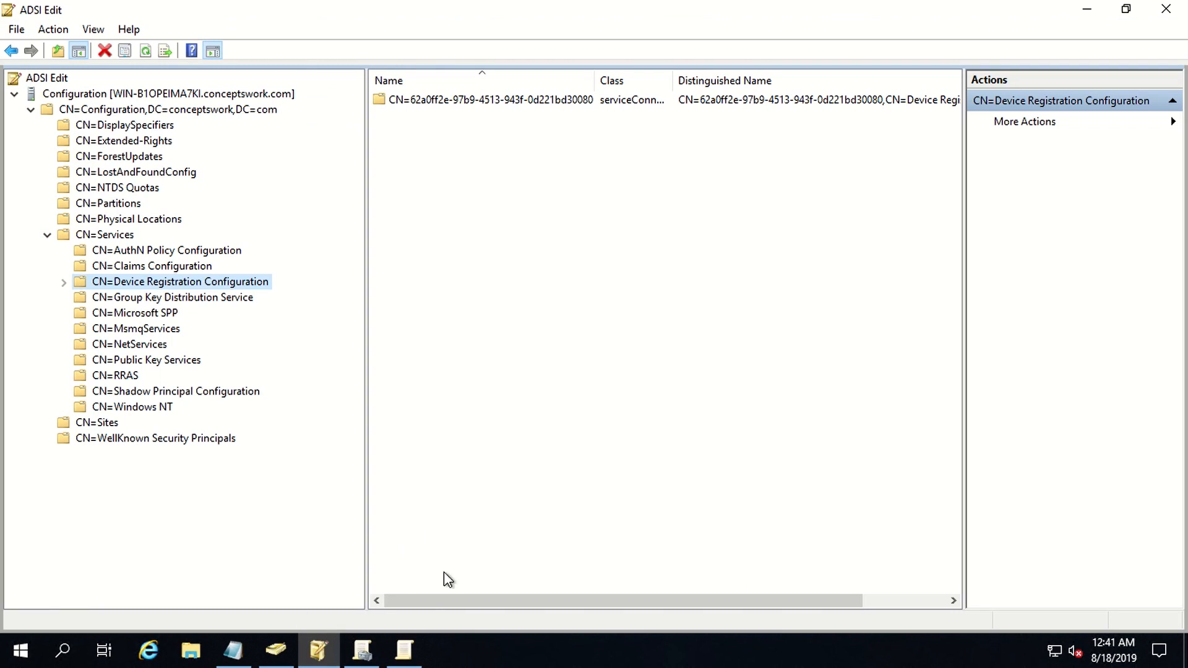
left_click(362, 650)
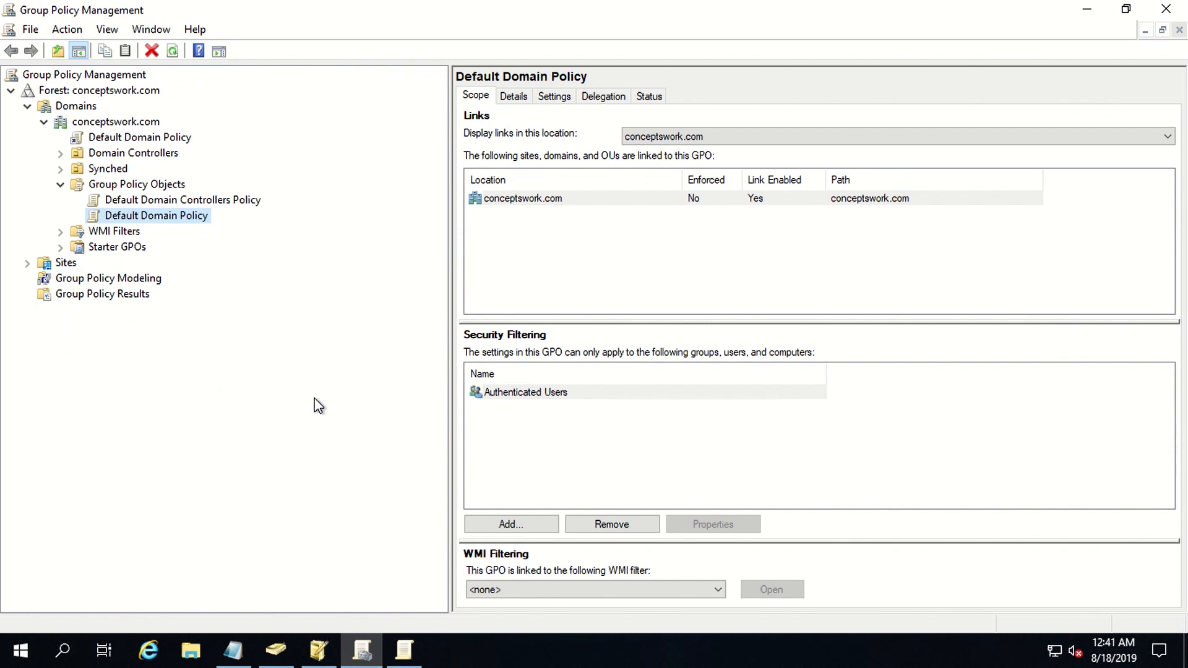
right_click(155, 218)
left_click(172, 224)
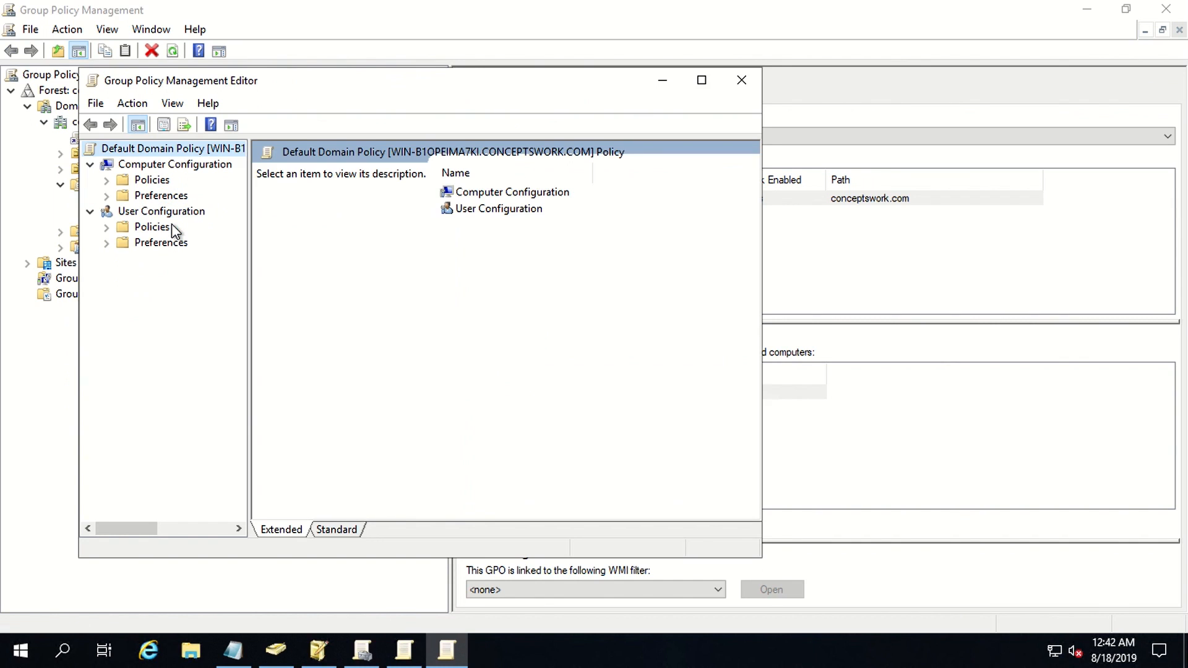
Step: Maximize the policy editor, expand Windows Components under the Computer Configuration Administrative Templates, and widen the tree so its names are readable
left_click(107, 179)
left_click(186, 164)
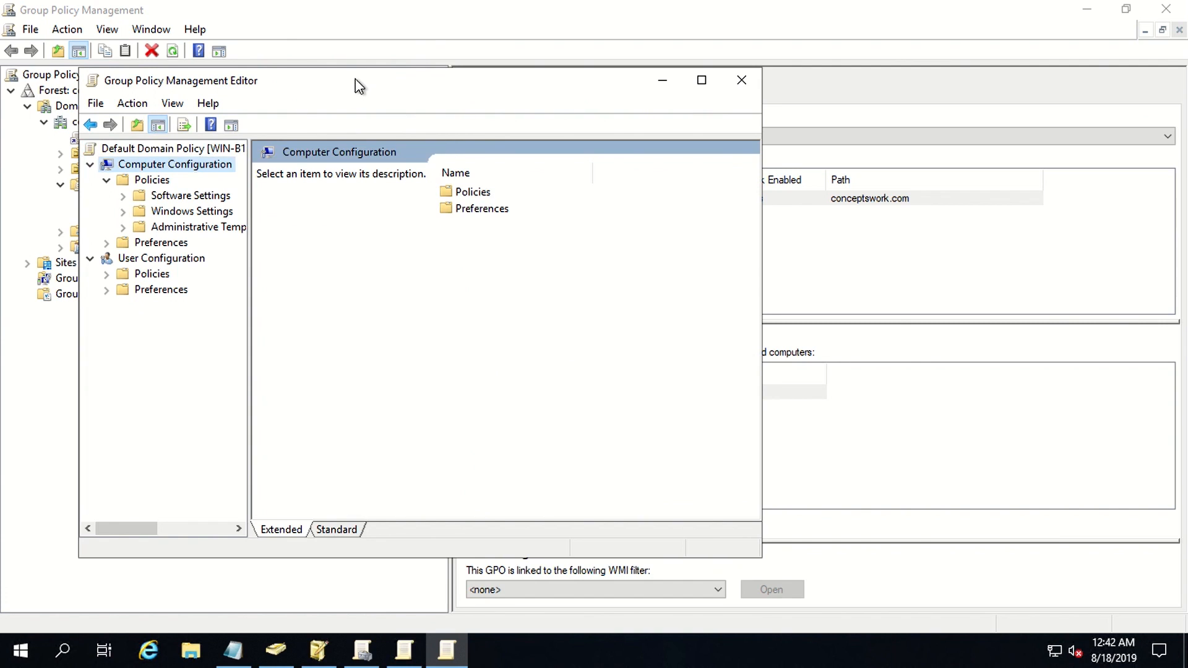
double_click(357, 85)
left_click(58, 154)
left_click(50, 153)
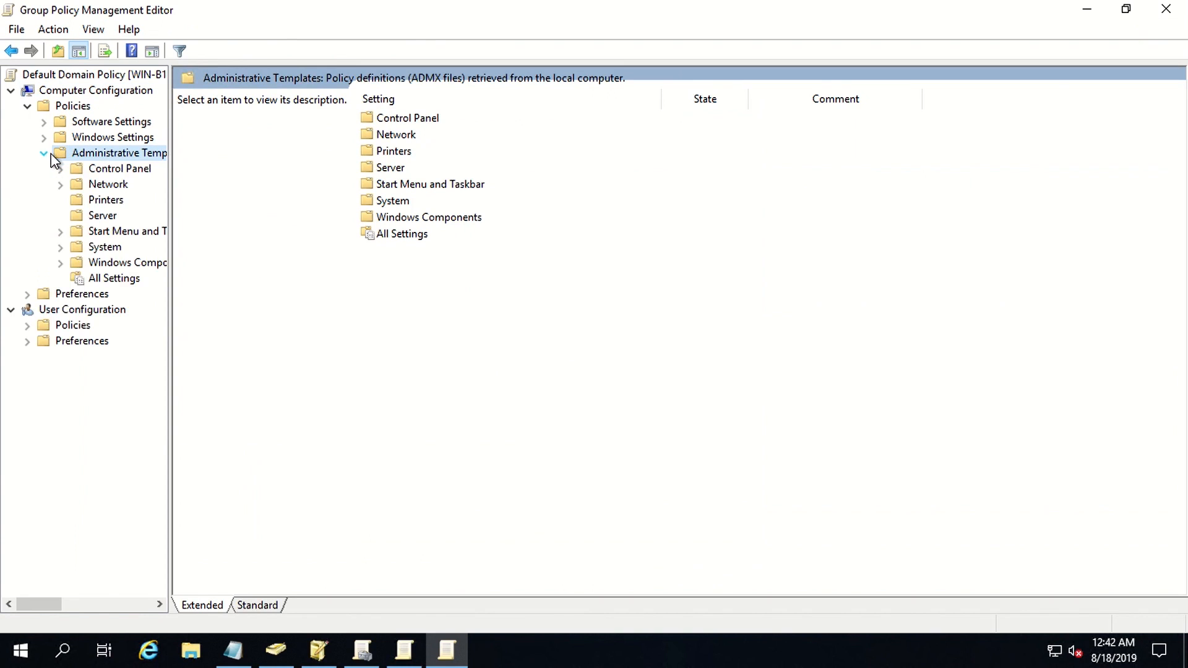
left_click(60, 264)
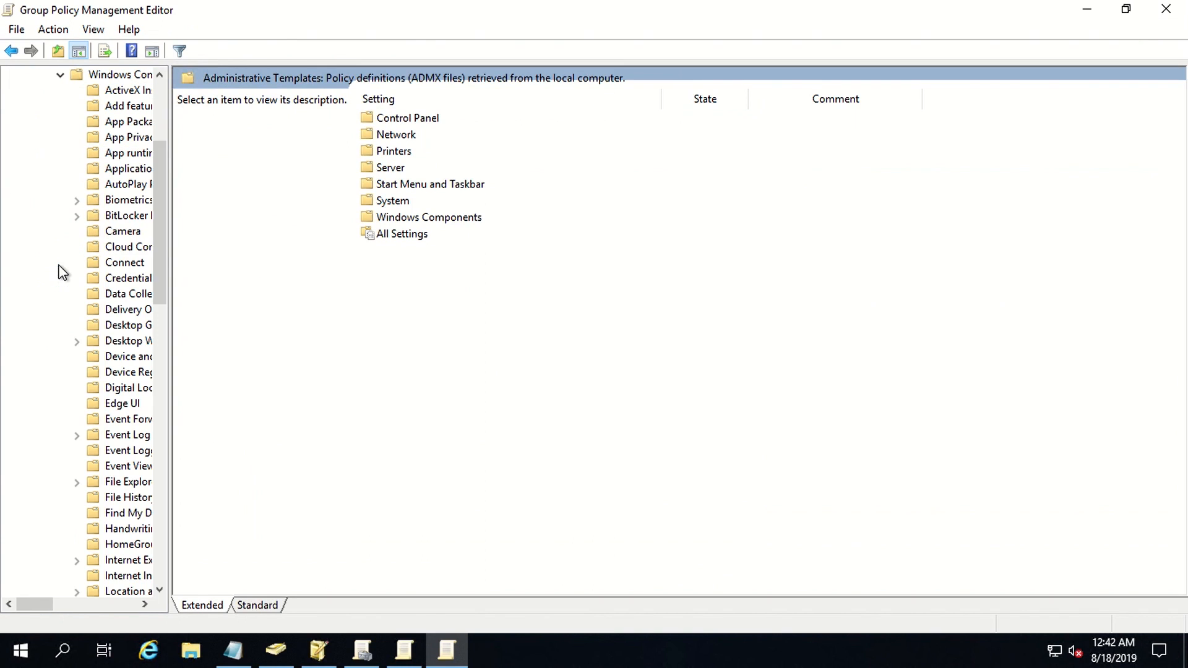
left_click_drag(171, 278, 383, 325)
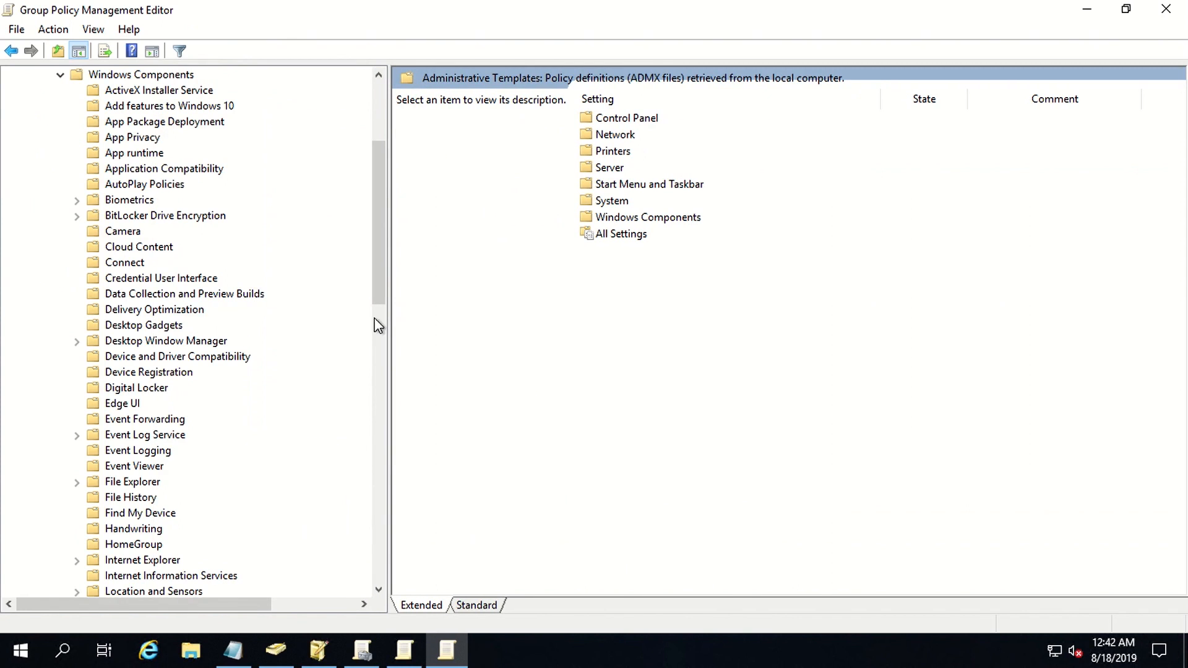
Step: Show the Security Page settings of the Internet Control Panel under Internet Explorer
scroll(239, 279, "down", 4)
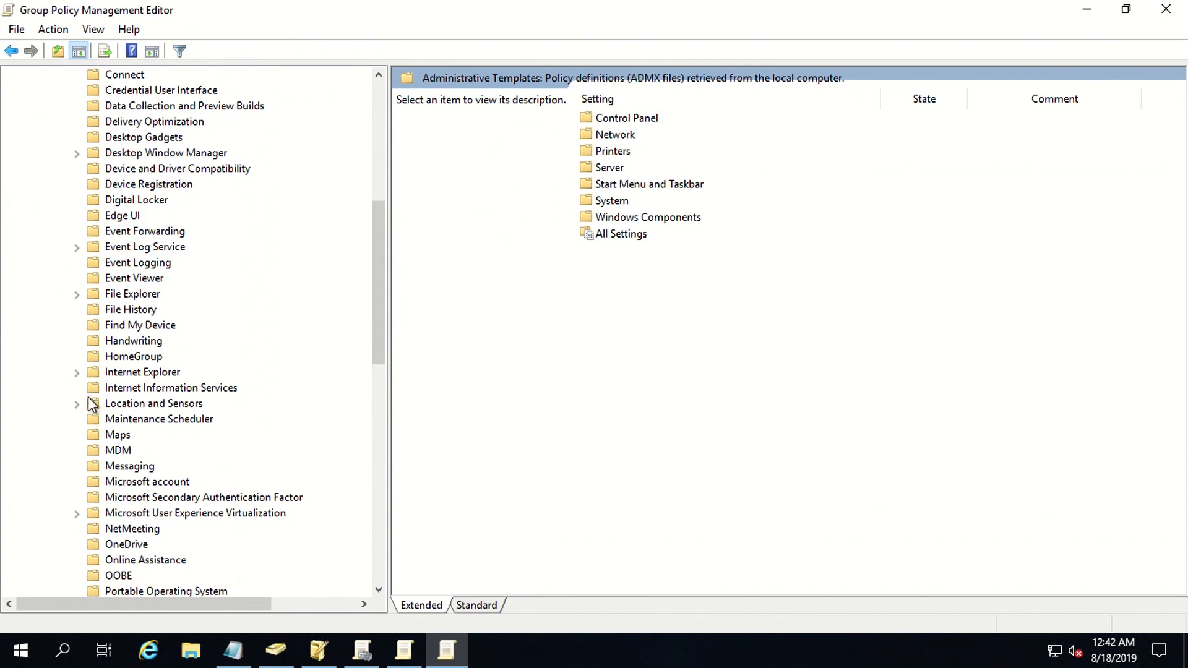
left_click(78, 373)
scroll(233, 344, "down", 1)
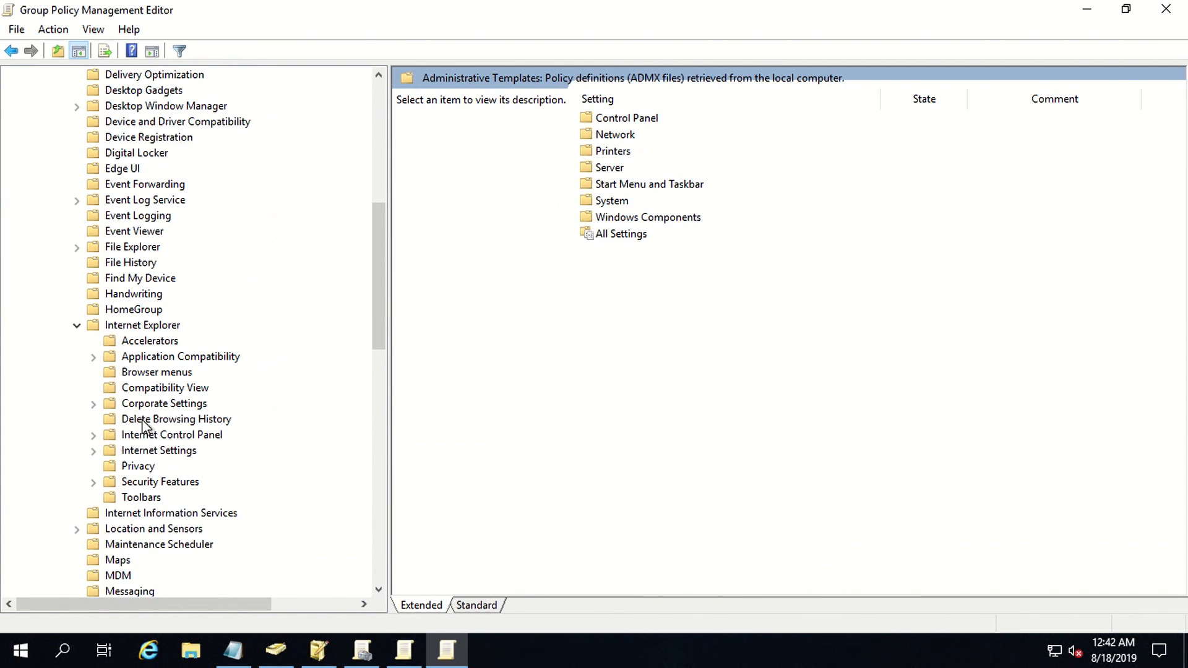
left_click(93, 436)
scroll(232, 407, "down", 2)
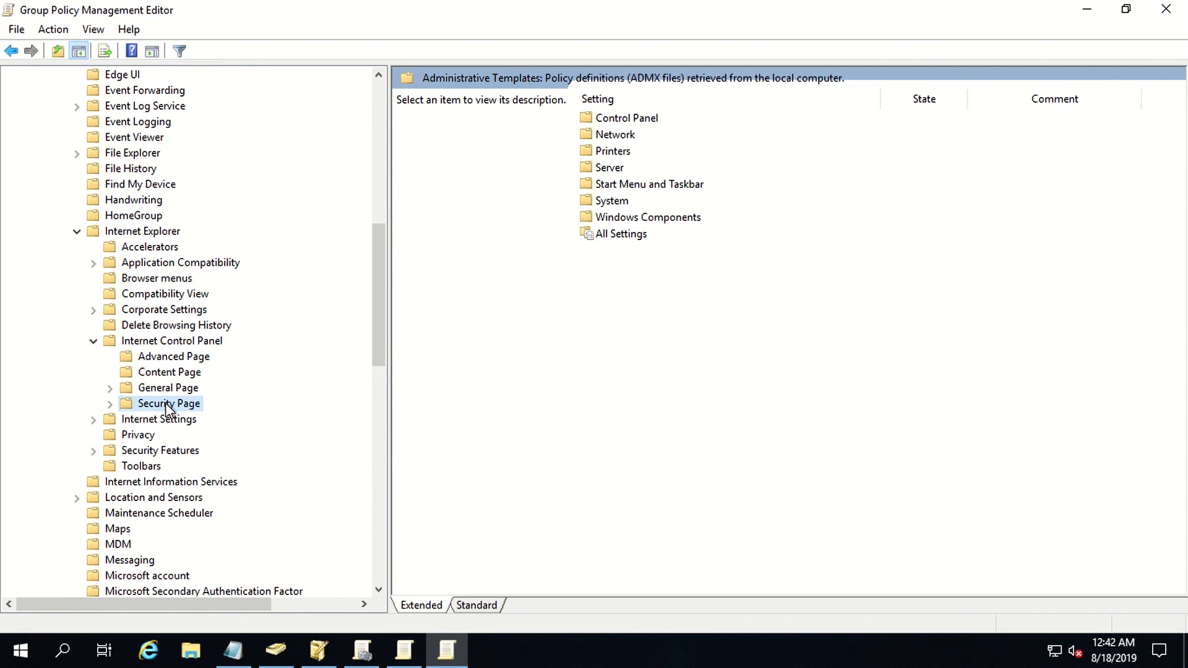
left_click(165, 403)
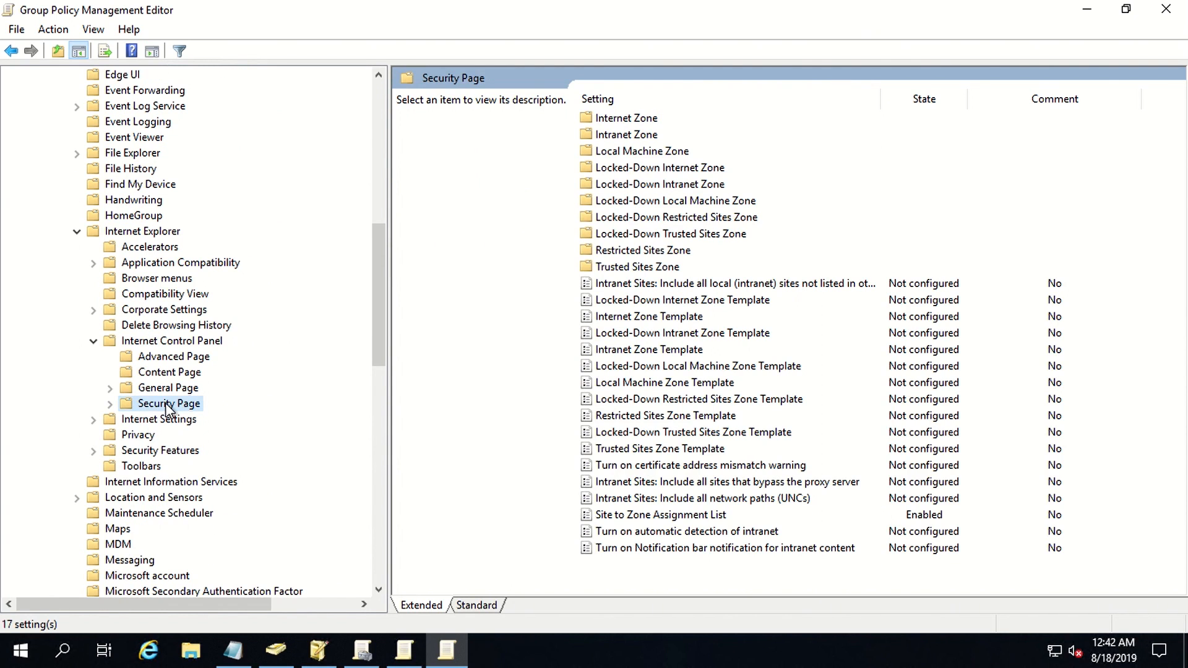
Step: Open the Site to Zone Assignment List policy and show its zone assignments
double_click(644, 517)
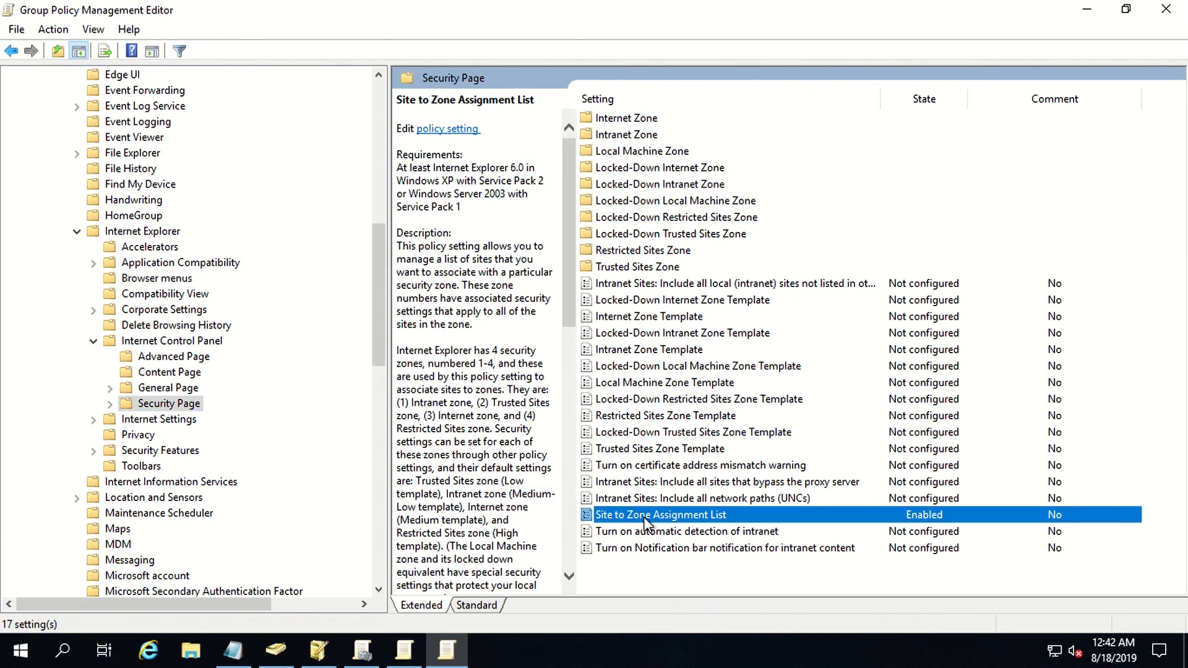
left_click_drag(131, 39, 289, 37)
left_click(383, 265)
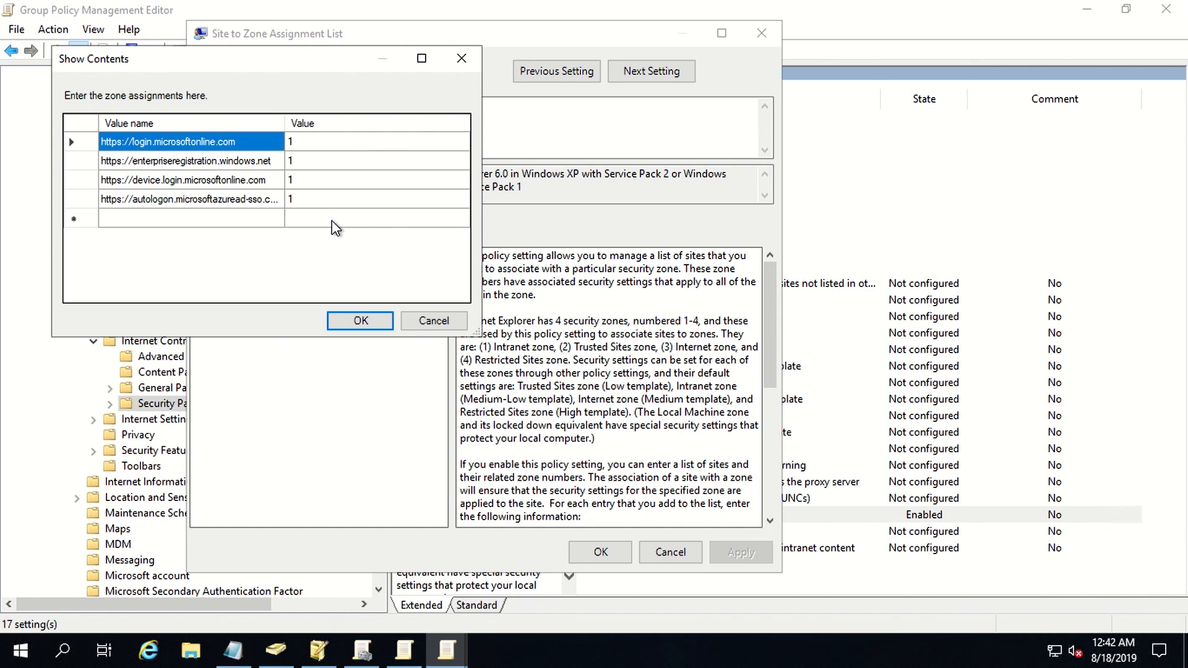
Step: Switch to ADSI Edit and examine CN=Device Registration Configuration under CN=Services in the Configuration partition
mouse_move(315, 656)
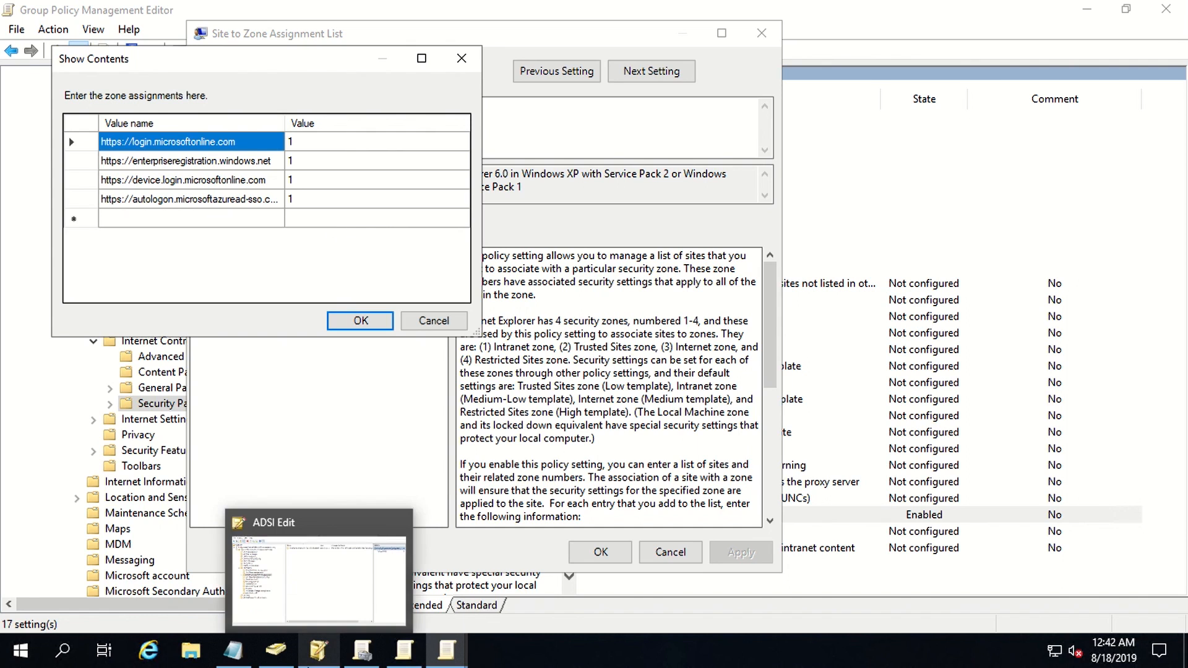
left_click(299, 580)
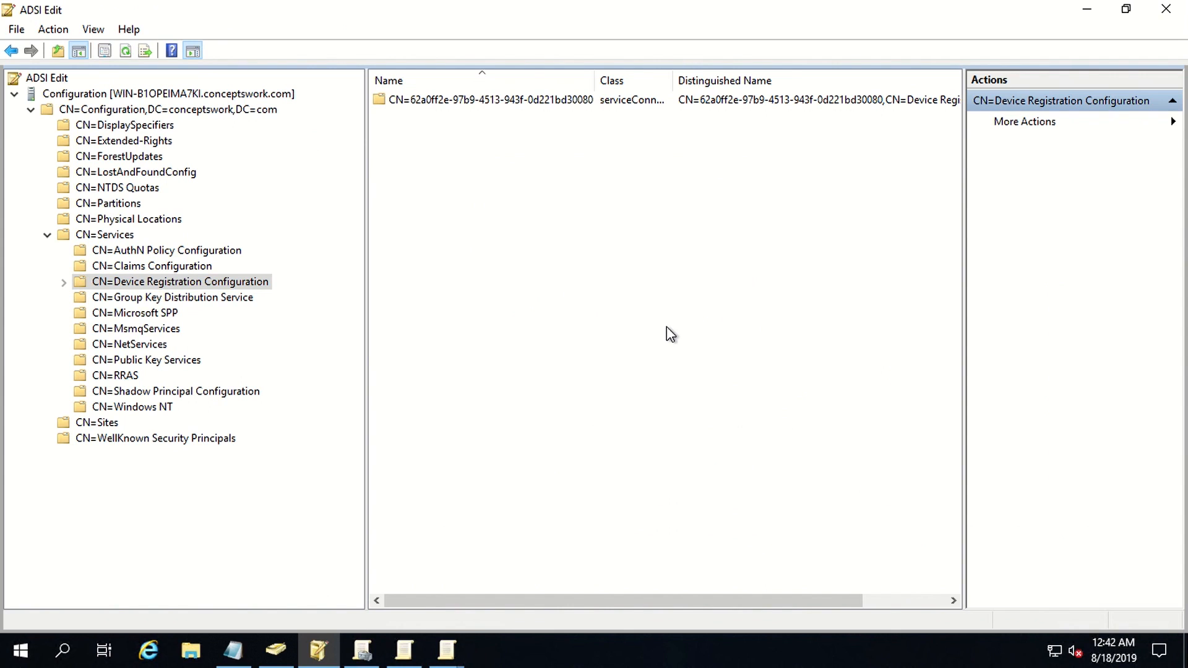
left_click(109, 111)
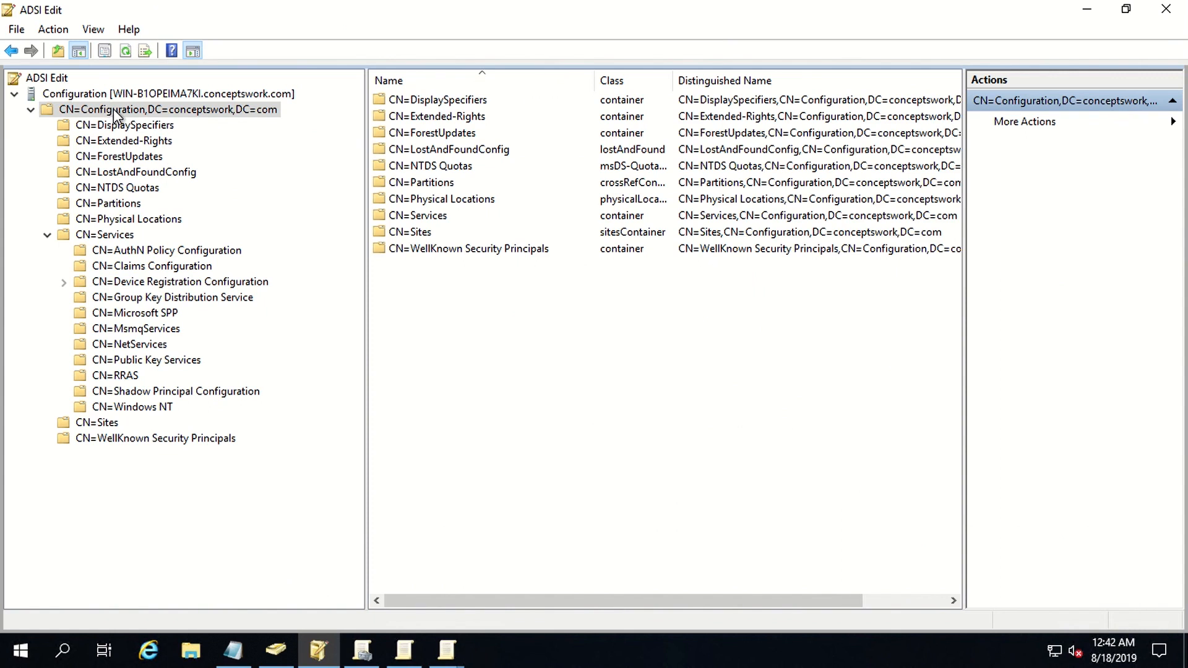
left_click(114, 234)
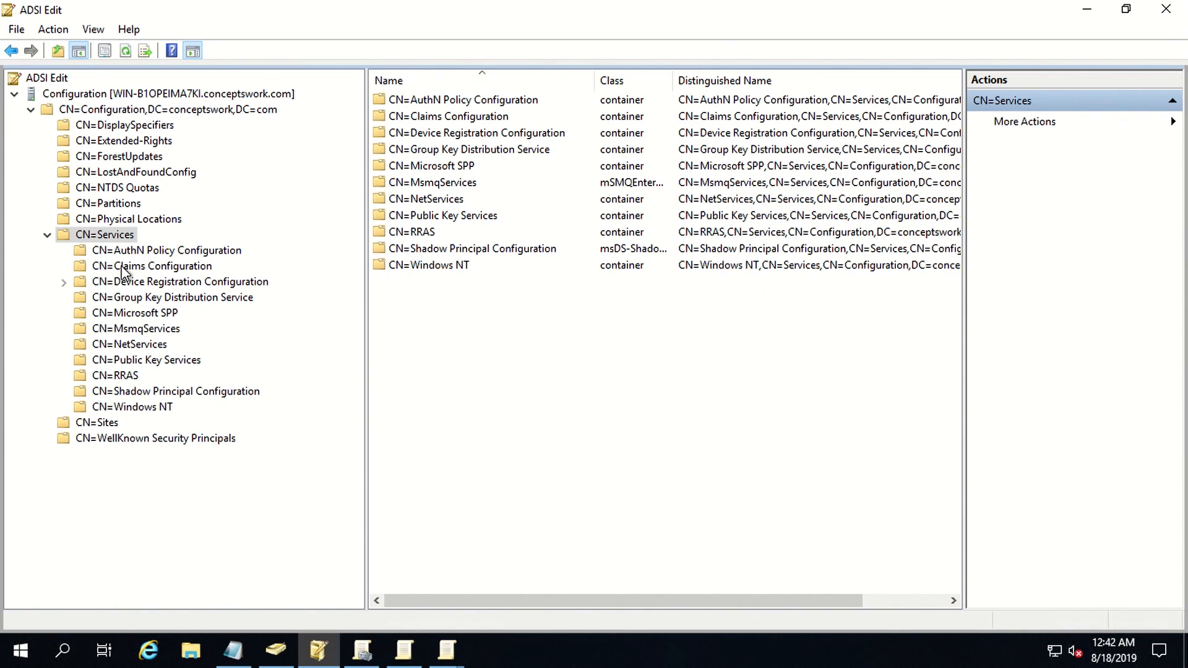
left_click(169, 286)
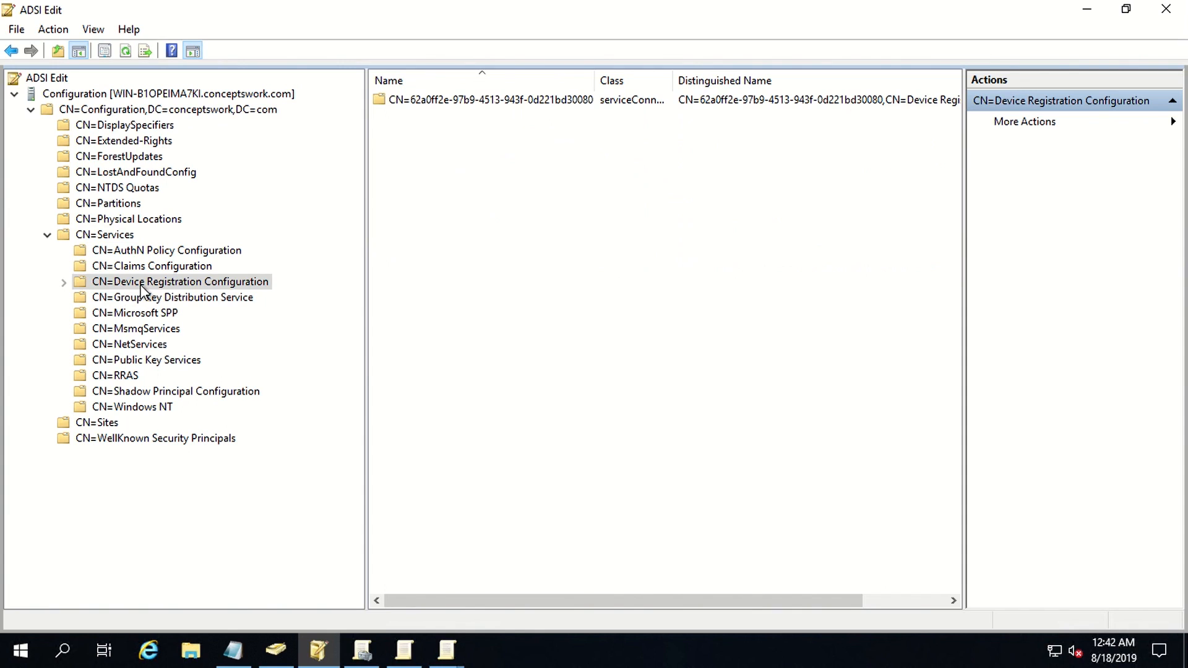
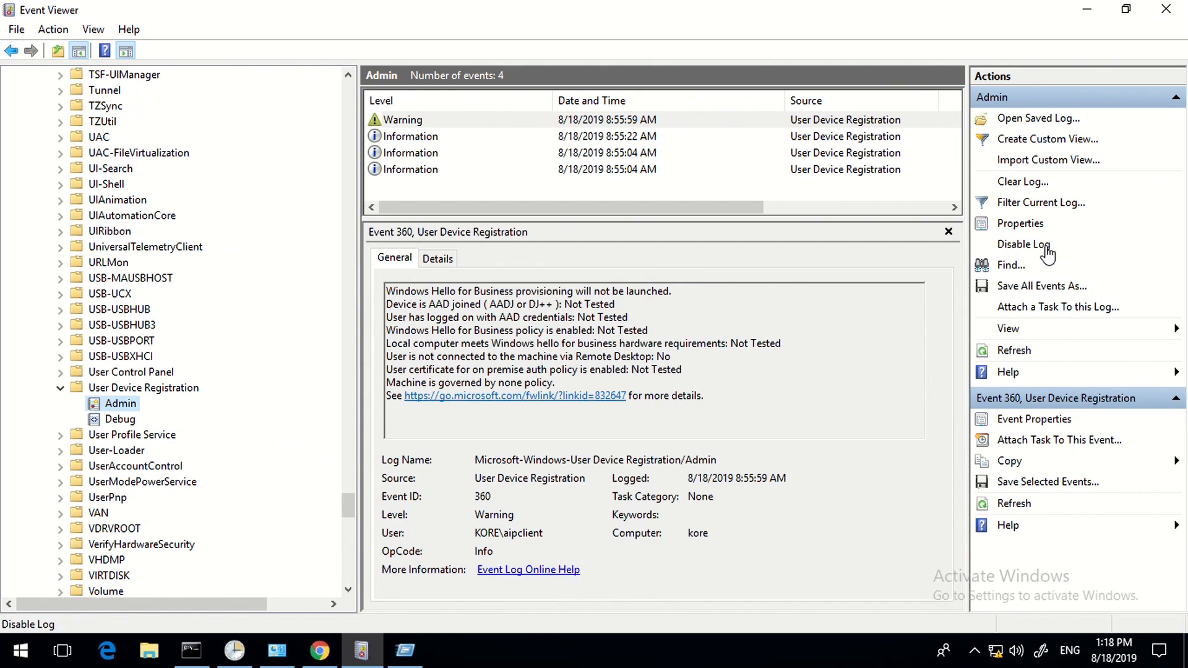
Step: Clear all events from the User Device Registration Admin log
left_click(1014, 181)
left_click(300, 147)
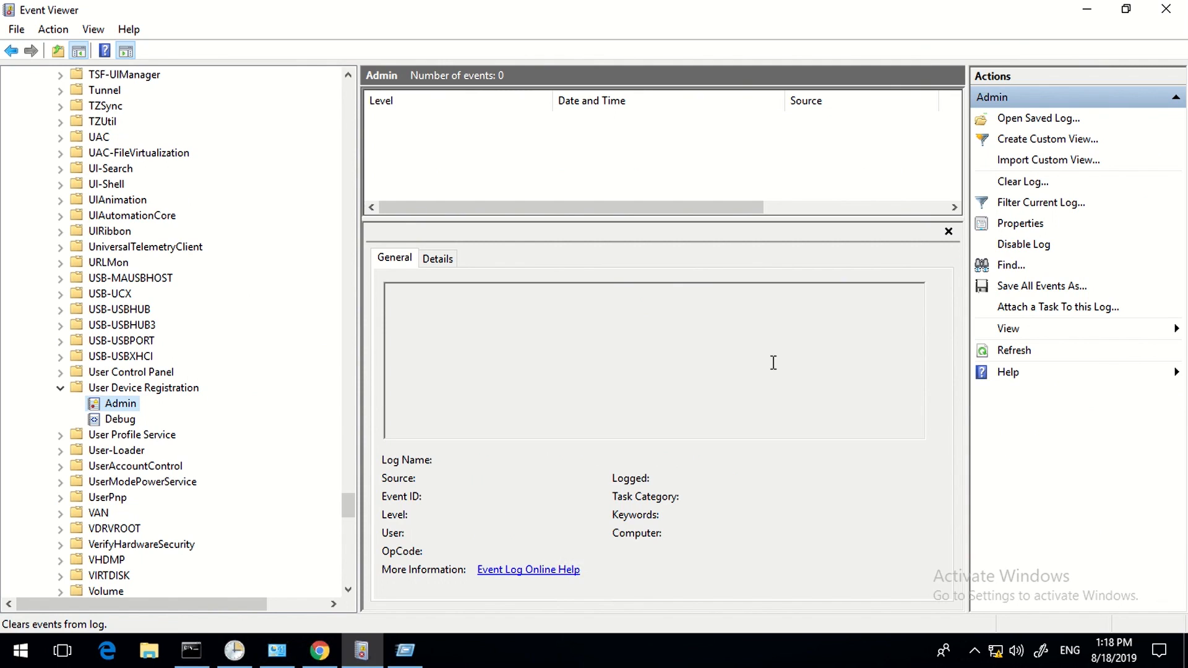
Step: Open the computer name and domain change settings through This PC's properties and choose domain membership instead of workgroup
left_click(152, 650)
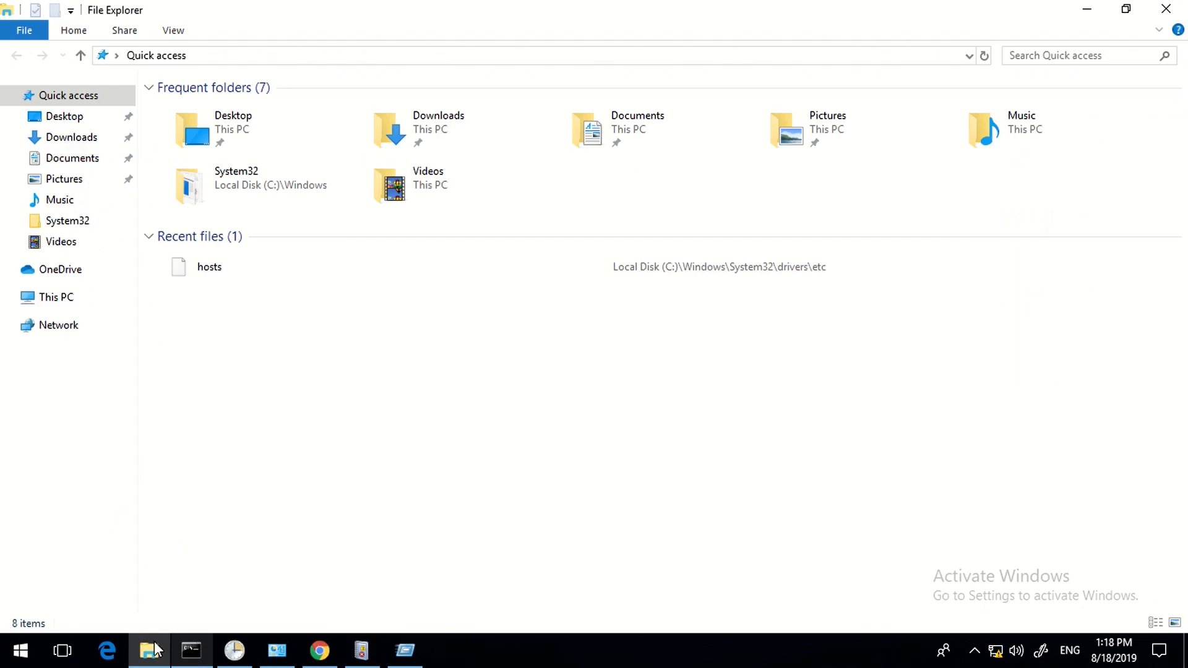
right_click(64, 299)
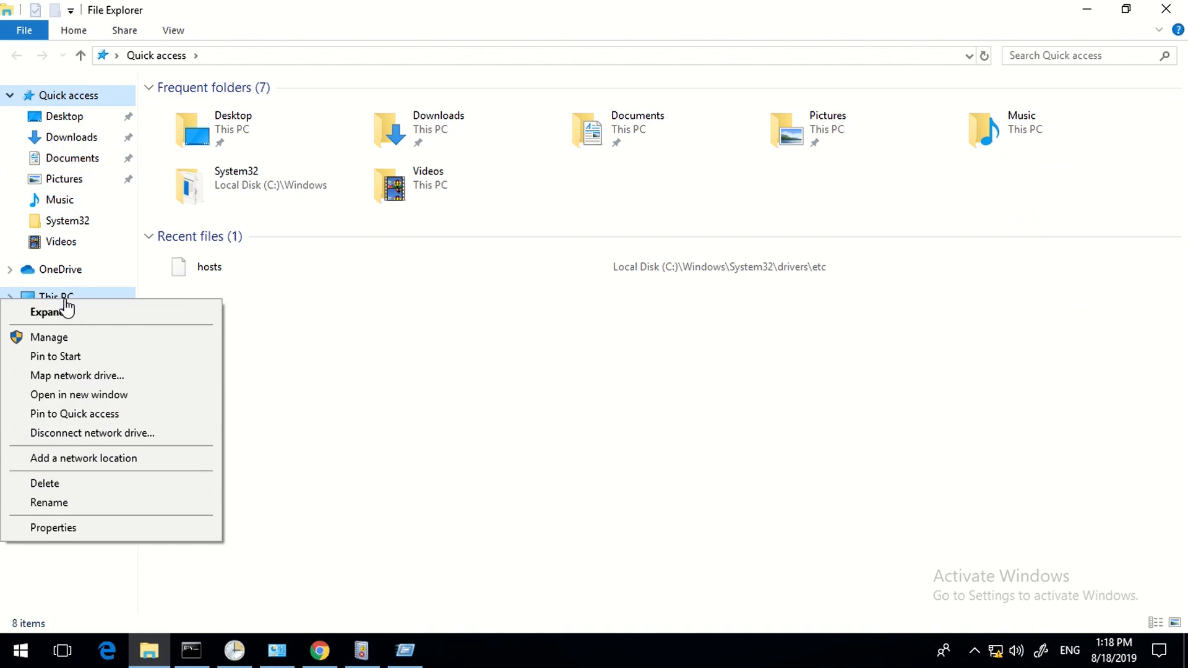
left_click(57, 529)
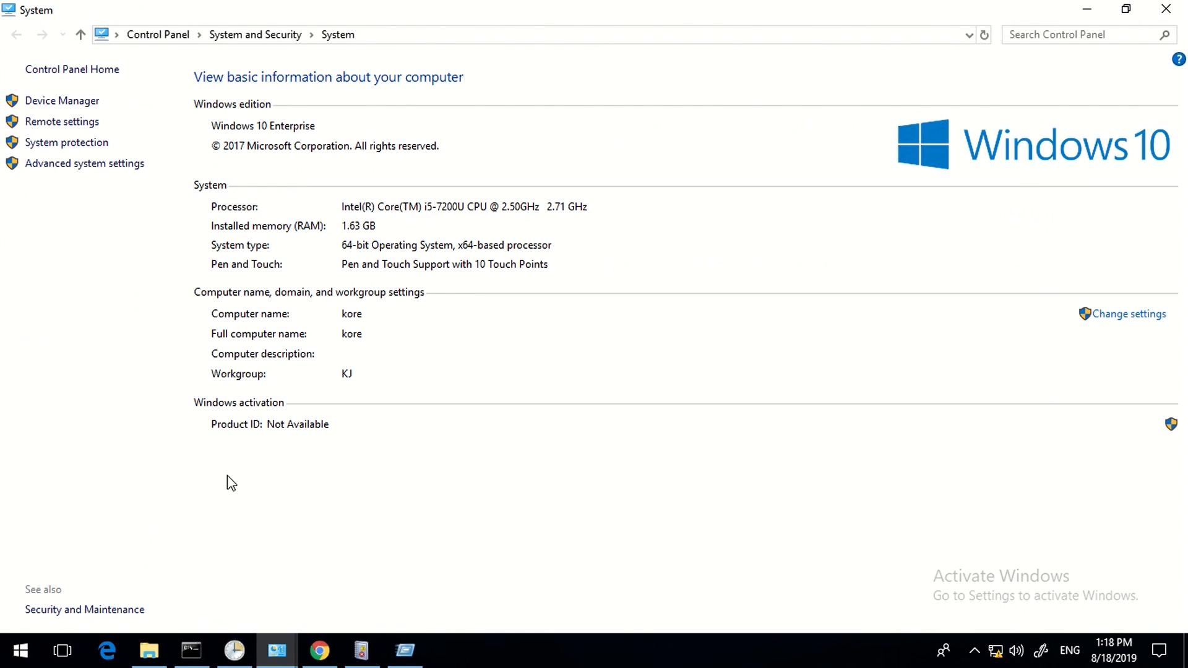
left_click(1144, 317)
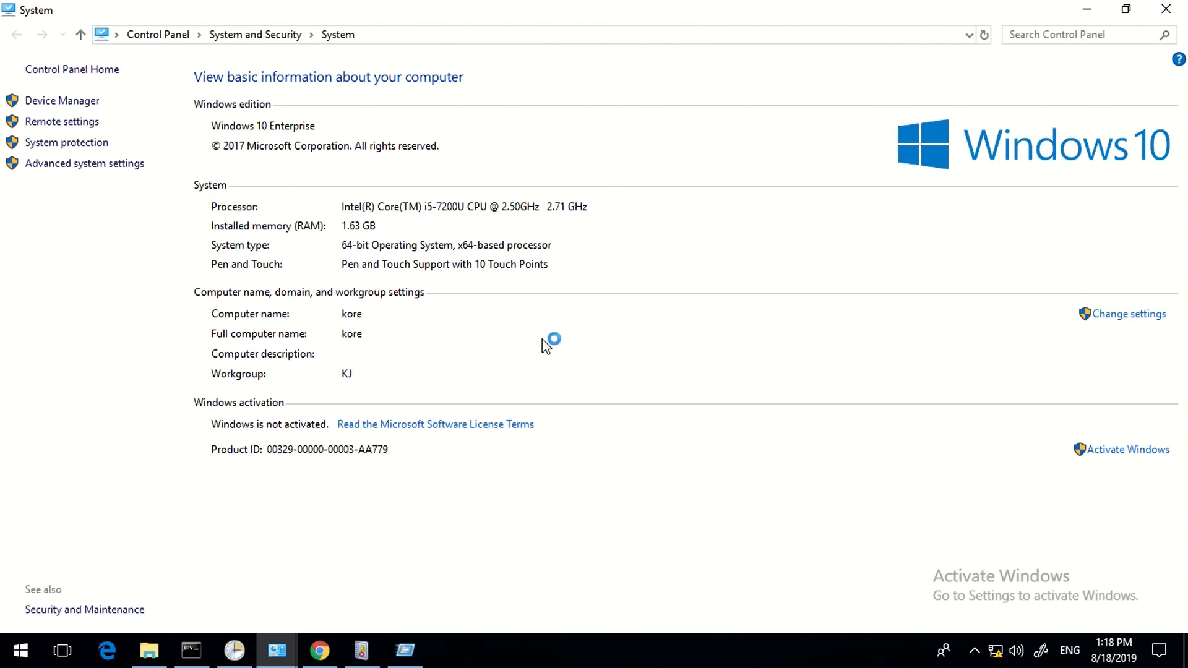
left_click(366, 350)
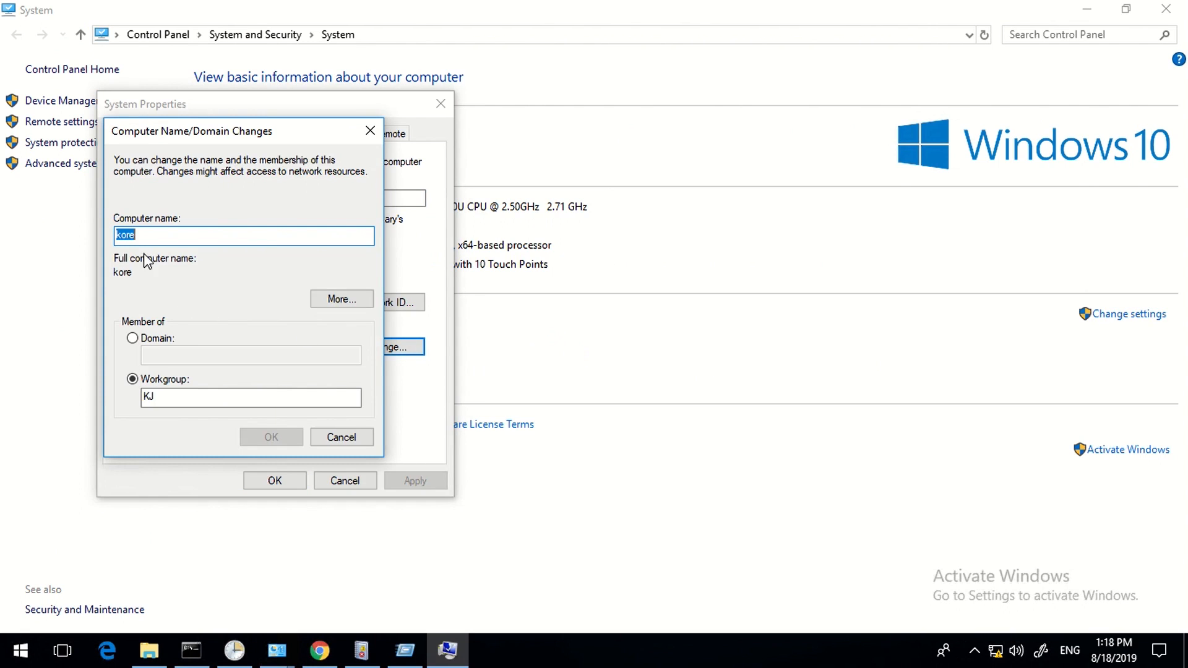
left_click(146, 341)
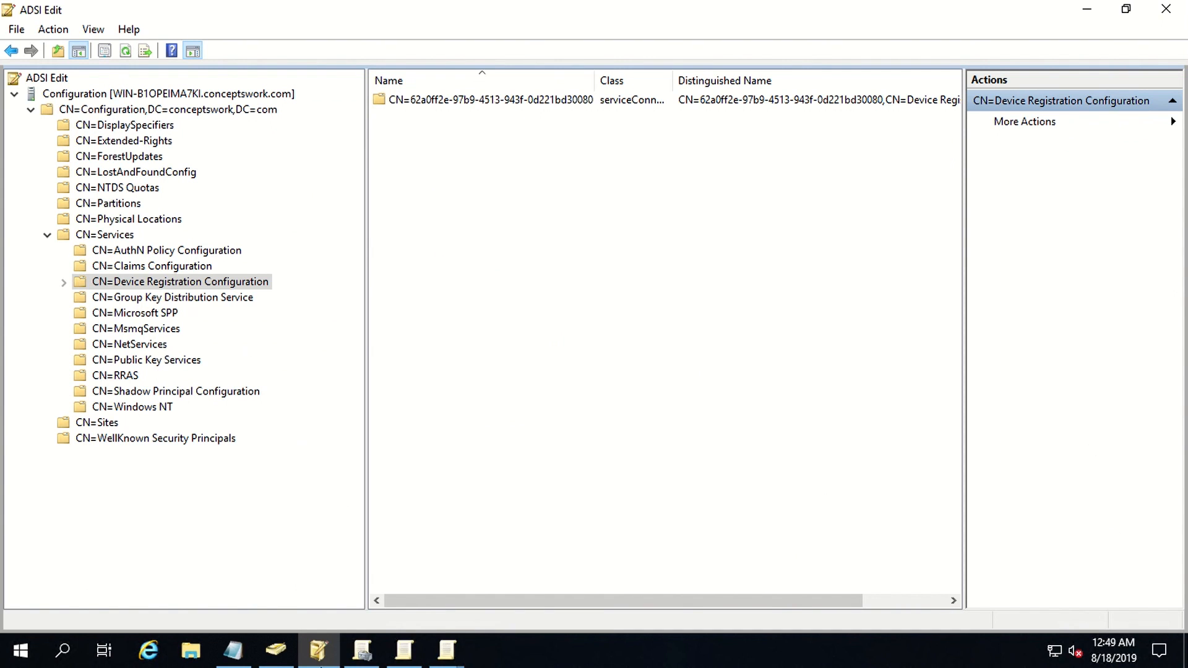
Step: Enter conceptswork.com as the domain for this computer and submit the membership change
left_click(272, 656)
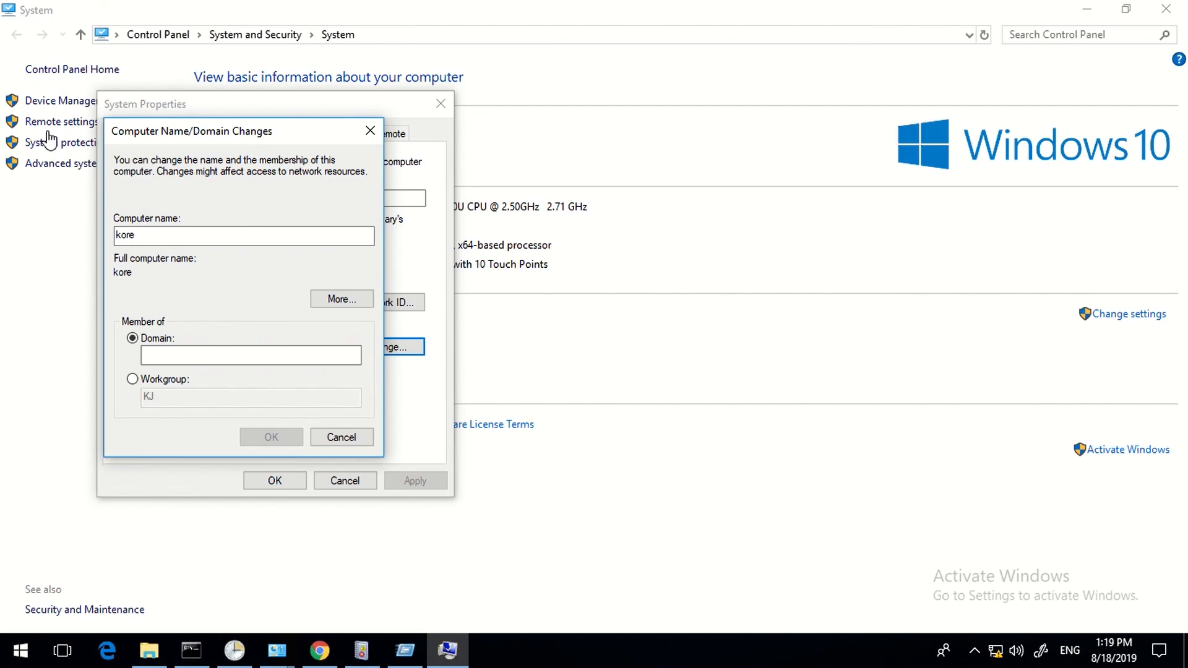
left_click(182, 358)
type("con")
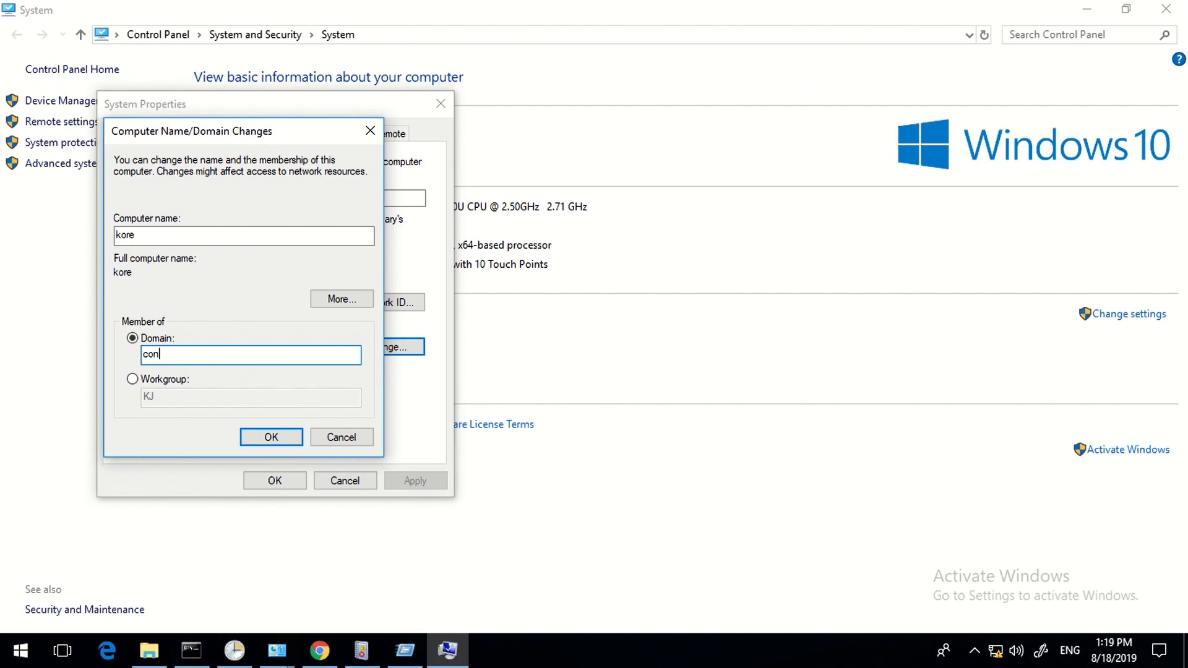
type("ceptswork.com")
key("Return")
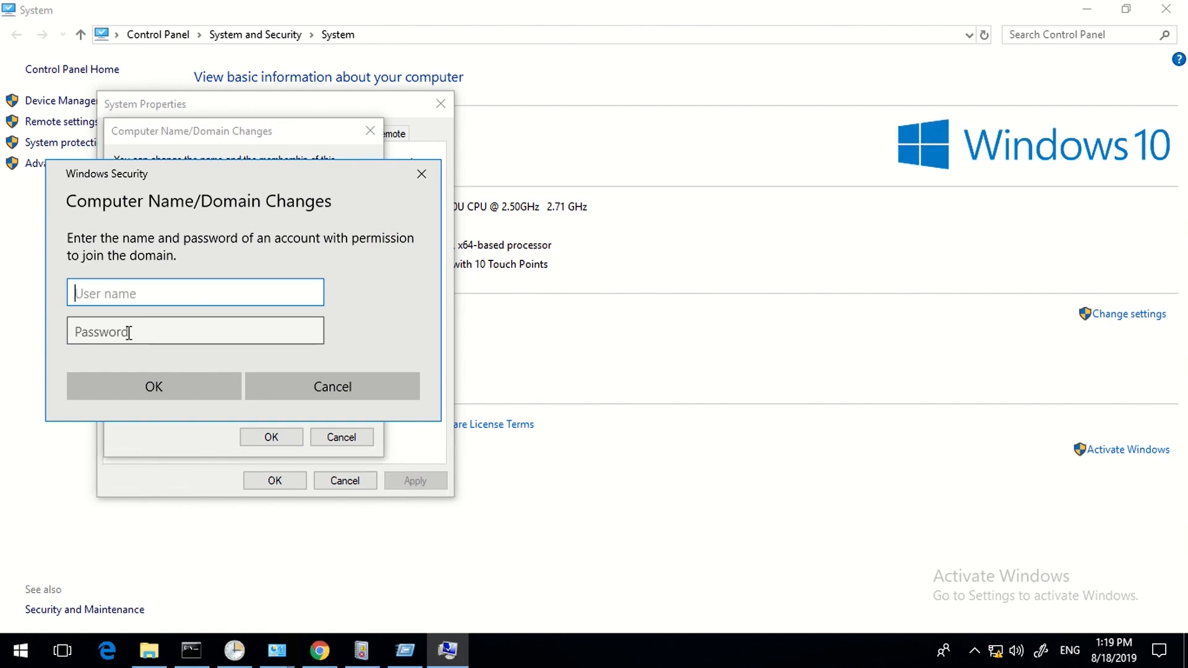
Step: Authorize the domain join by entering the user name and account password of an account with join permission
type("enter")
left_click(129, 333)
type("****")
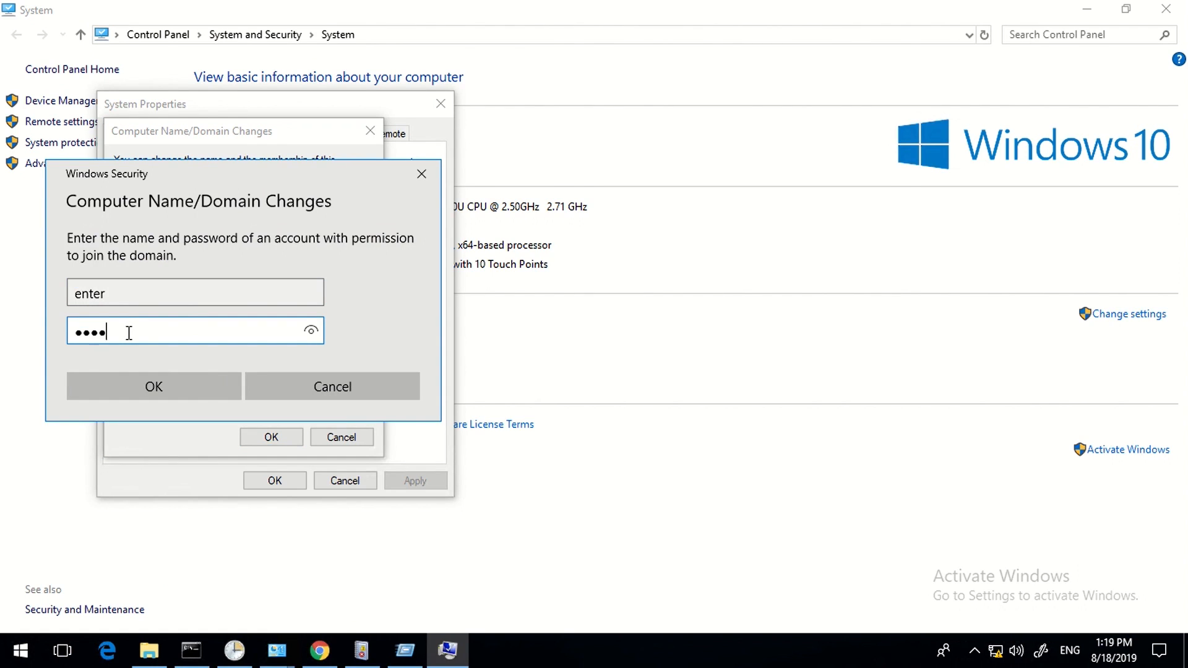
type("*****")
key("Return")
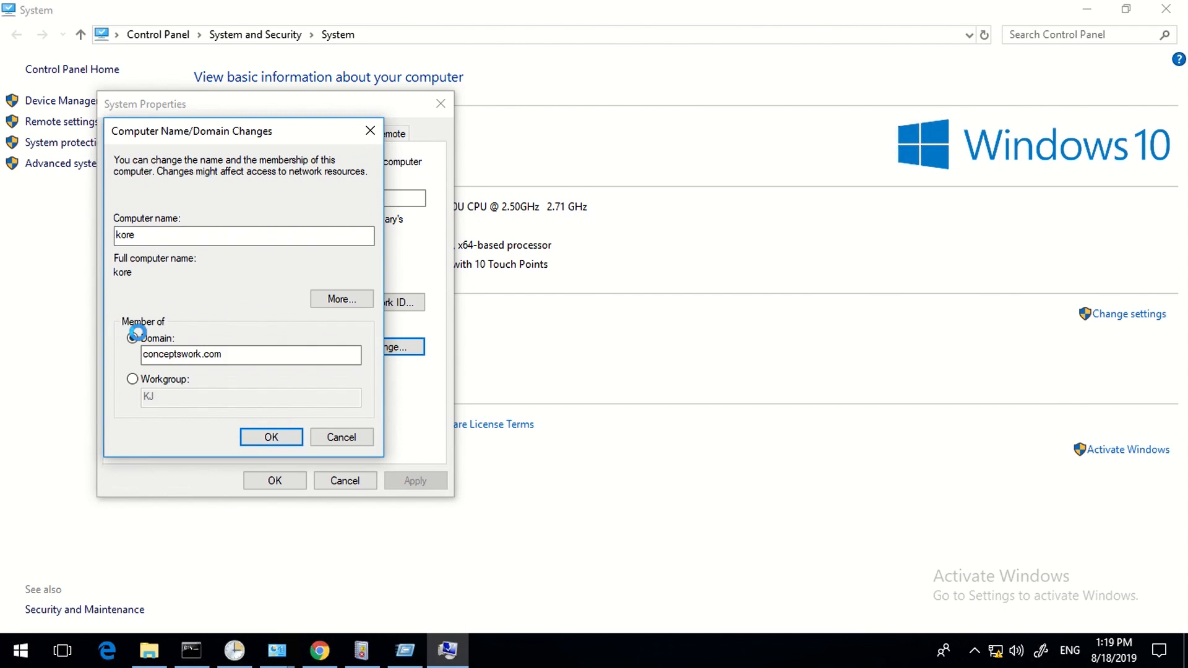
Step: Switch to Task Scheduler and check the status of the Workplace Join tasks, then return to the domain change dialog
left_click(242, 658)
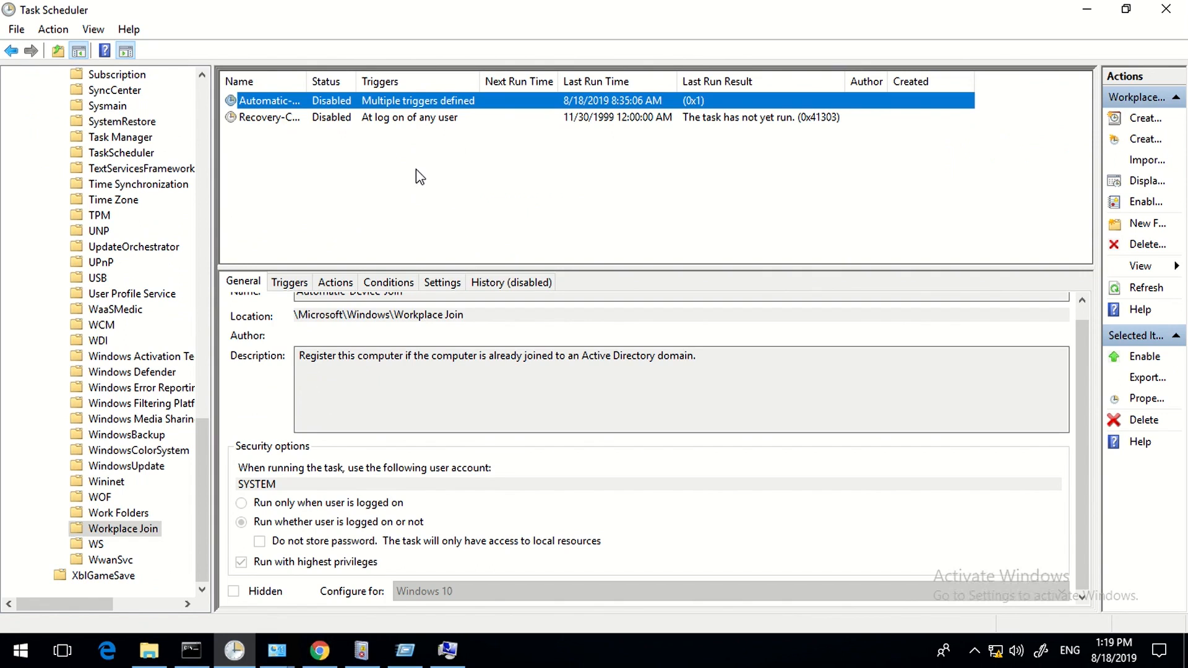
left_click(395, 189)
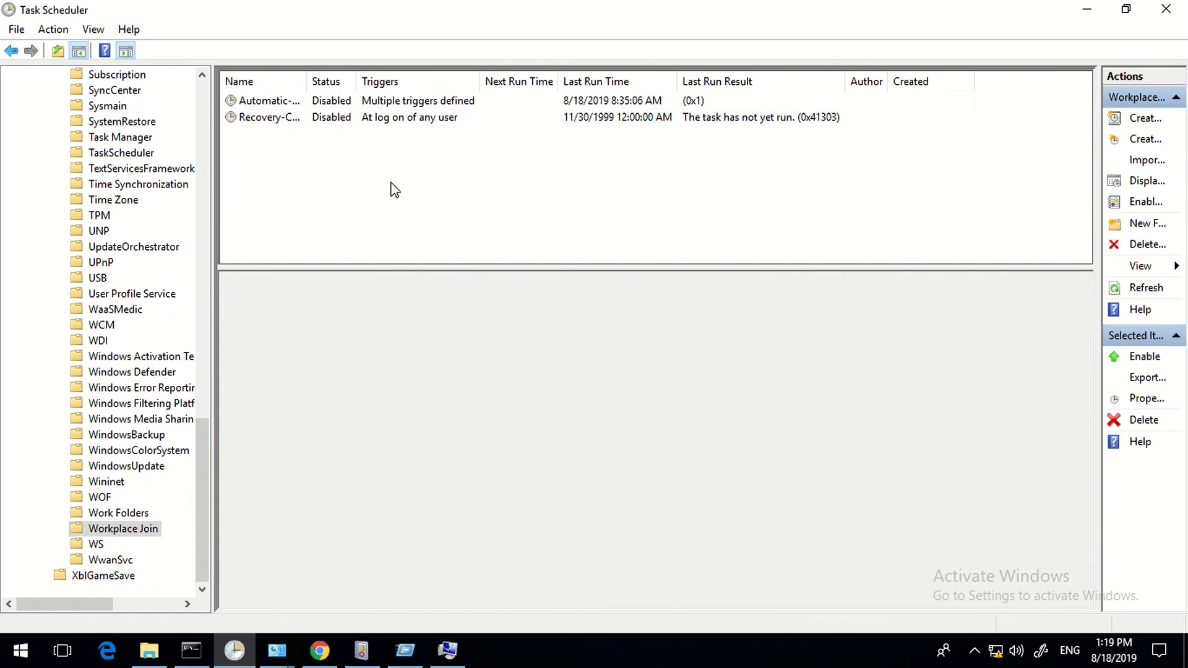
left_click(447, 658)
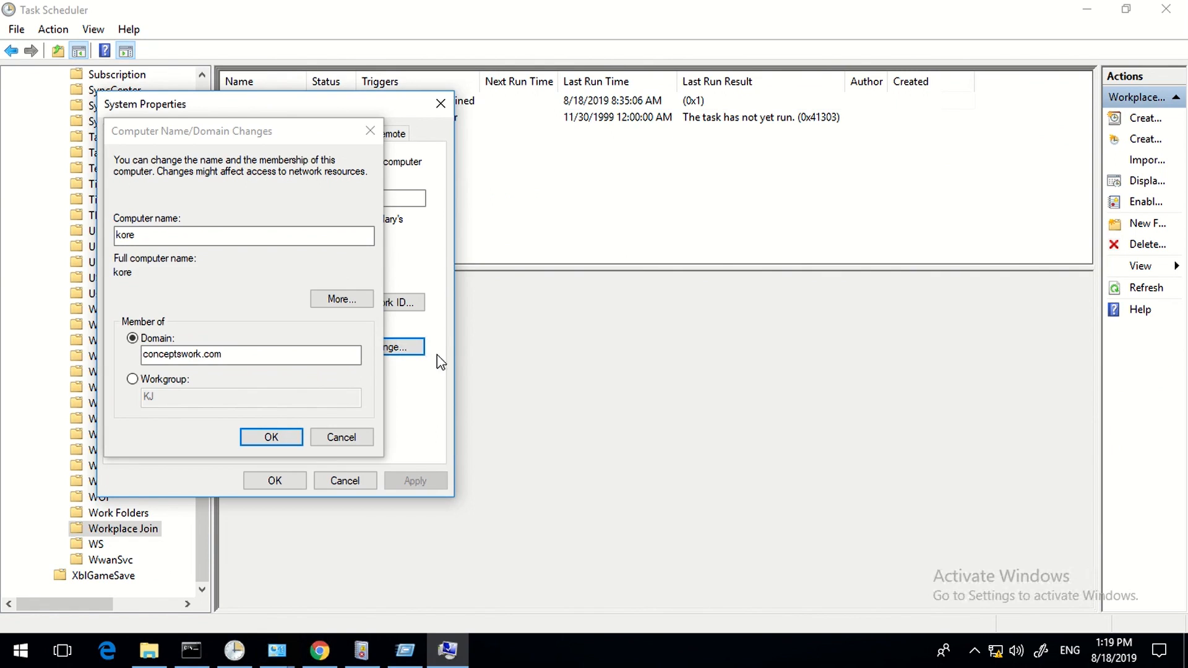
Step: Acknowledge the domain welcome and restart notices, leaving System Properties open
left_click(569, 211)
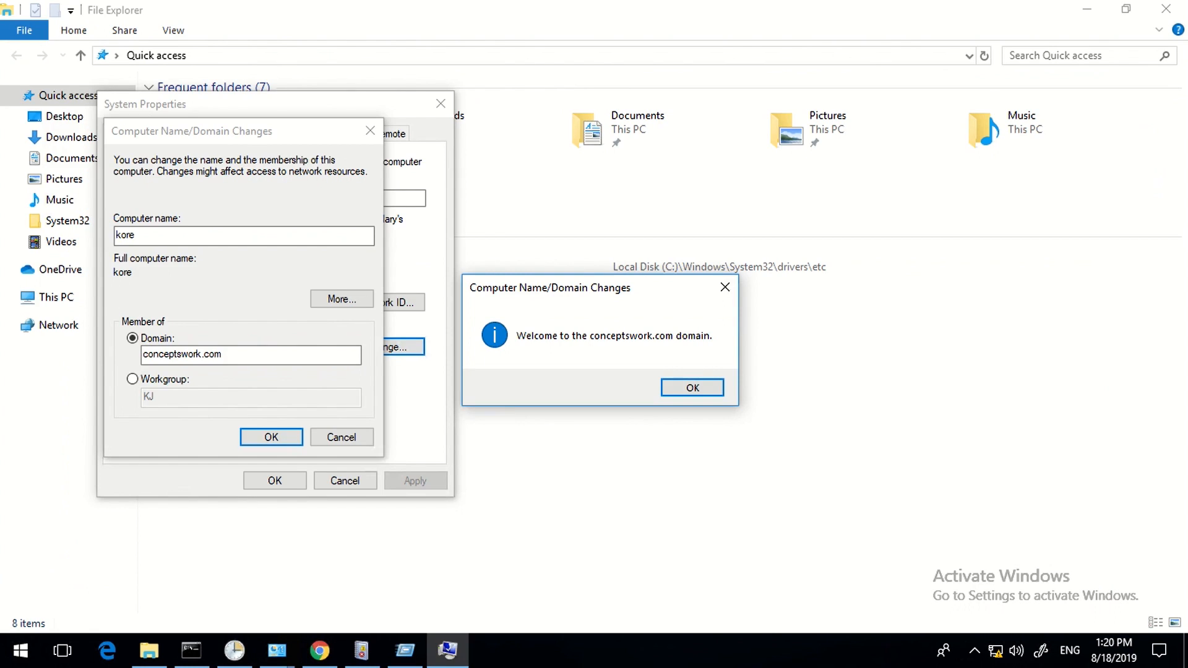
left_click(685, 393)
left_click(708, 353)
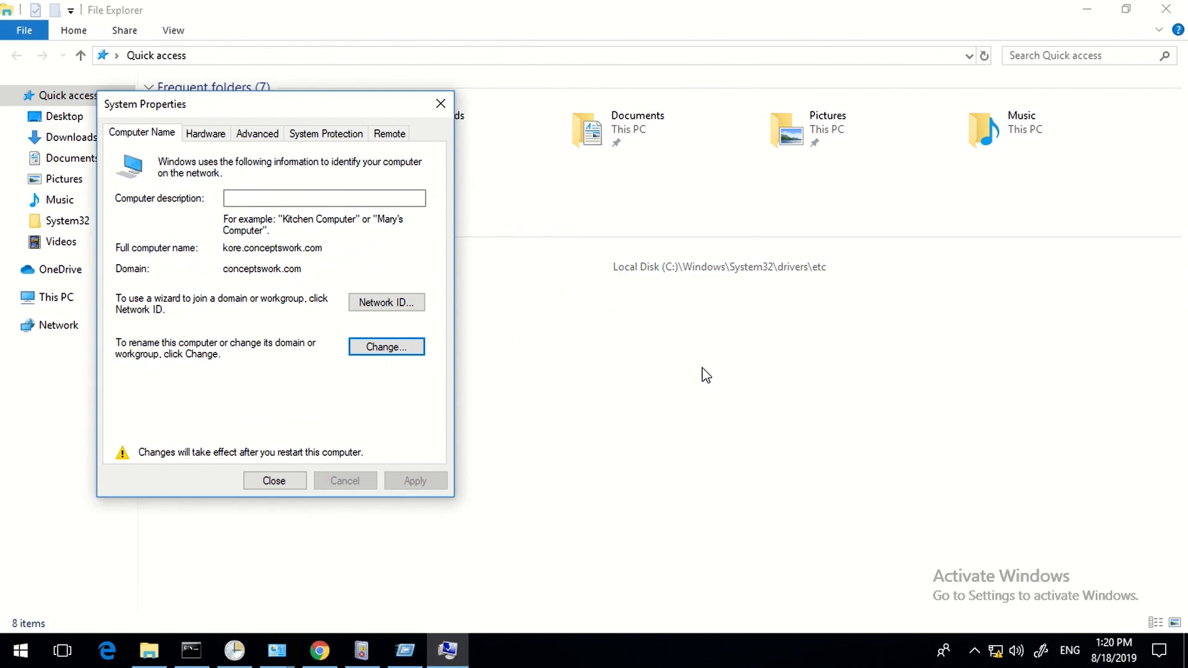
Step: Switch to Task Scheduler, refresh the Workplace Join tasks and check the Automatic-Device-Join task's status and last run
left_click(234, 650)
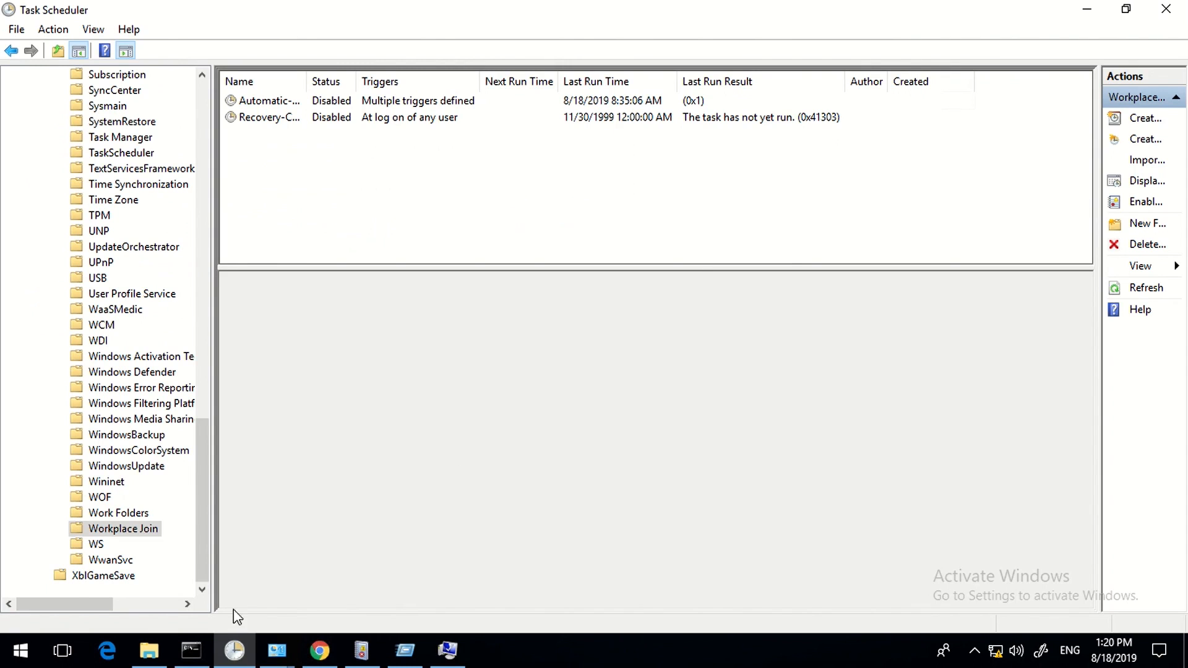
right_click(532, 191)
left_click(341, 170)
right_click(361, 209)
left_click(411, 284)
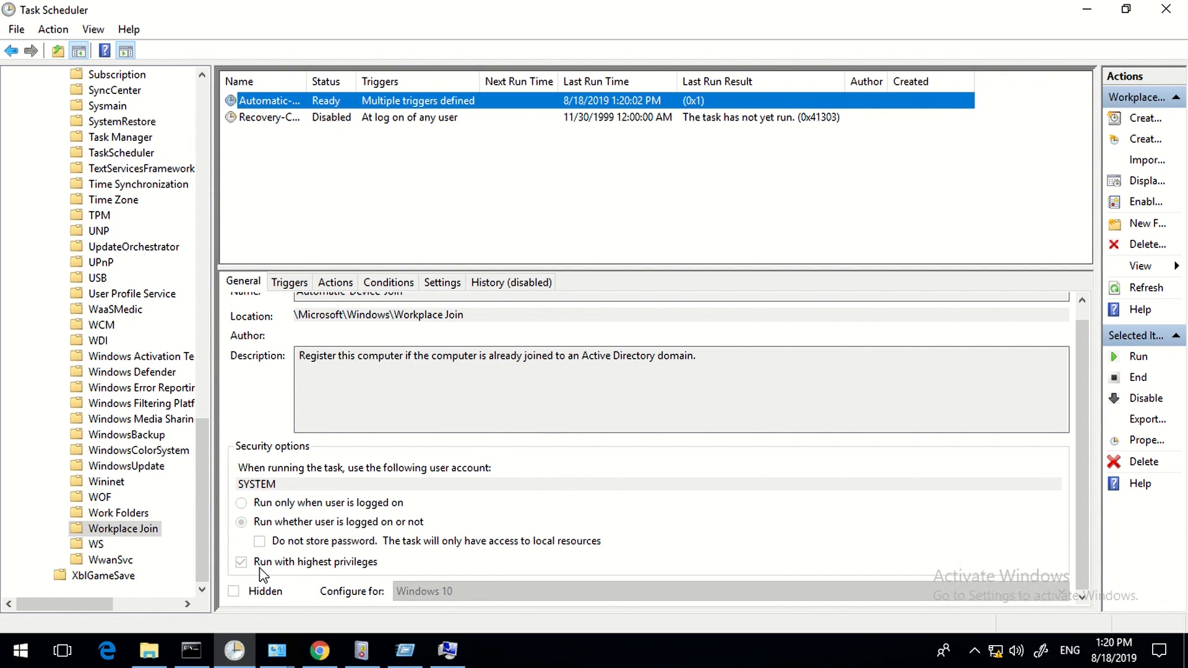
Step: Switch to Event Viewer, refresh the User Device Registration Admin log and examine error events 233 and 304
left_click(365, 653)
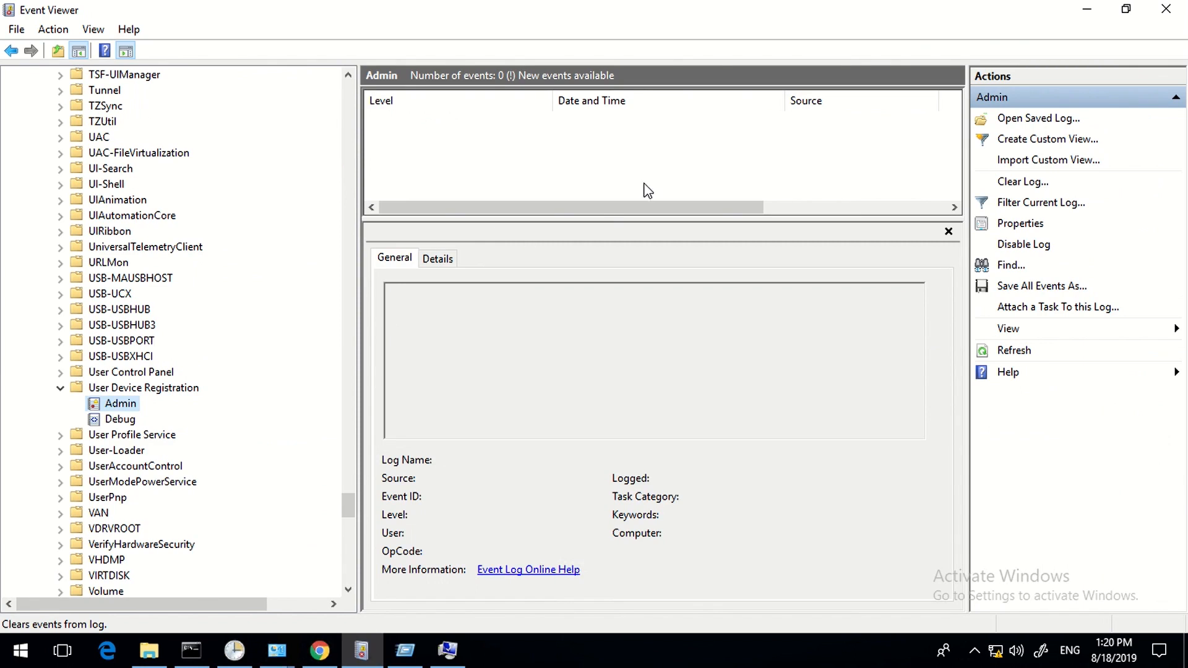
left_click(1013, 352)
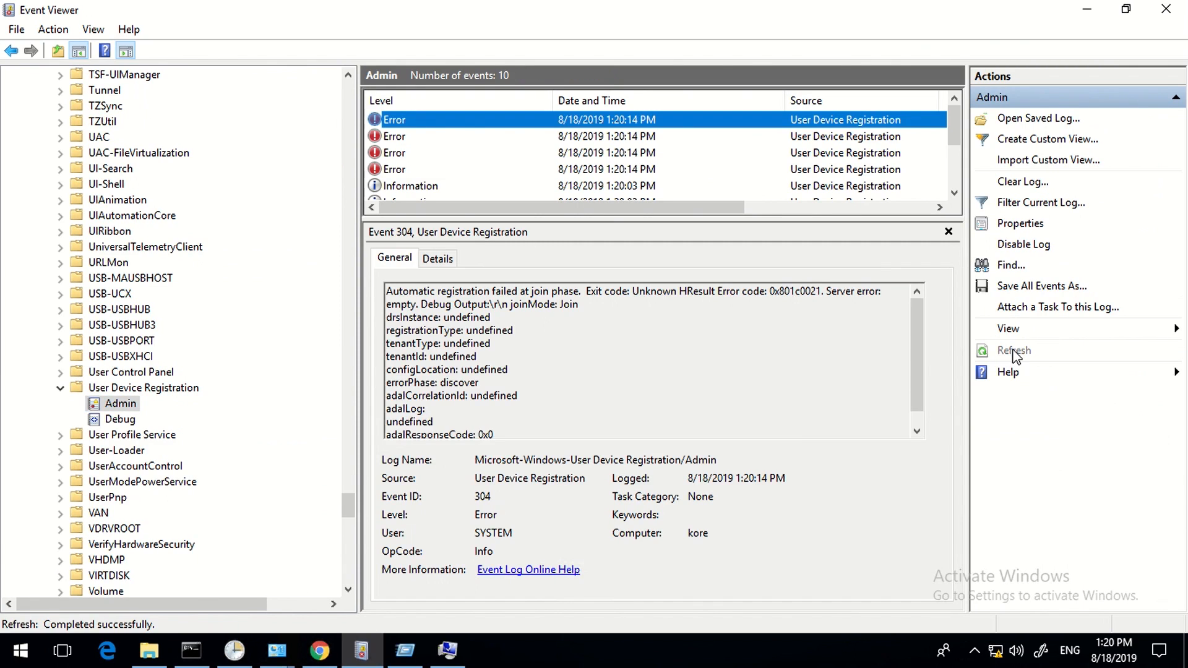
left_click(403, 173)
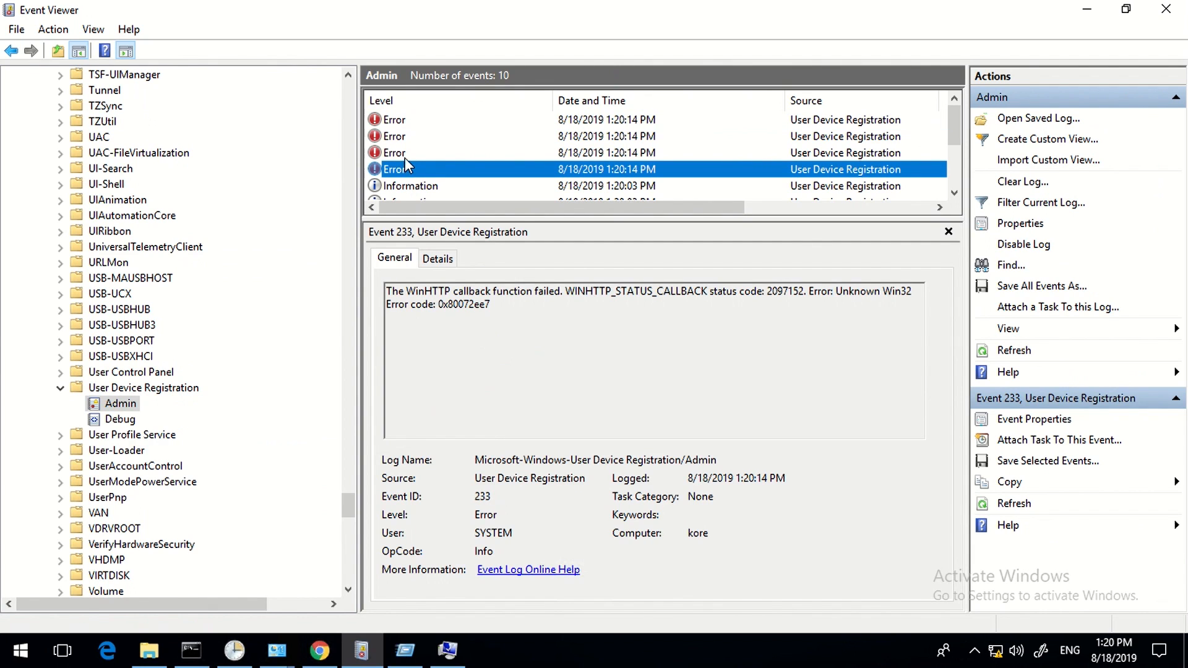
left_click_drag(521, 211, 676, 207)
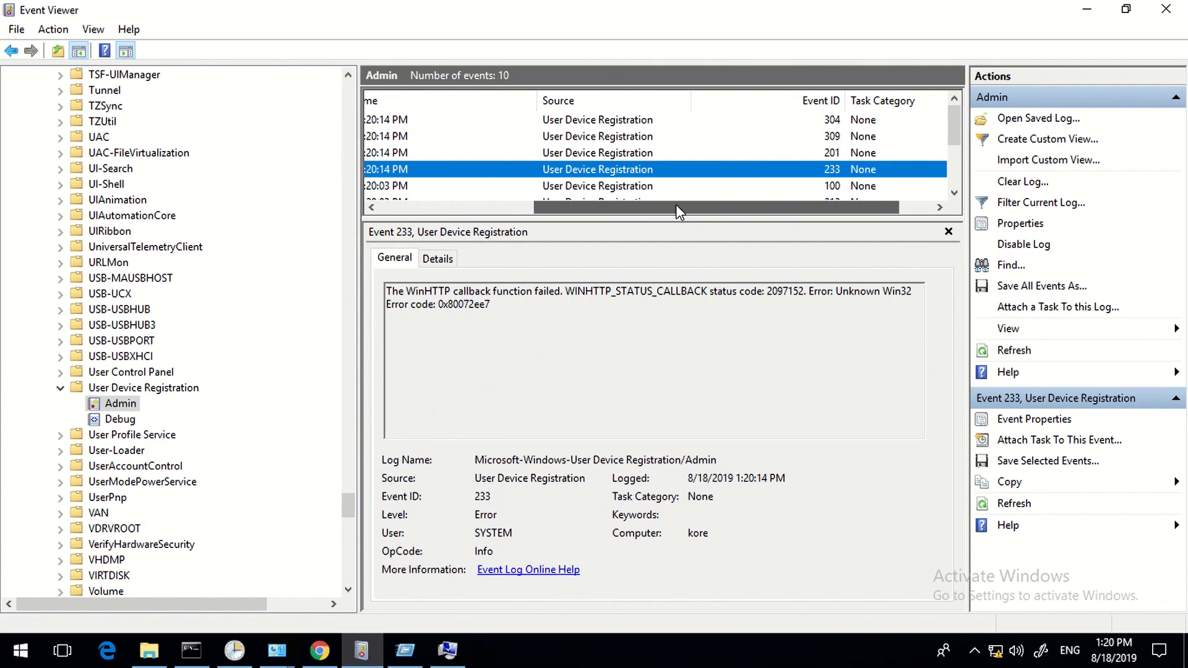
left_click(612, 122)
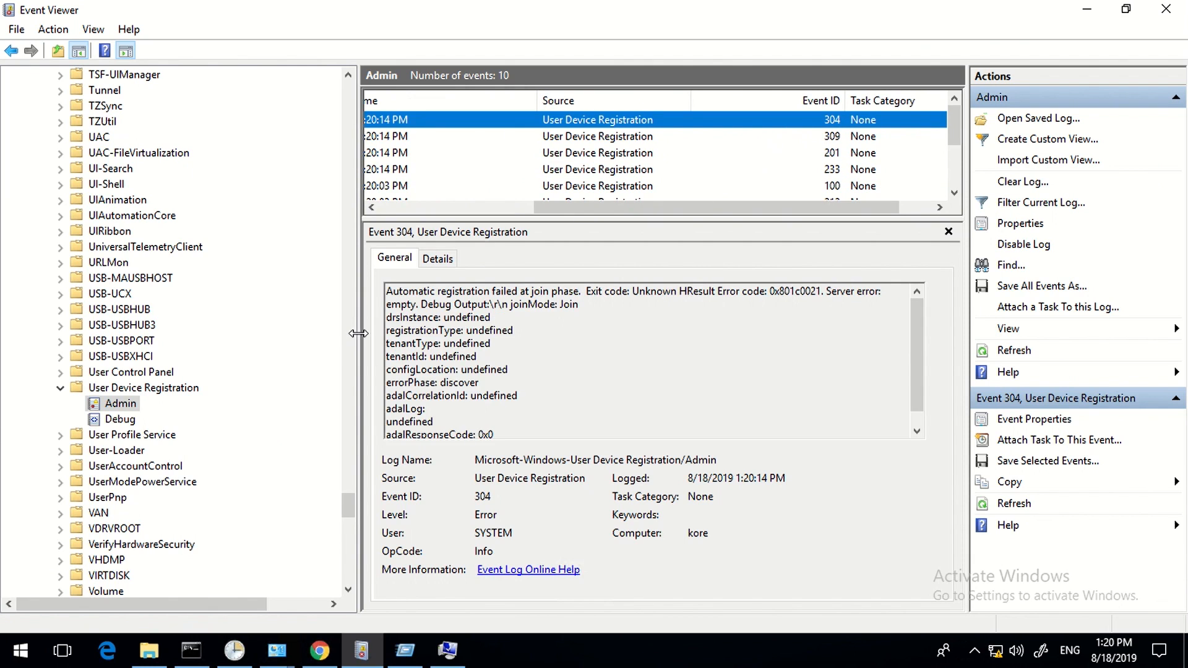
left_click_drag(358, 333, 233, 323)
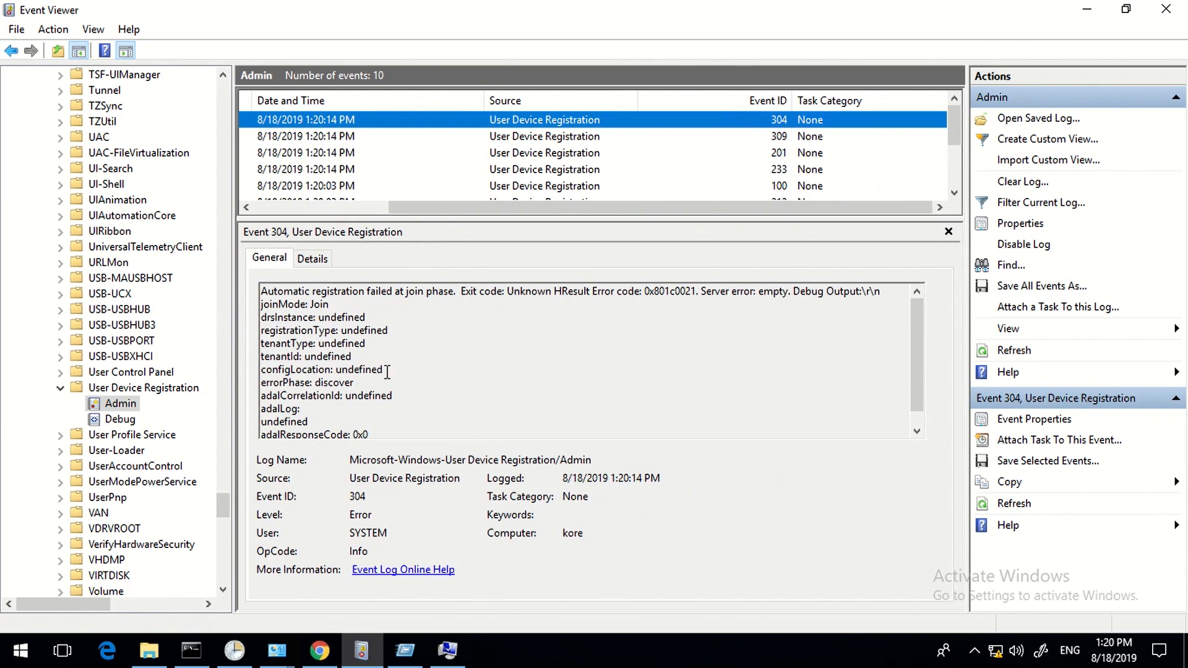
left_click(285, 210)
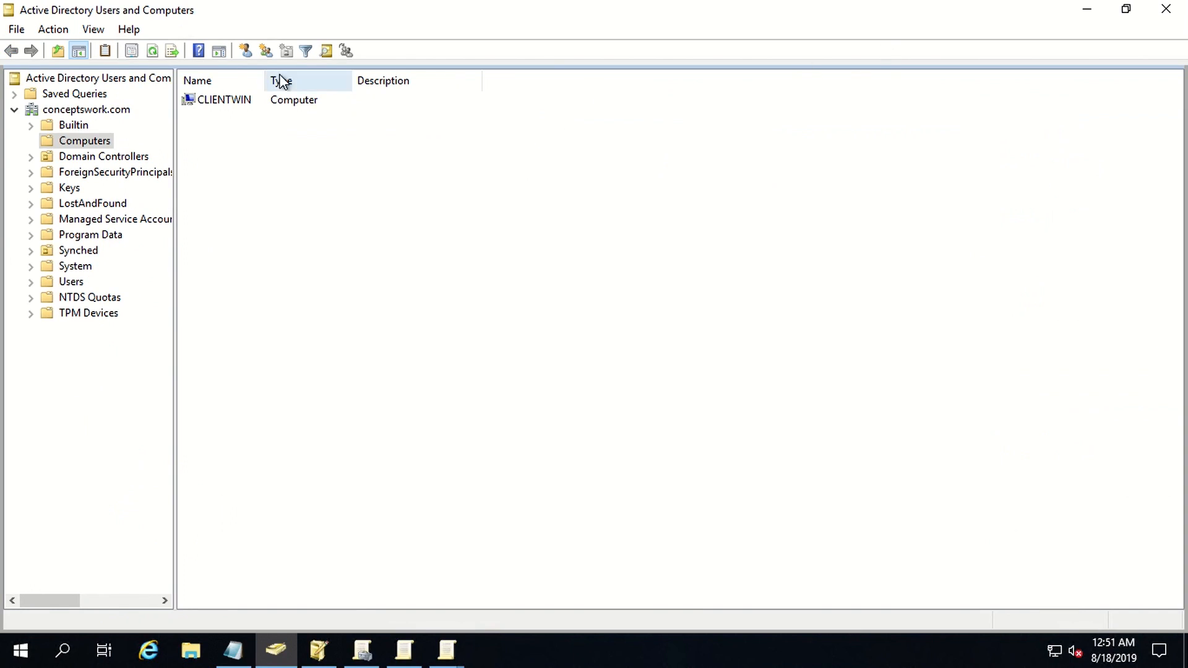
Step: Refresh the Computers container in Active Directory Users and Computers and inspect the userCertificate attribute of the KORE computer
left_click(151, 52)
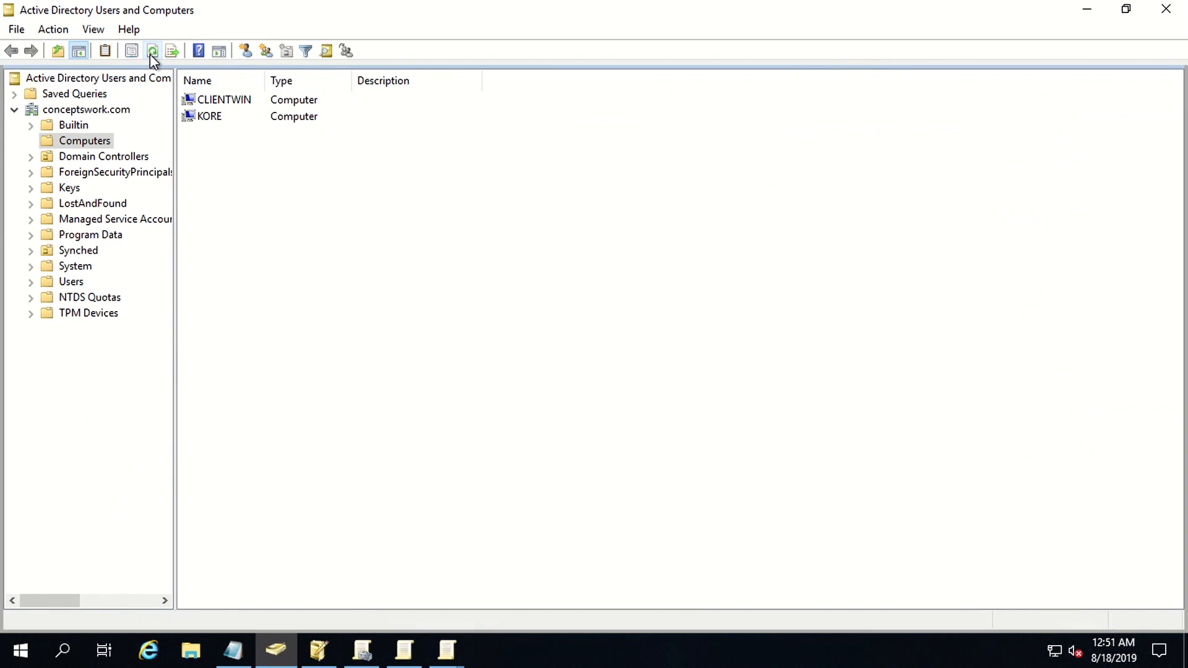
double_click(204, 117)
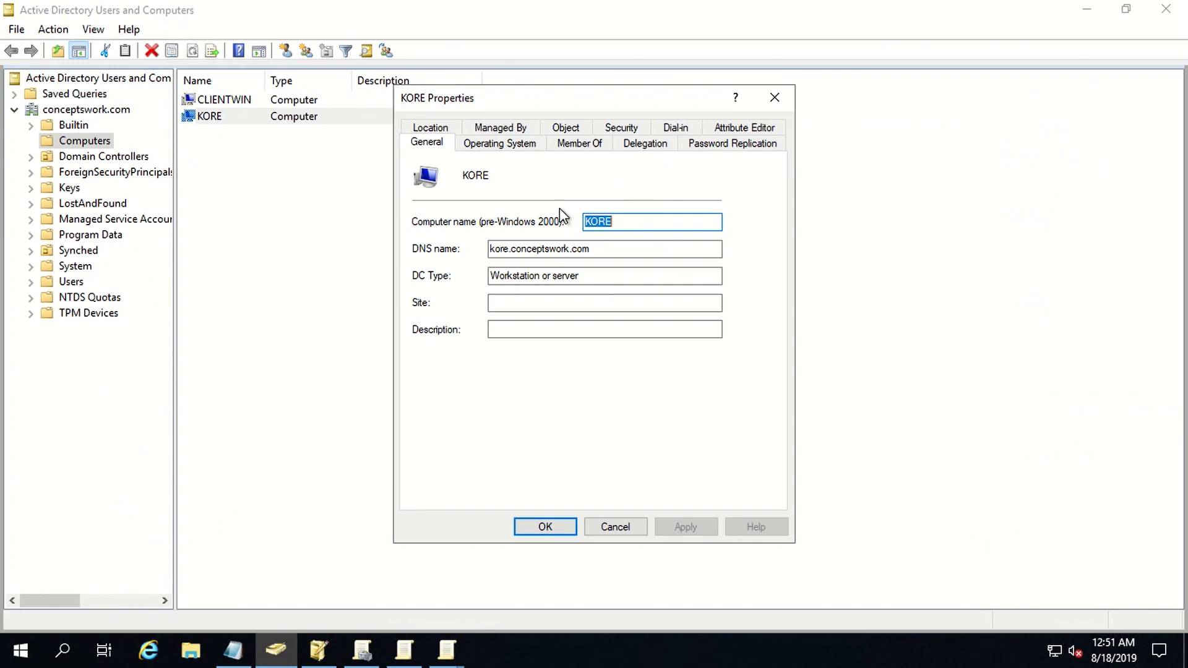
left_click(750, 127)
left_click(498, 312)
type("user")
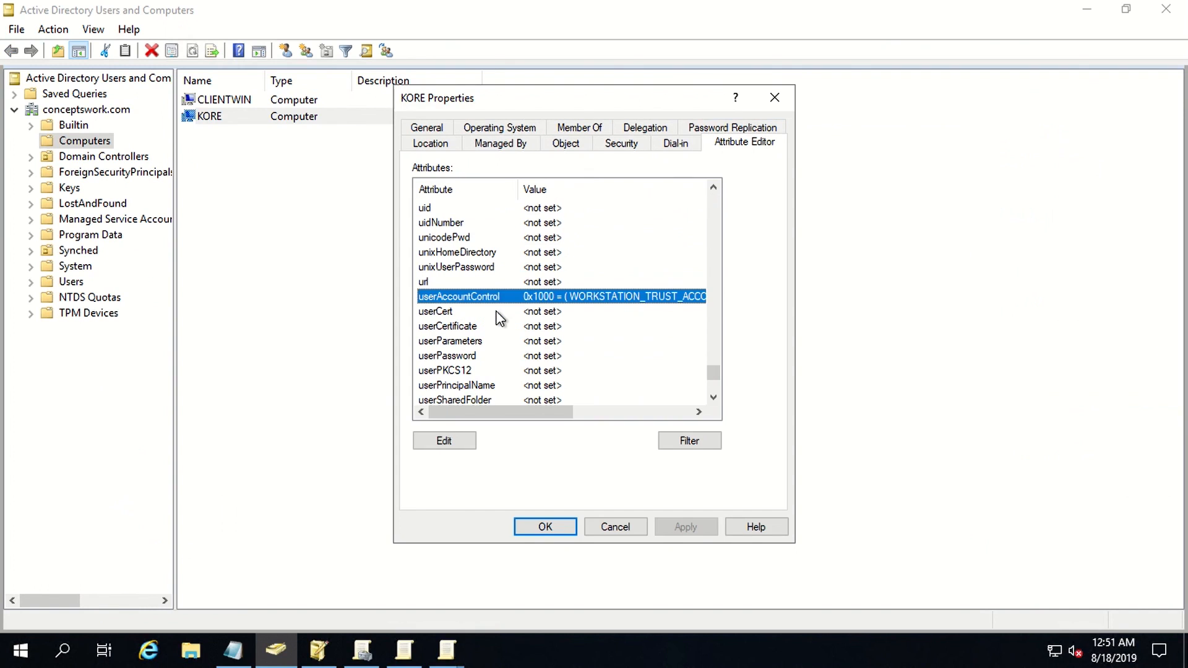
left_click(455, 328)
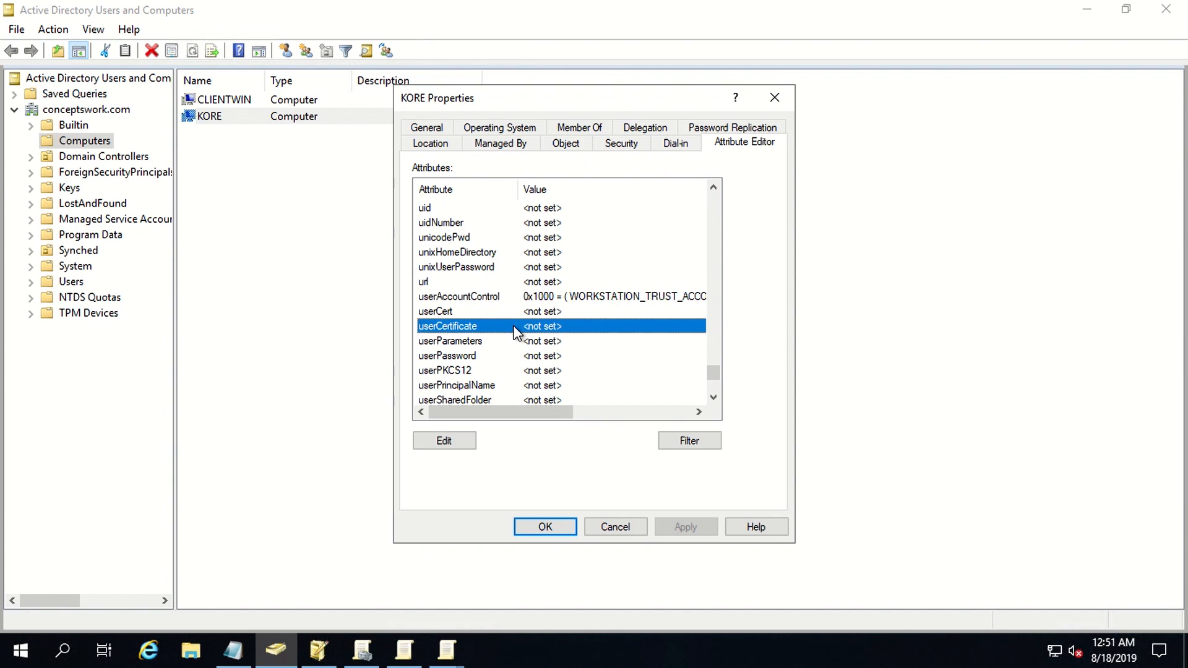
Step: Open the Synchronization Rules Editor from the Azure AD Connect programs
left_click(20, 661)
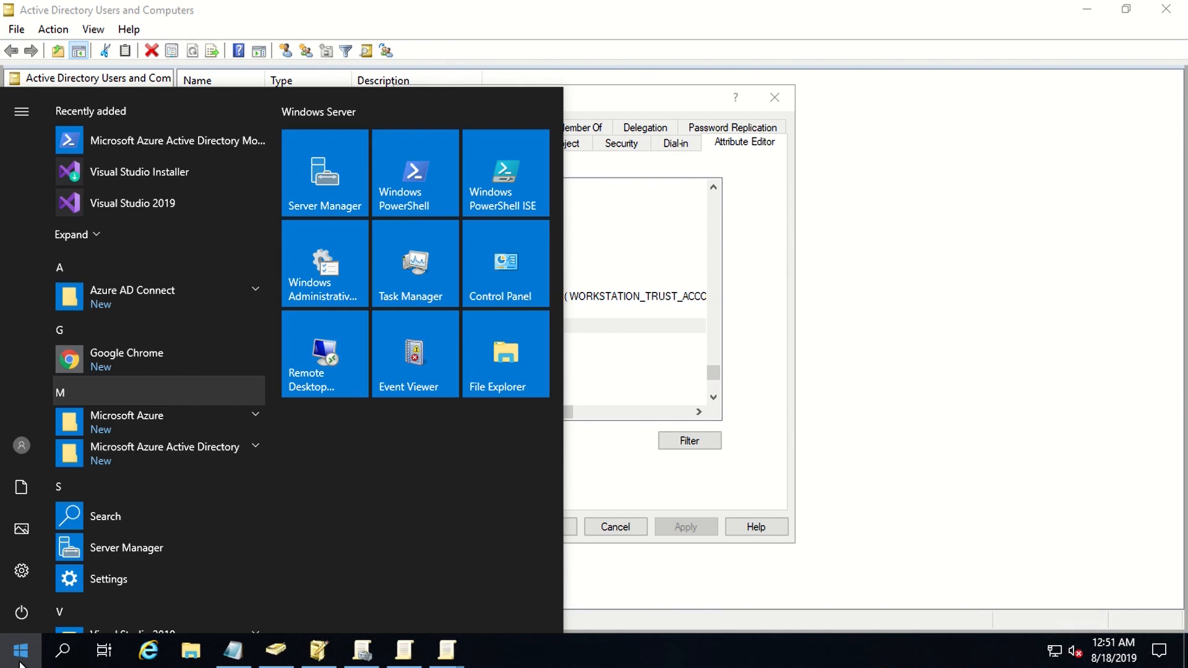
left_click(156, 308)
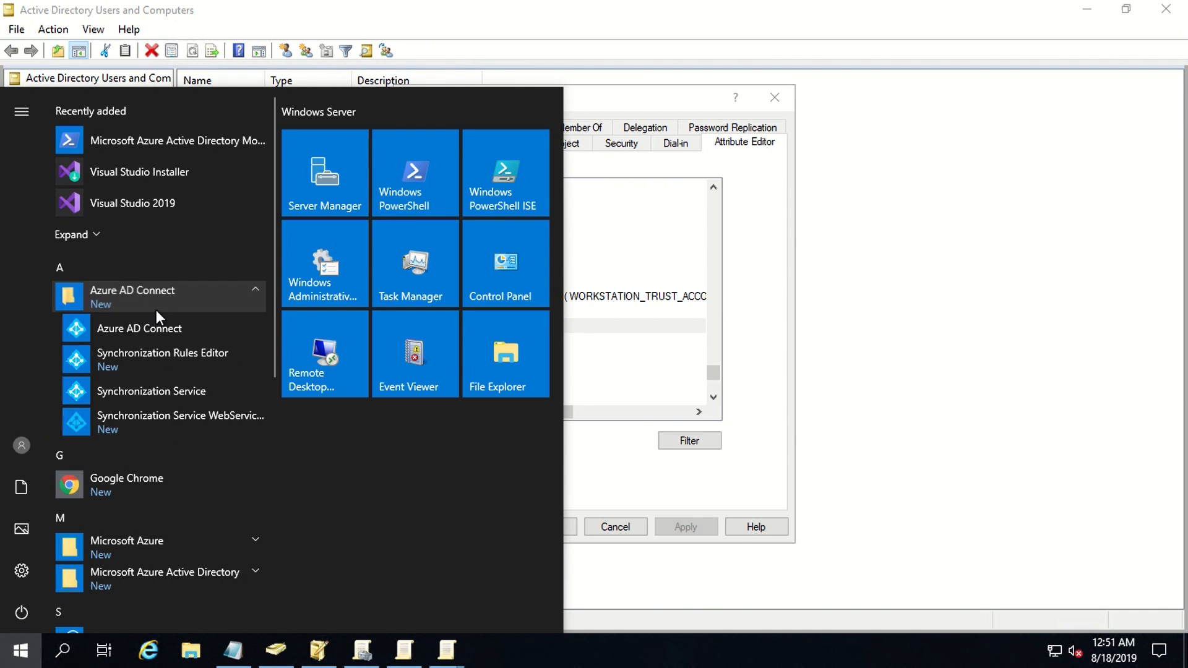
right_click(167, 360)
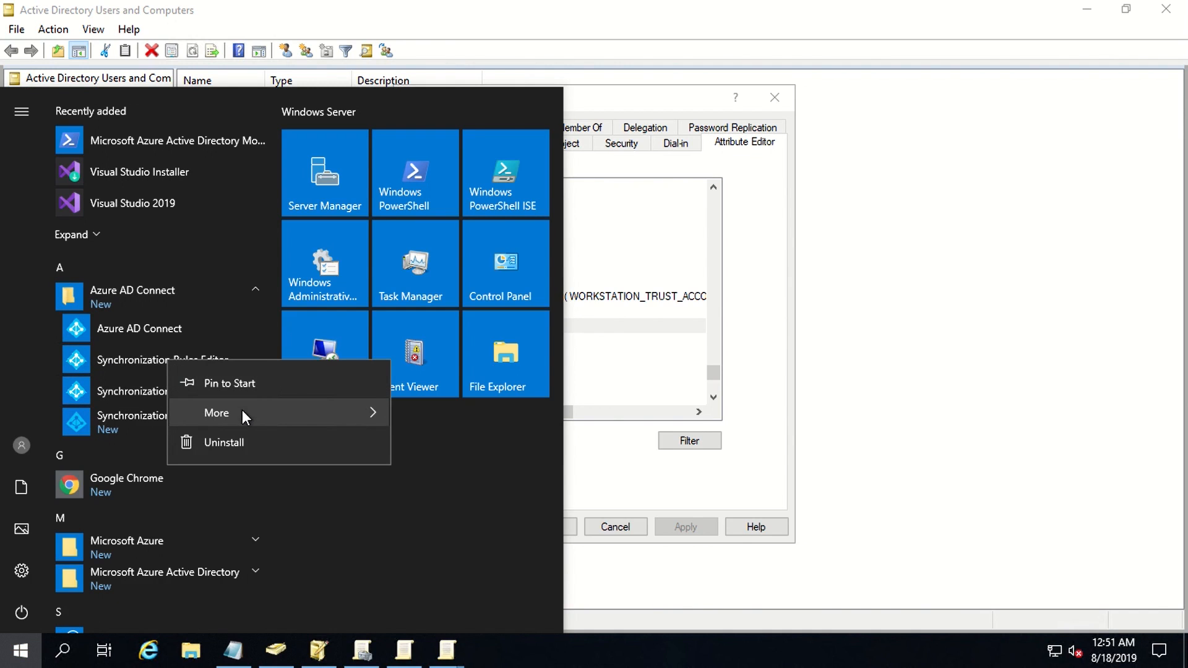
mouse_move(242, 410)
left_click(532, 484)
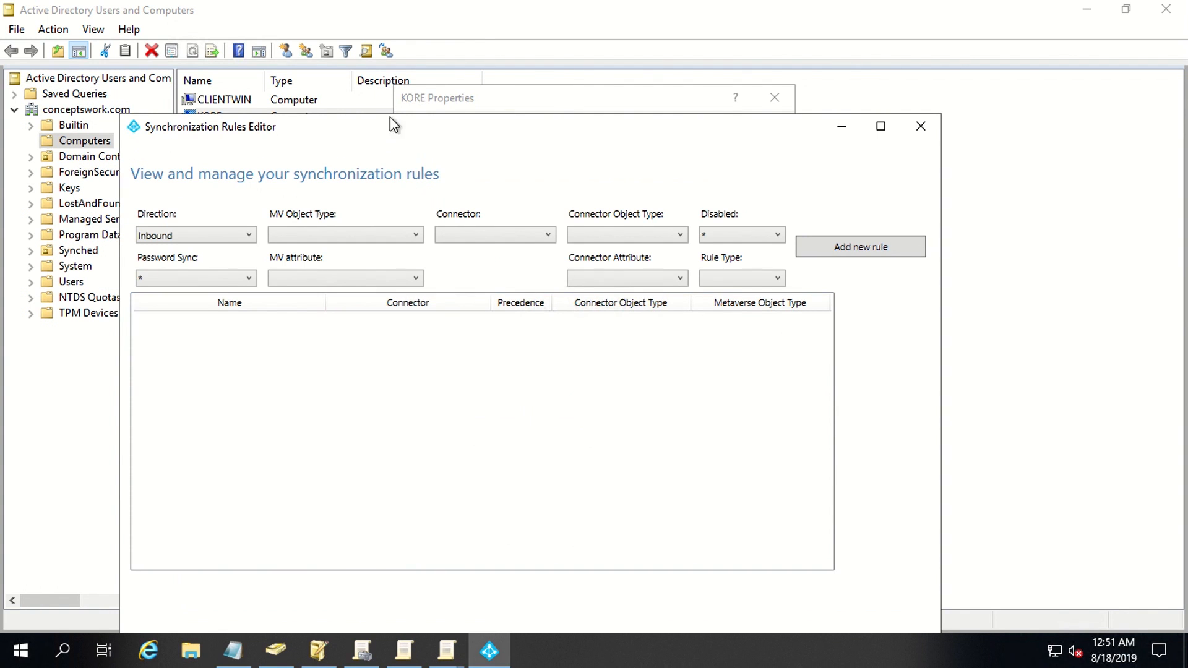
Step: Filter the inbound synchronization rules by device object type, conceptswork.com connector and cloudFiltered metaverse attribute
left_click_drag(391, 119, 410, 60)
left_click(434, 176)
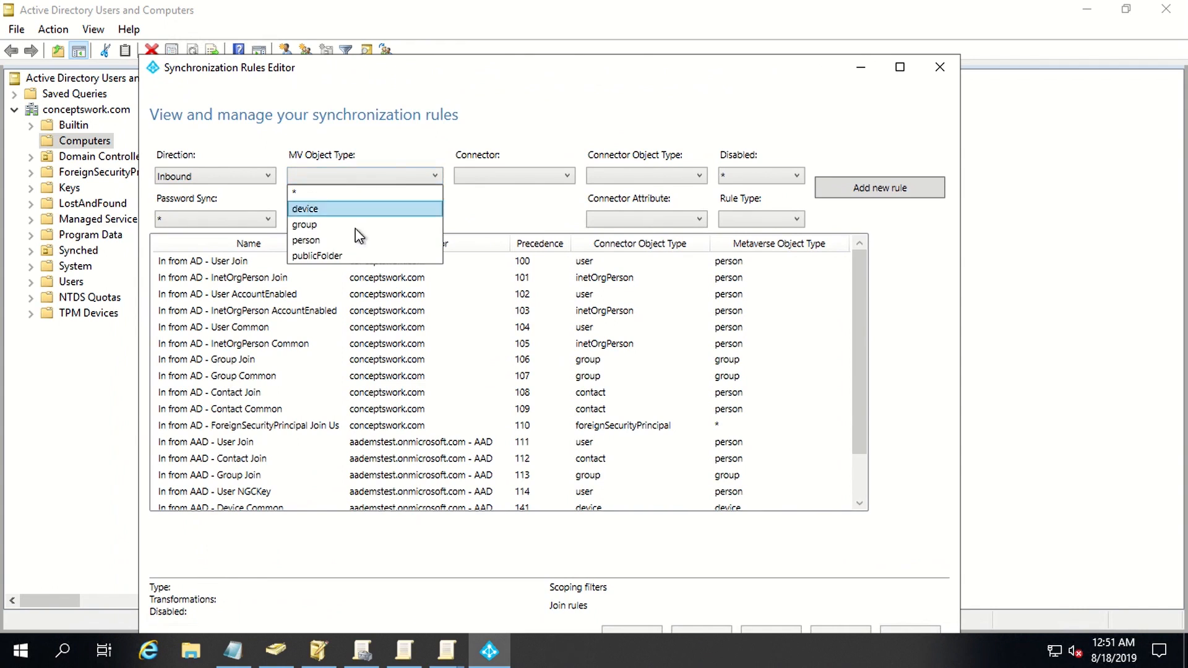
left_click(350, 210)
left_click(517, 178)
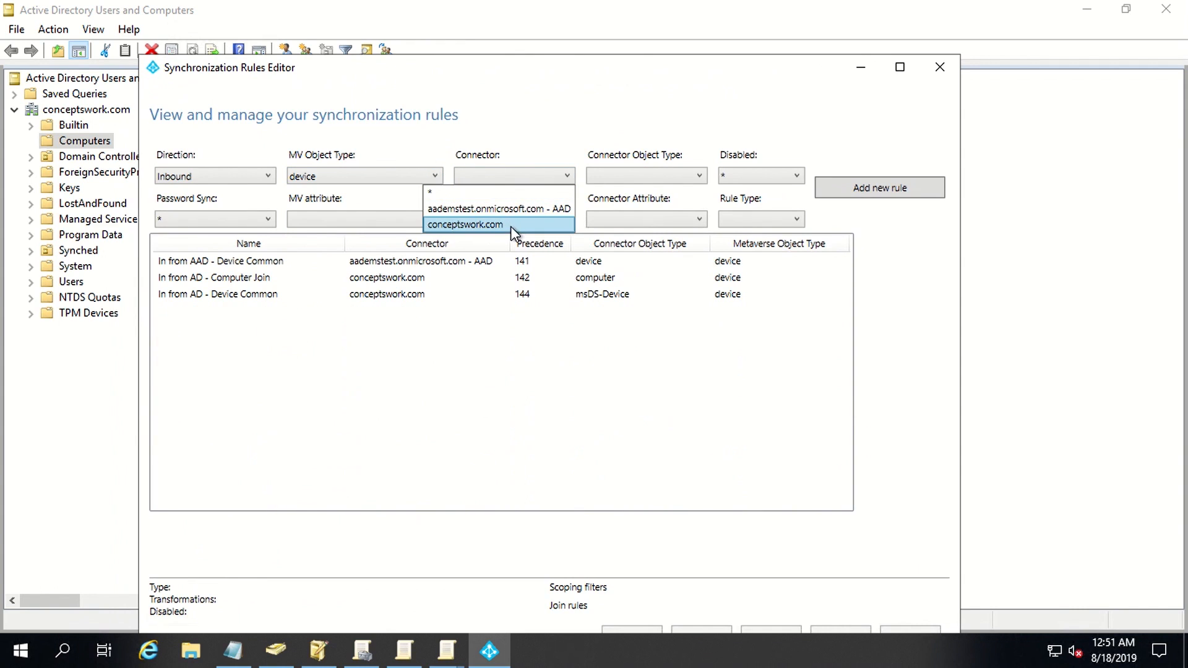
left_click(511, 225)
left_click(354, 217)
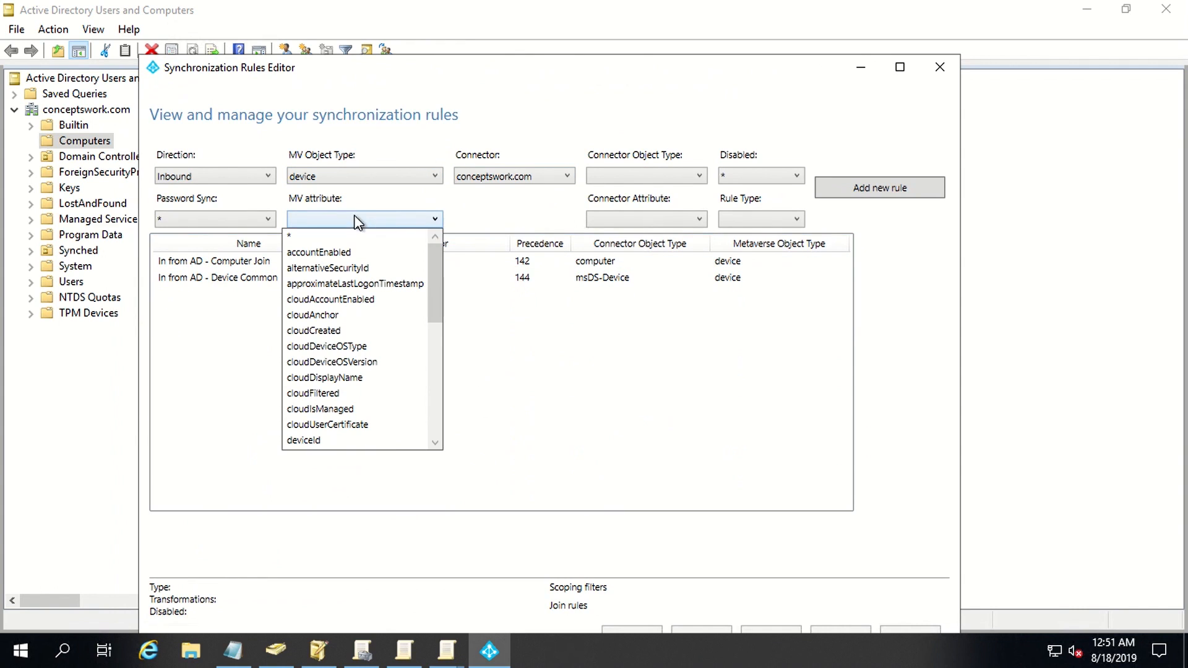
left_click(354, 396)
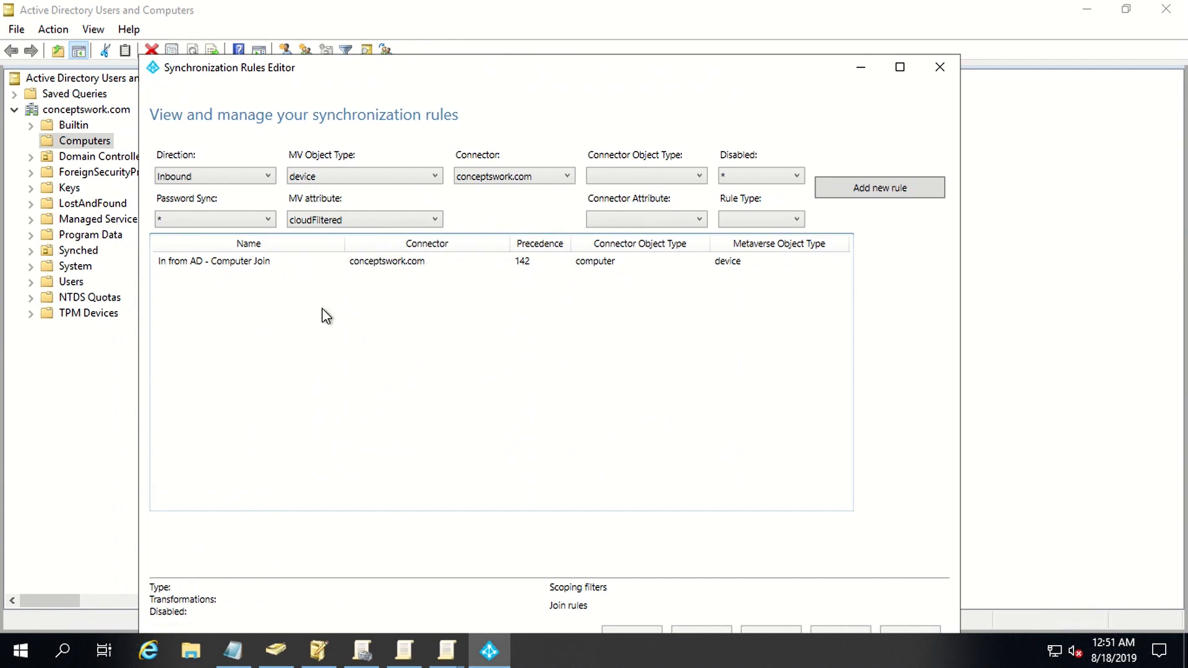
Step: Export the In from AD - Computer Join rule and enlarge the exported script's window
left_click(249, 262)
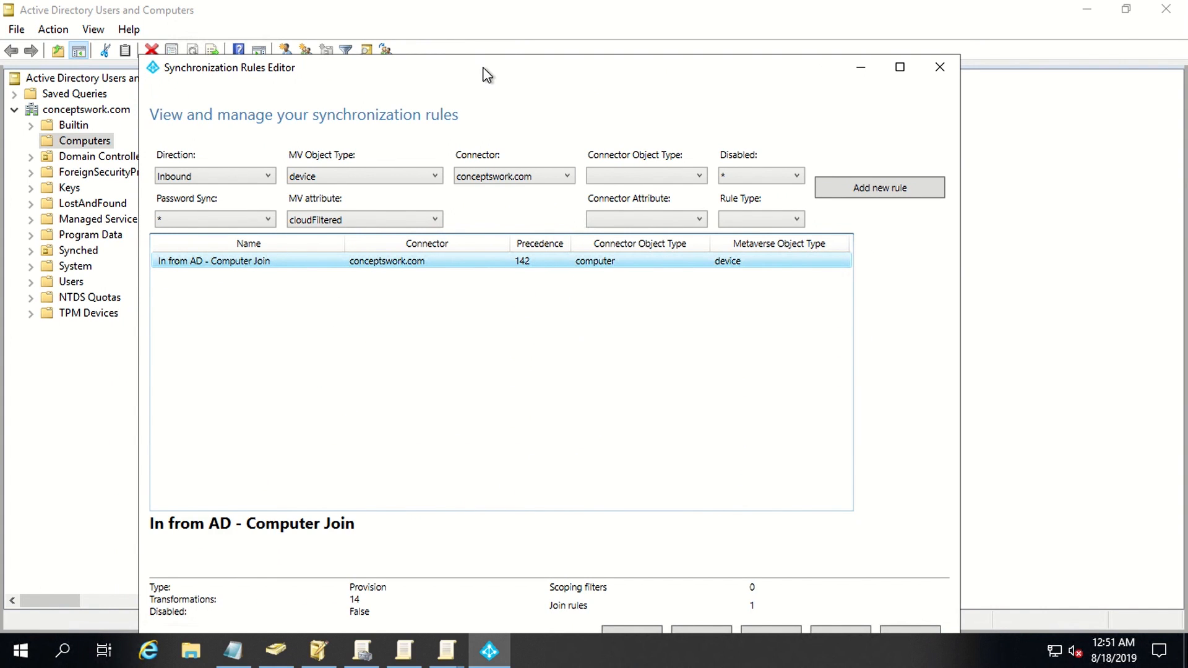
left_click_drag(483, 68, 493, 54)
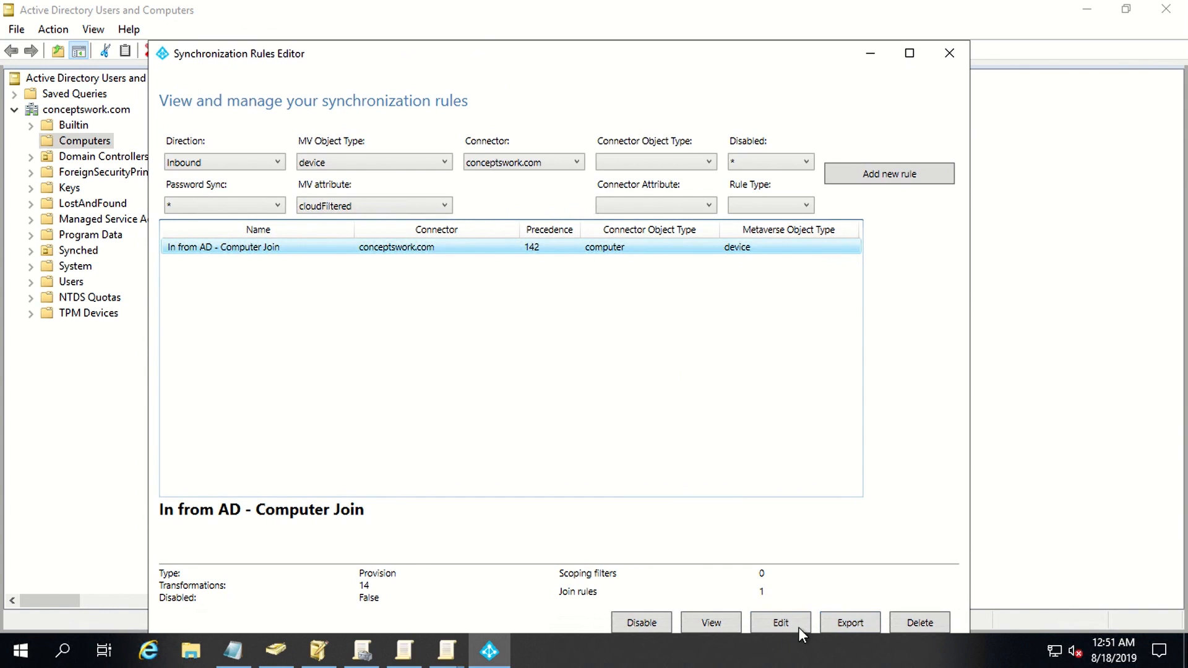
left_click(845, 625)
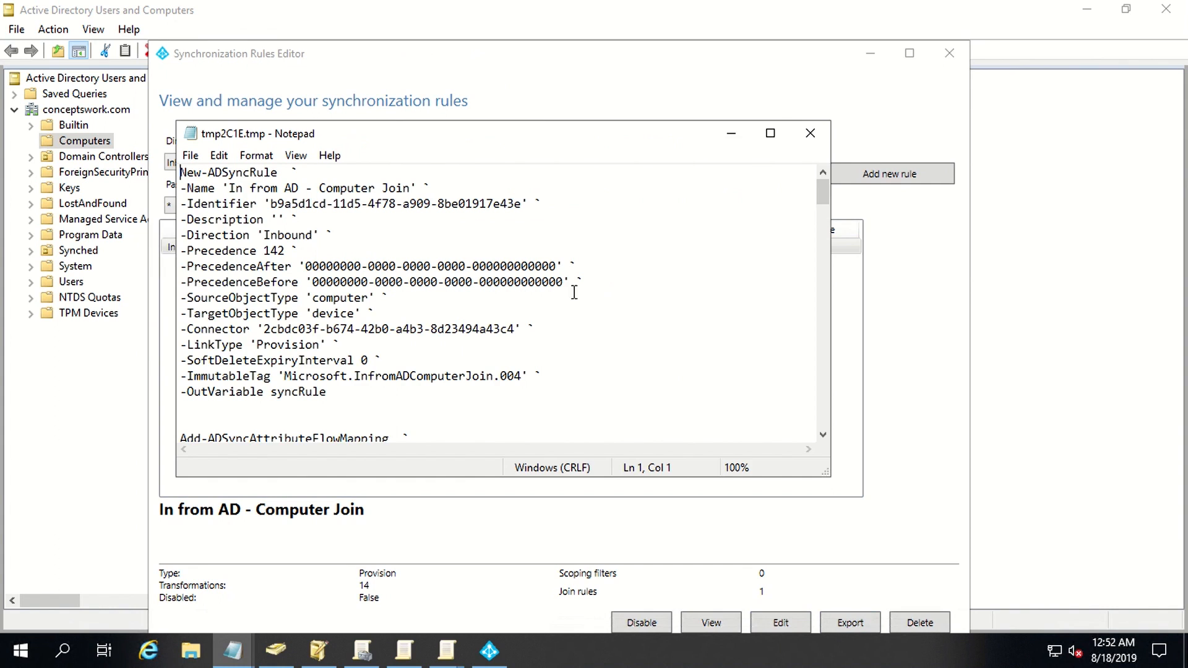
left_click(770, 133)
Step: Search the exported rule script for "usercert" up to the cloudFiltered expression and highlight that attribute flow mapping
left_click(510, 313)
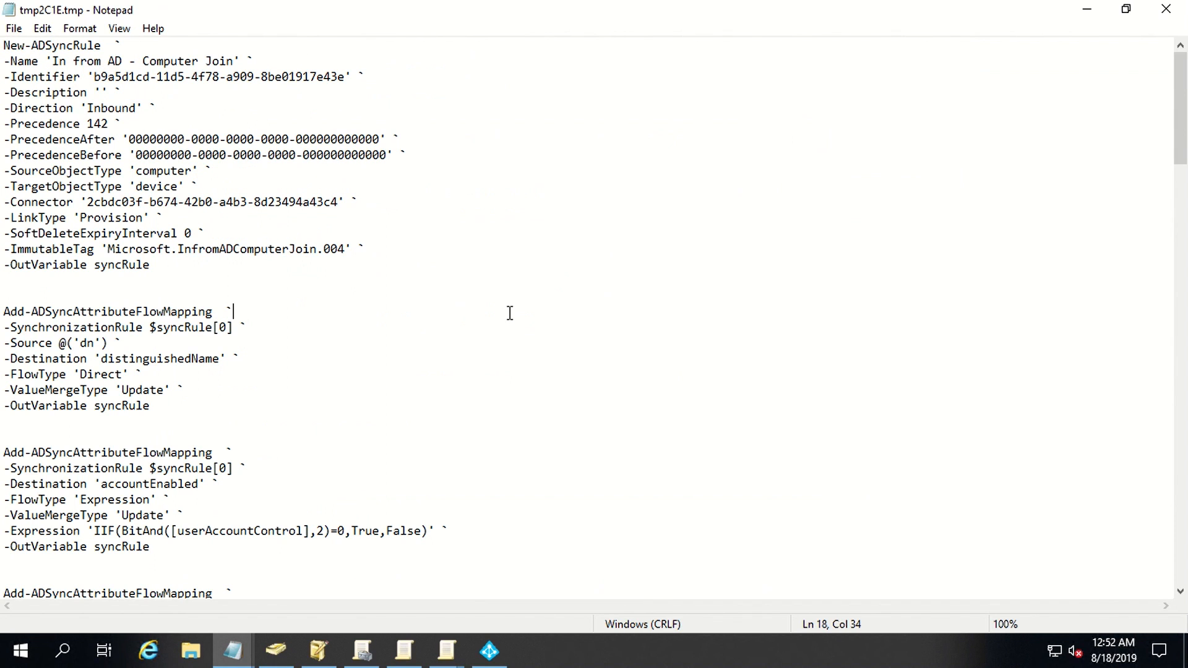
key("ctrl+f")
type("usercert")
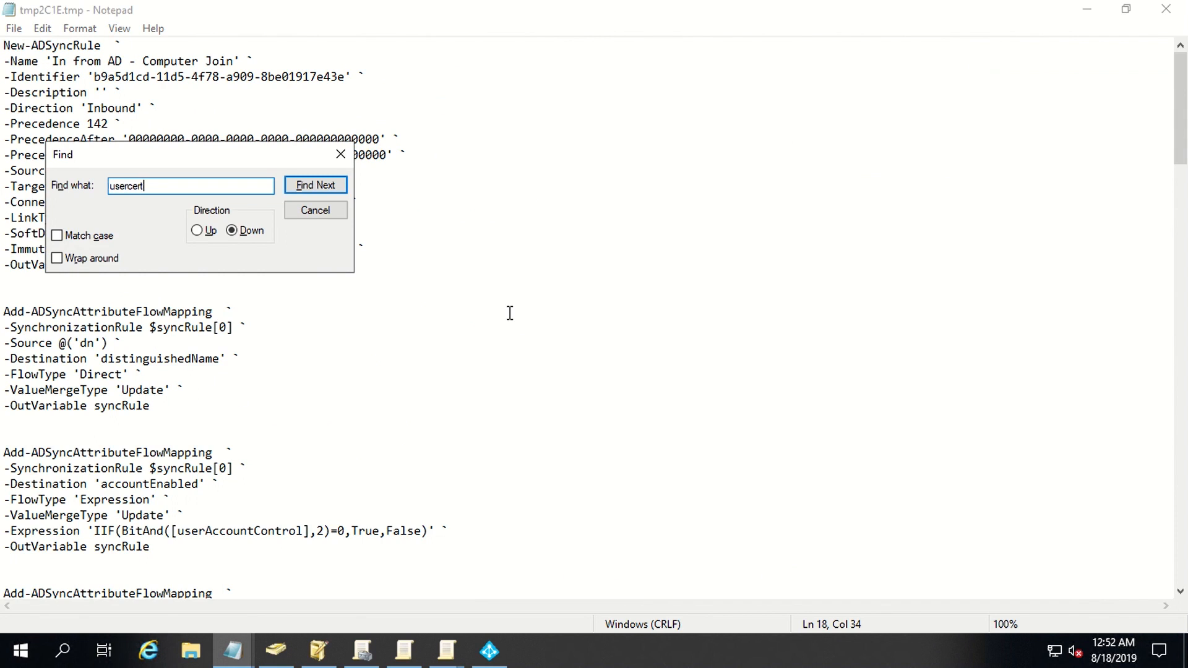
key("Return")
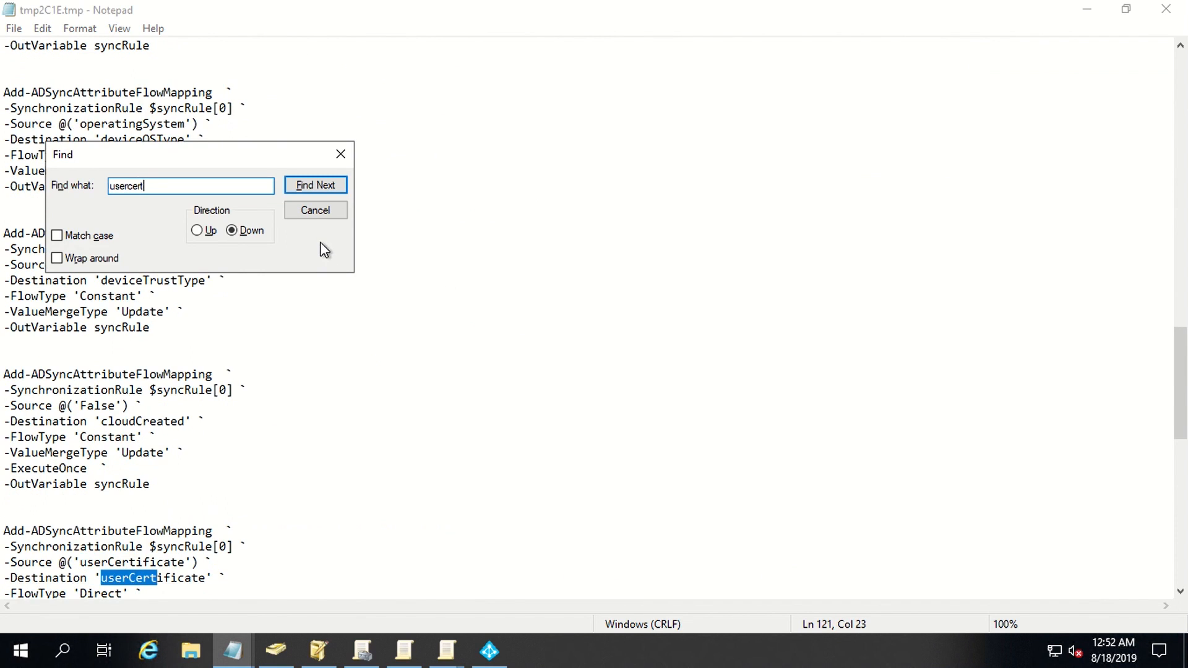
key("Return")
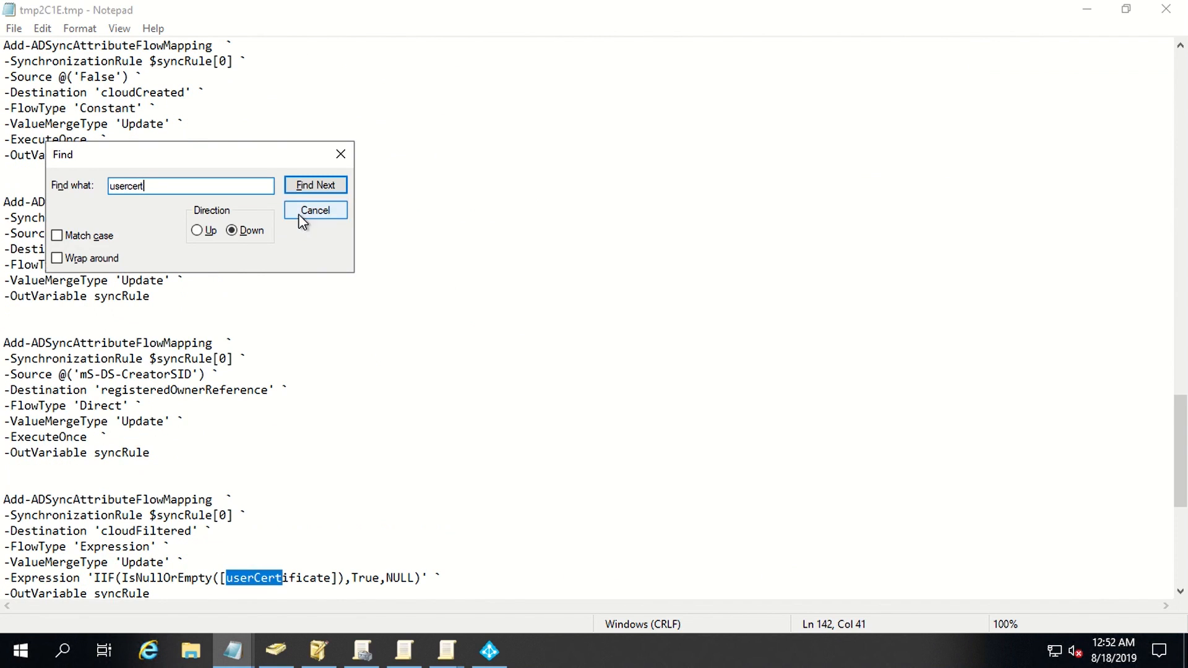
left_click(307, 215)
scroll(544, 313, "down", 3)
left_click_drag(227, 473, 3, 340)
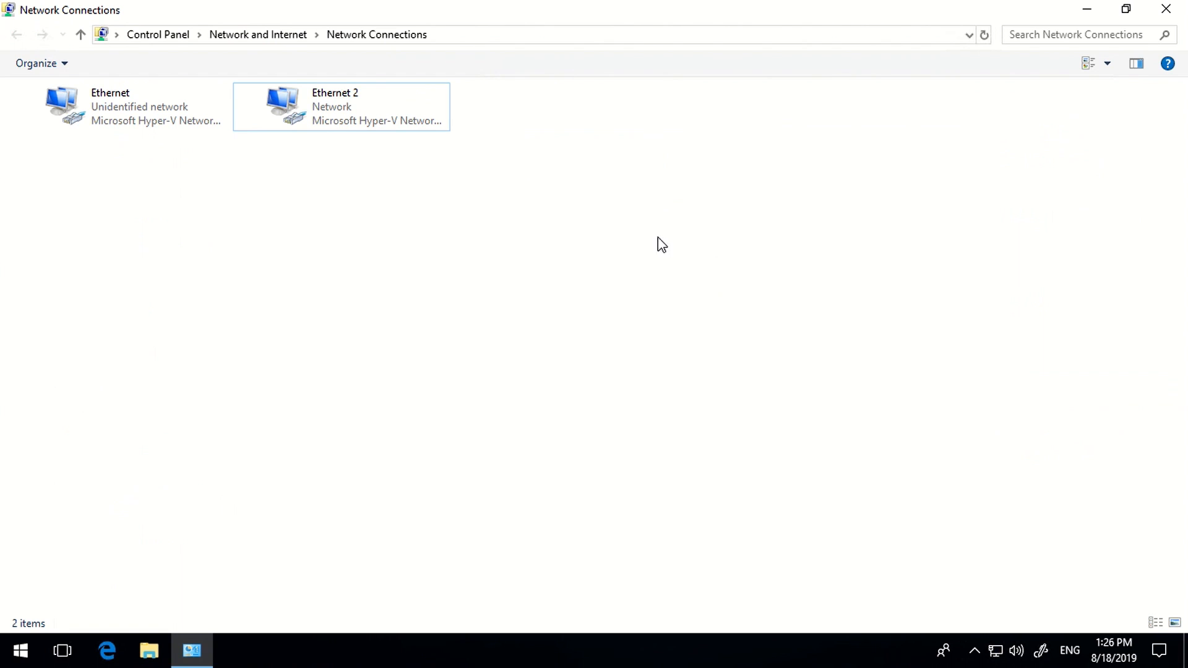
Step: On the Windows 10 client, open the computer's system properties and its name and domain membership settings
left_click(147, 654)
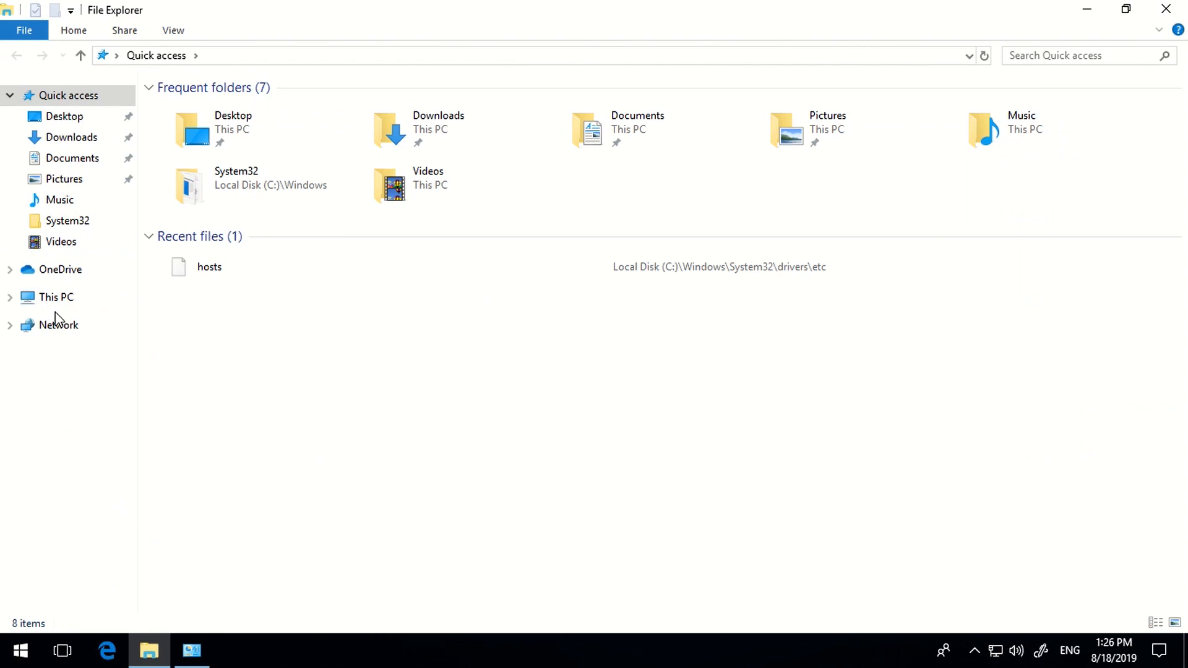
right_click(59, 309)
left_click(107, 536)
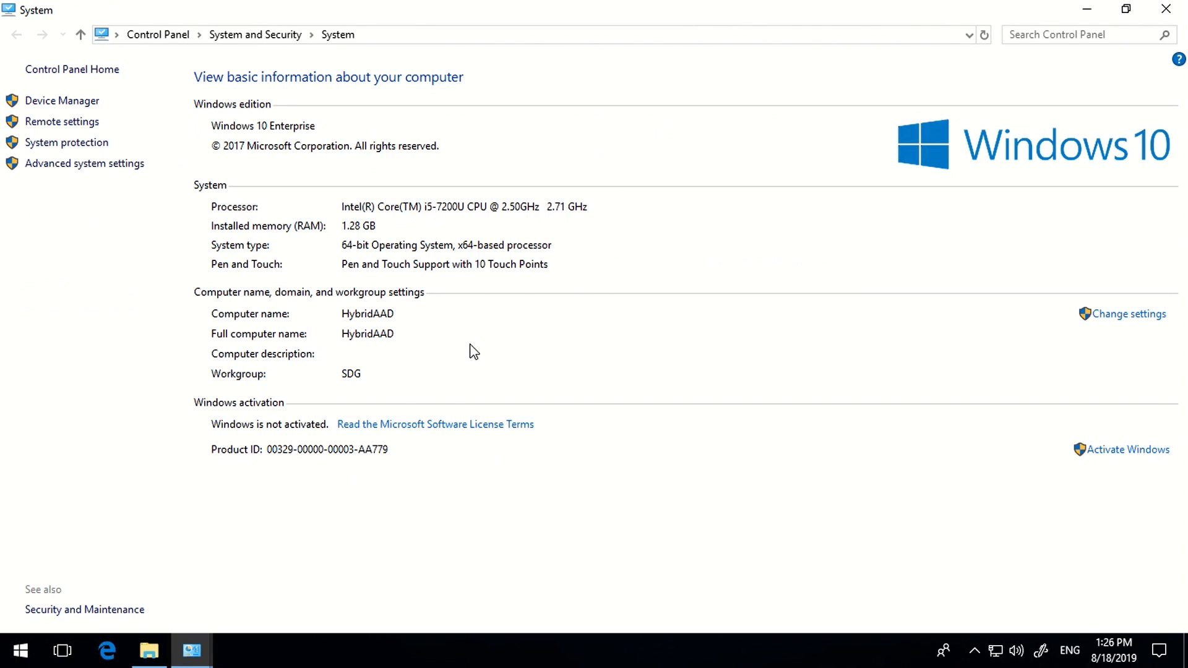
left_click(1116, 314)
left_click(407, 348)
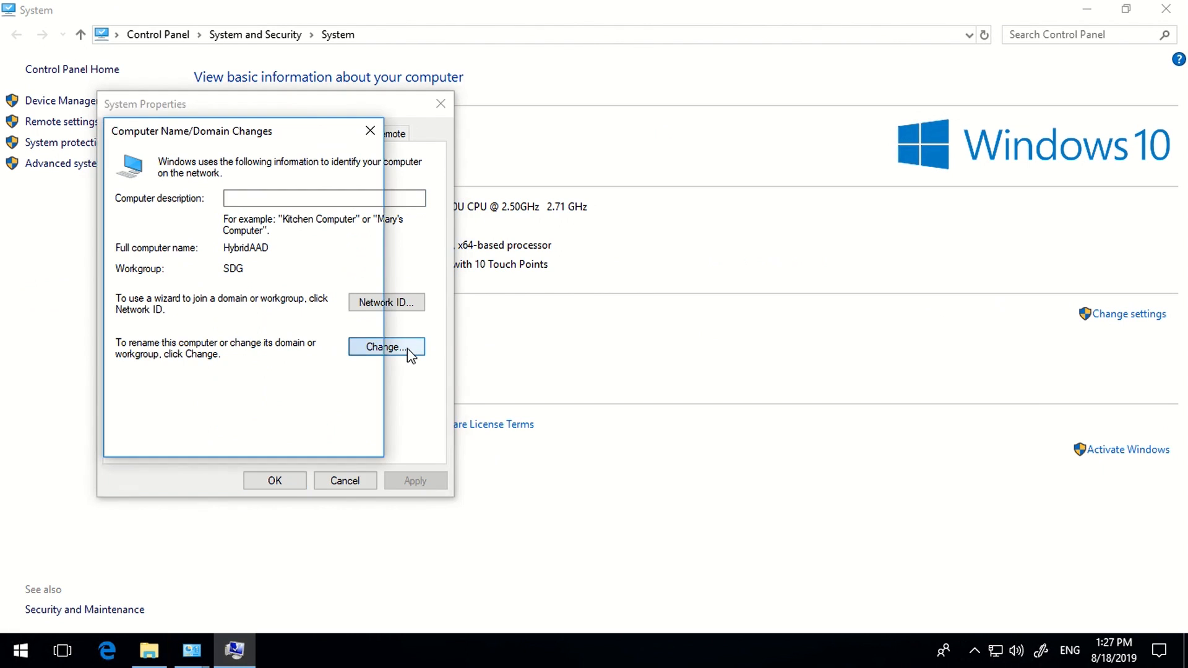
Step: Join the computer to the conceptswork.com domain, entering the user name and password of an account permitted to join it
left_click(143, 339)
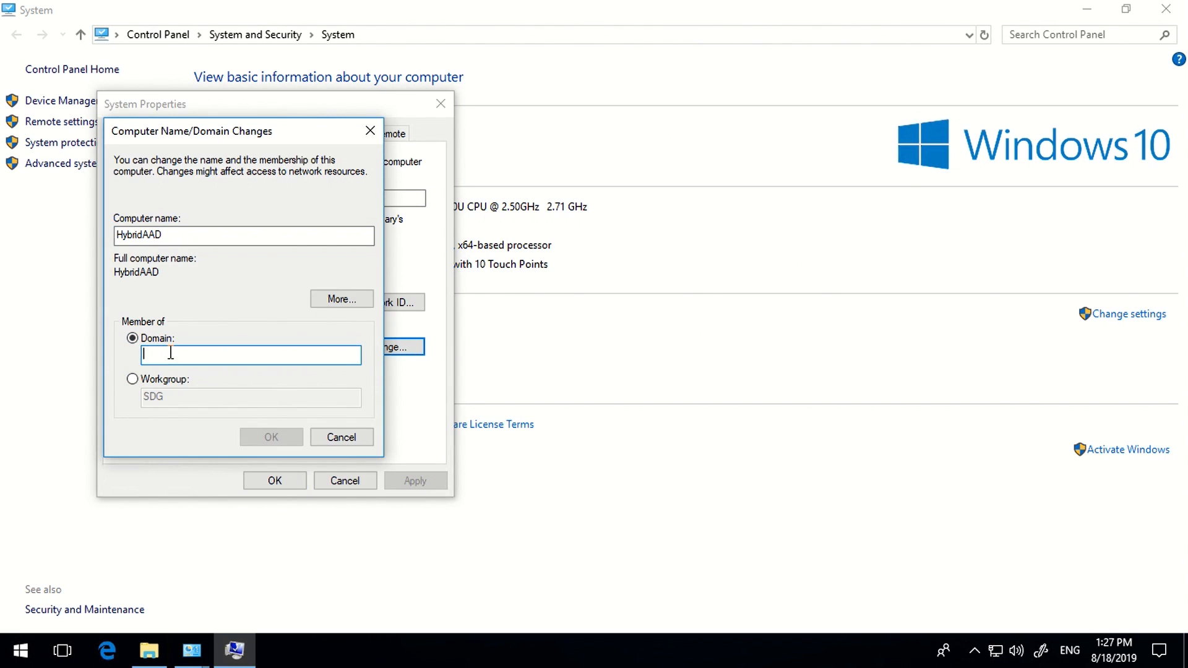
type("conceptswork.com")
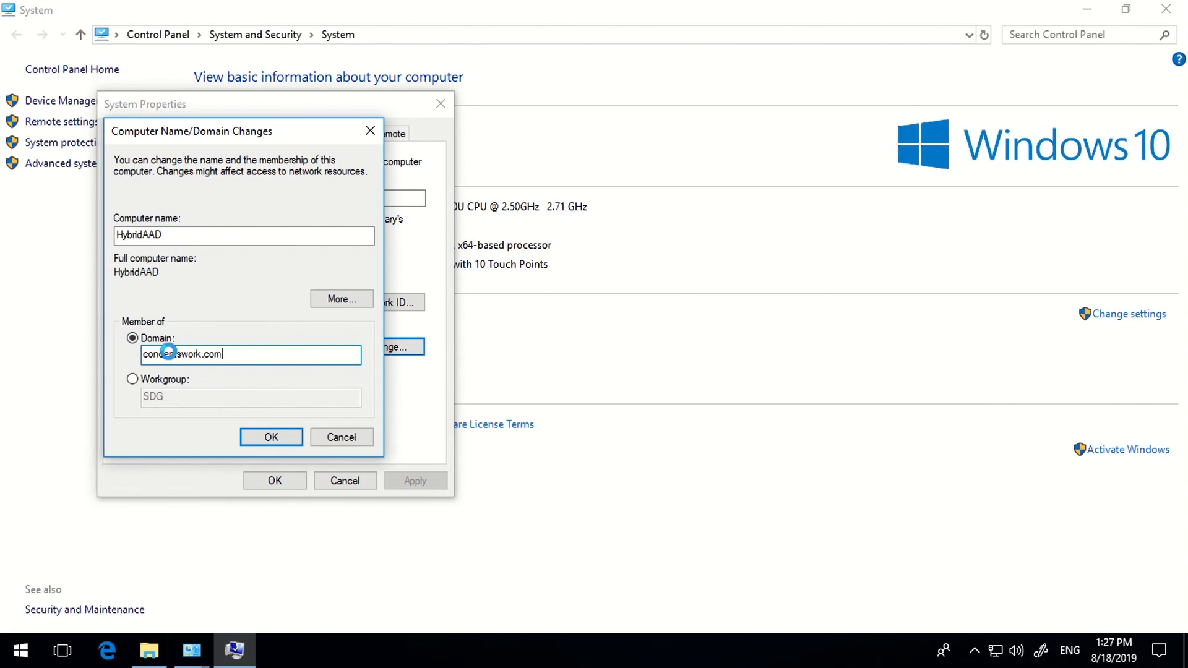
key("Return")
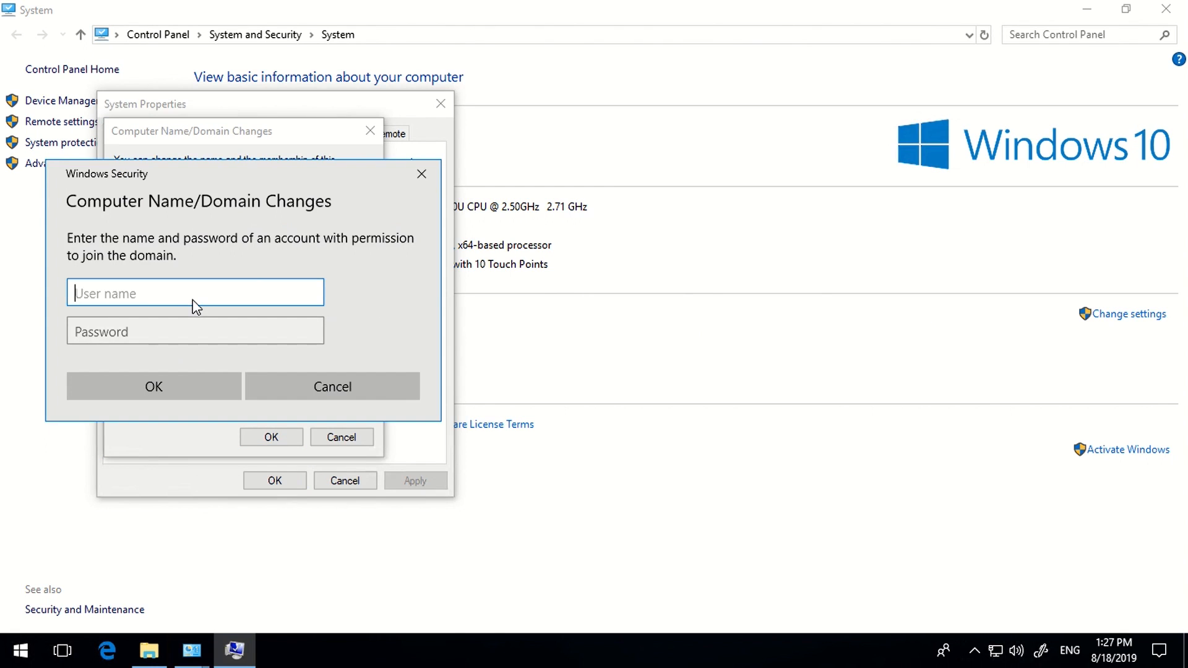
type("enter")
key("Tab")
type("*********")
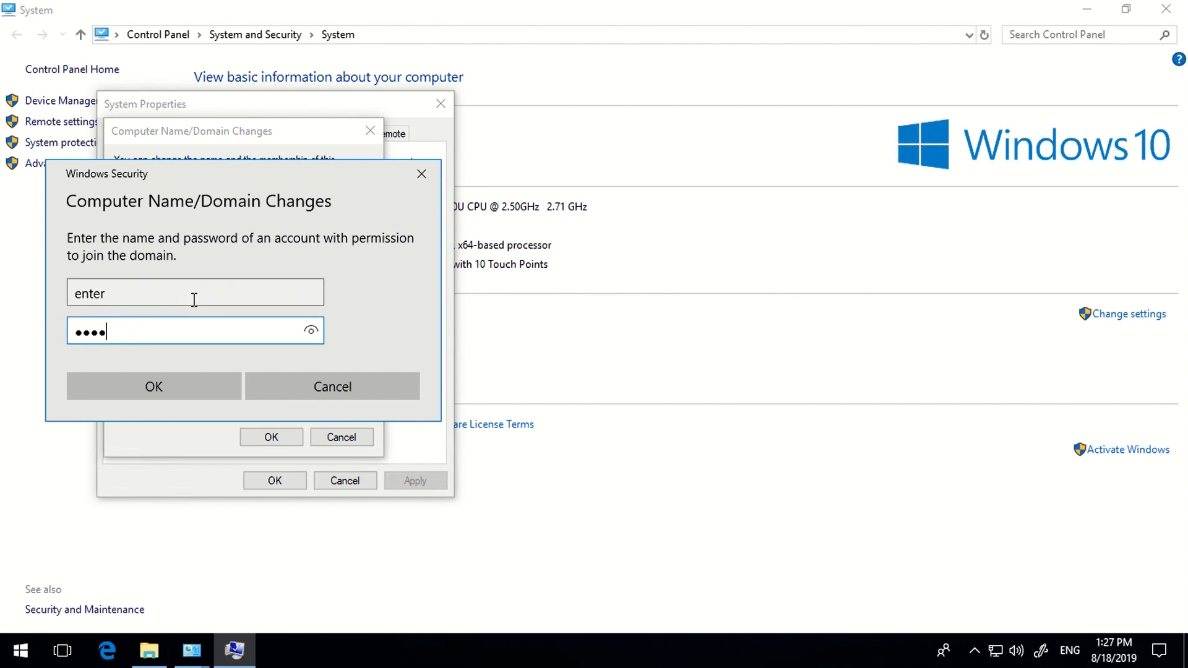
key("Return")
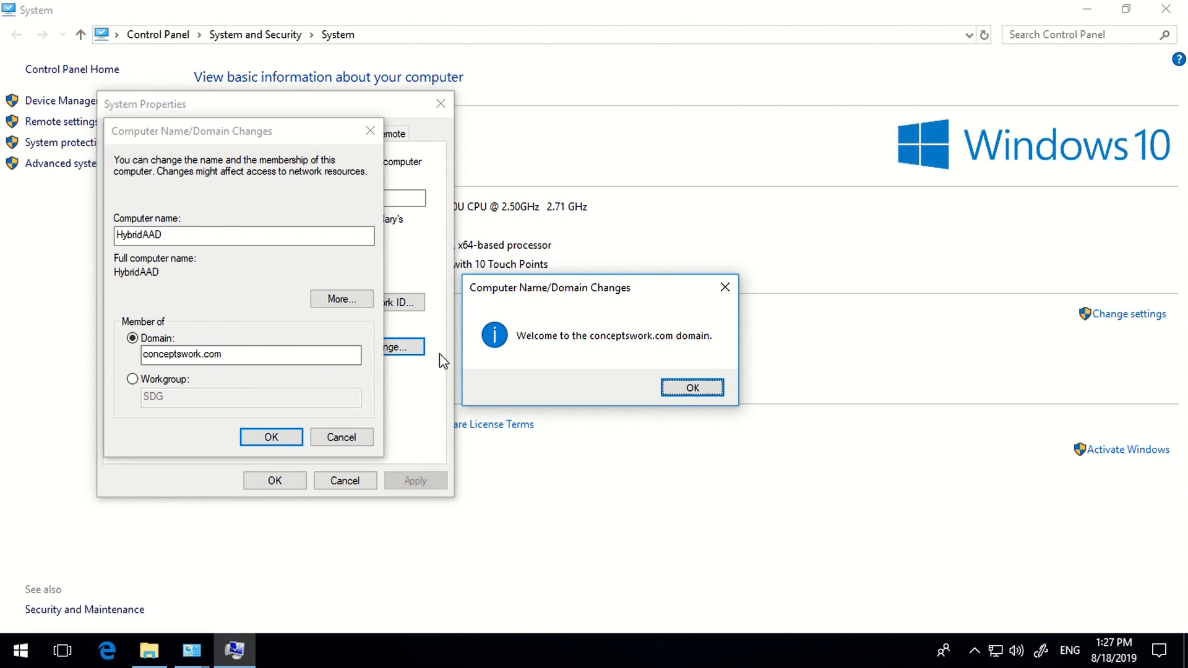
Step: Switch to Active Directory Users and Computers on the server and refresh the Computers container
key("alt+Tab")
key("alt+Tab")
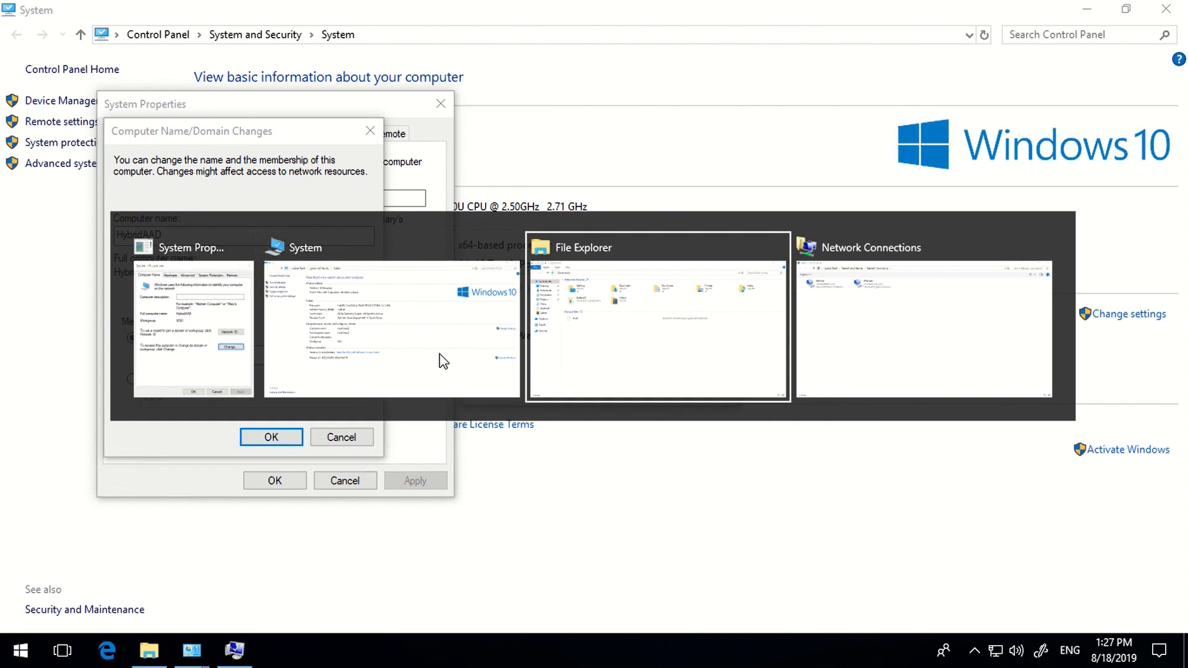
key("alt+shift+Tab")
key("alt+shift+Tab")
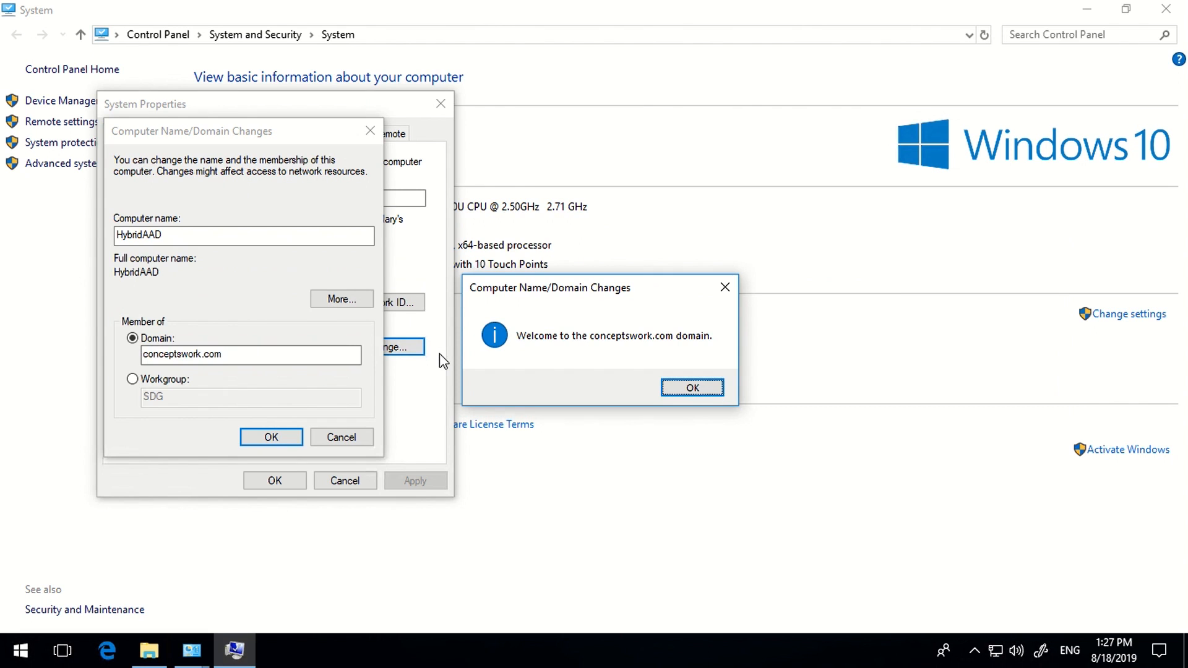
key("alt+Tab")
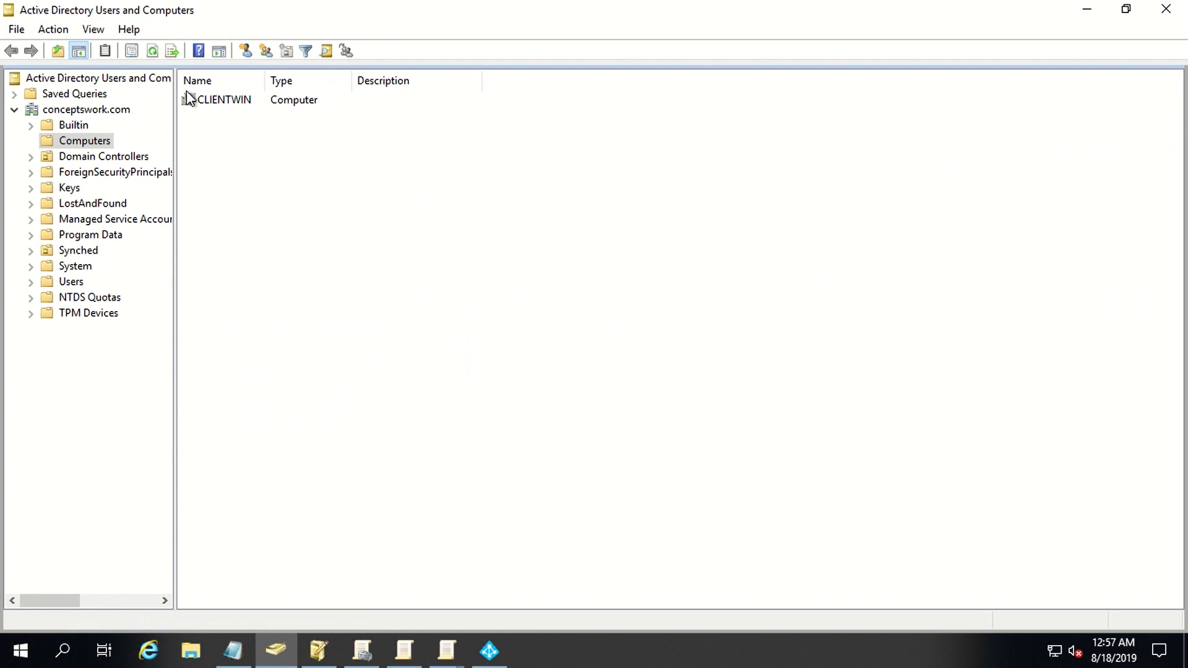
left_click(153, 52)
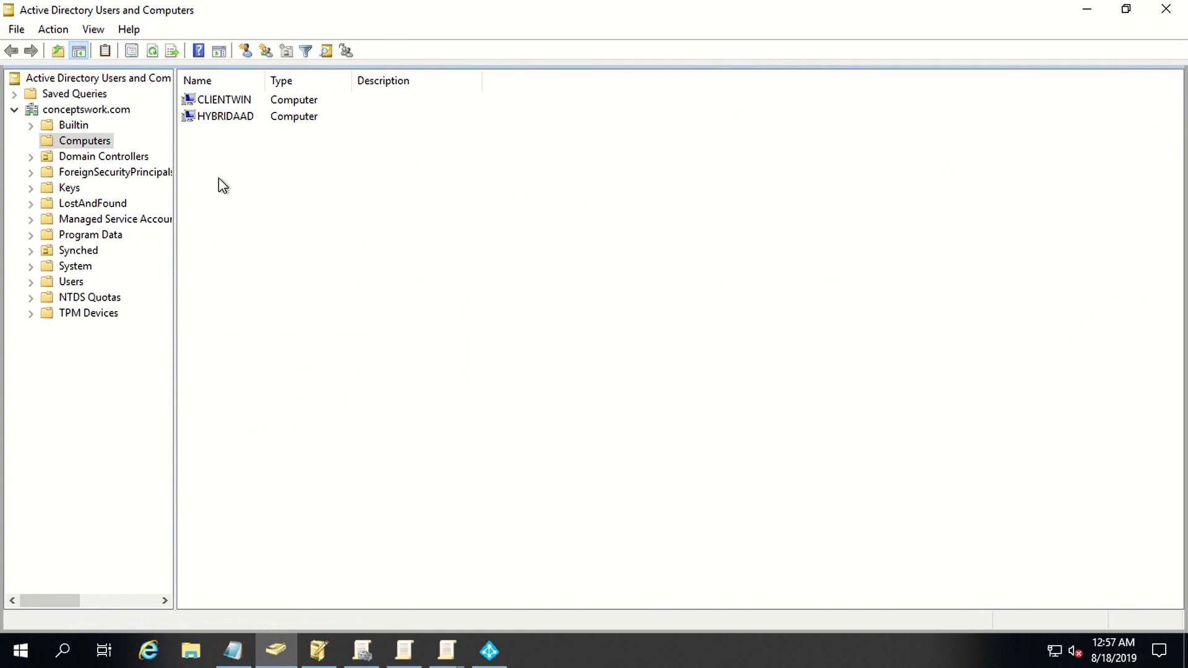
Step: Open the HYBRIDAAD computer's attribute list and locate its userCertificate attribute
double_click(246, 118)
left_click(761, 152)
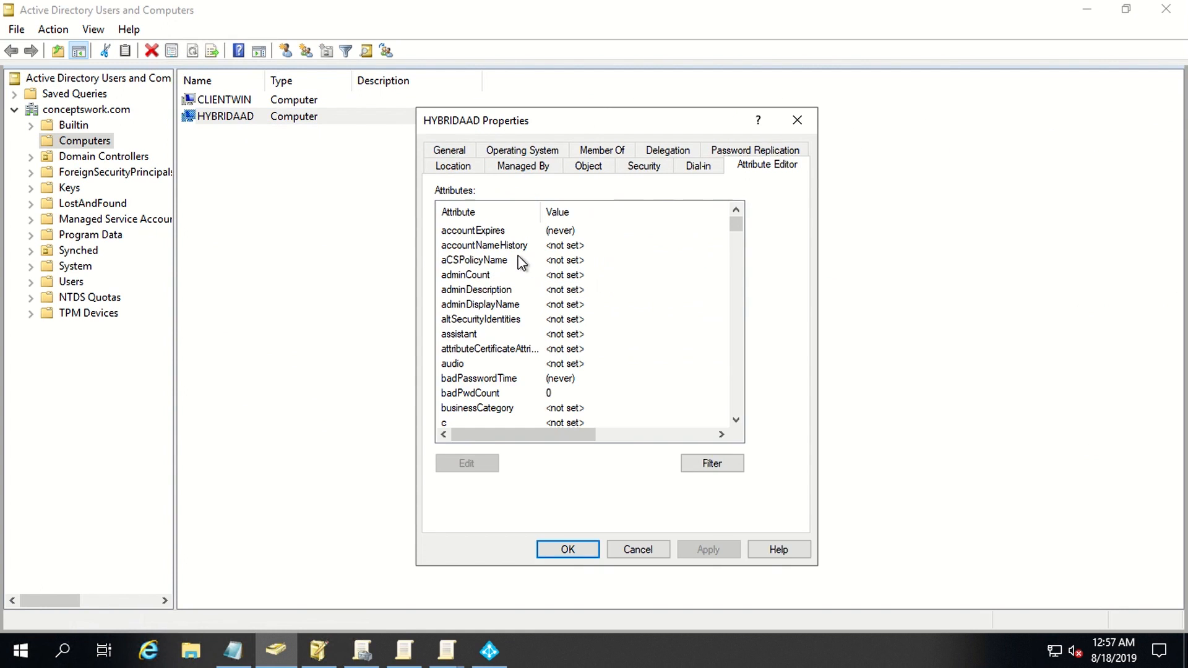
left_click(526, 260)
type("user")
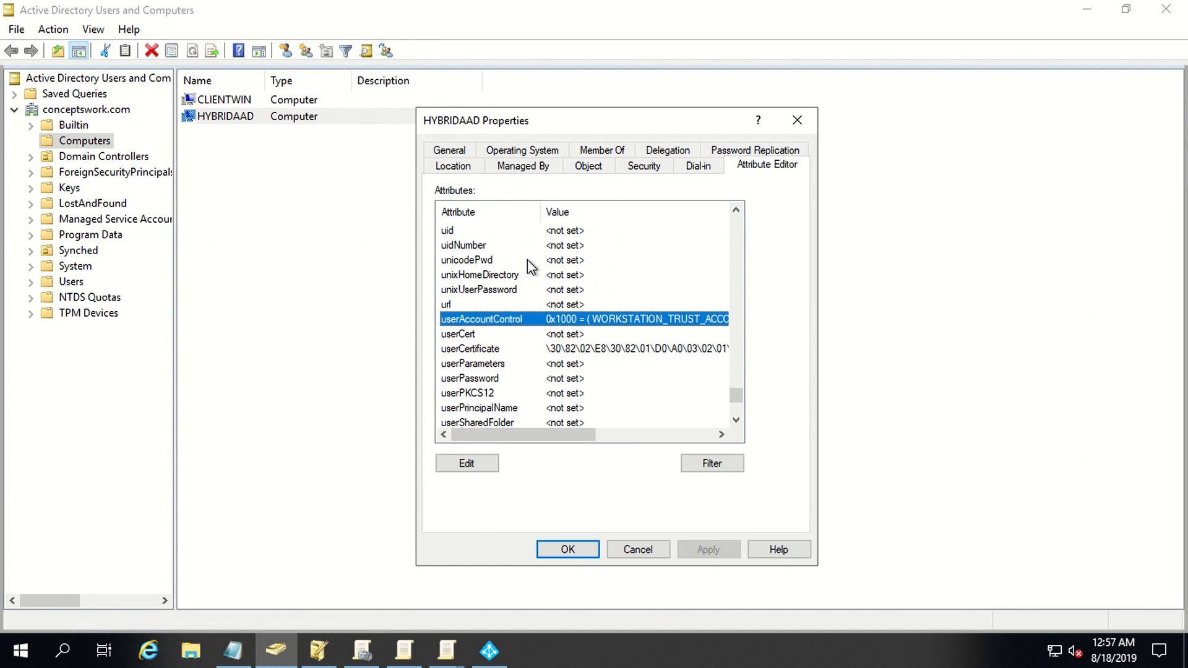
left_click(488, 335)
left_click(515, 348)
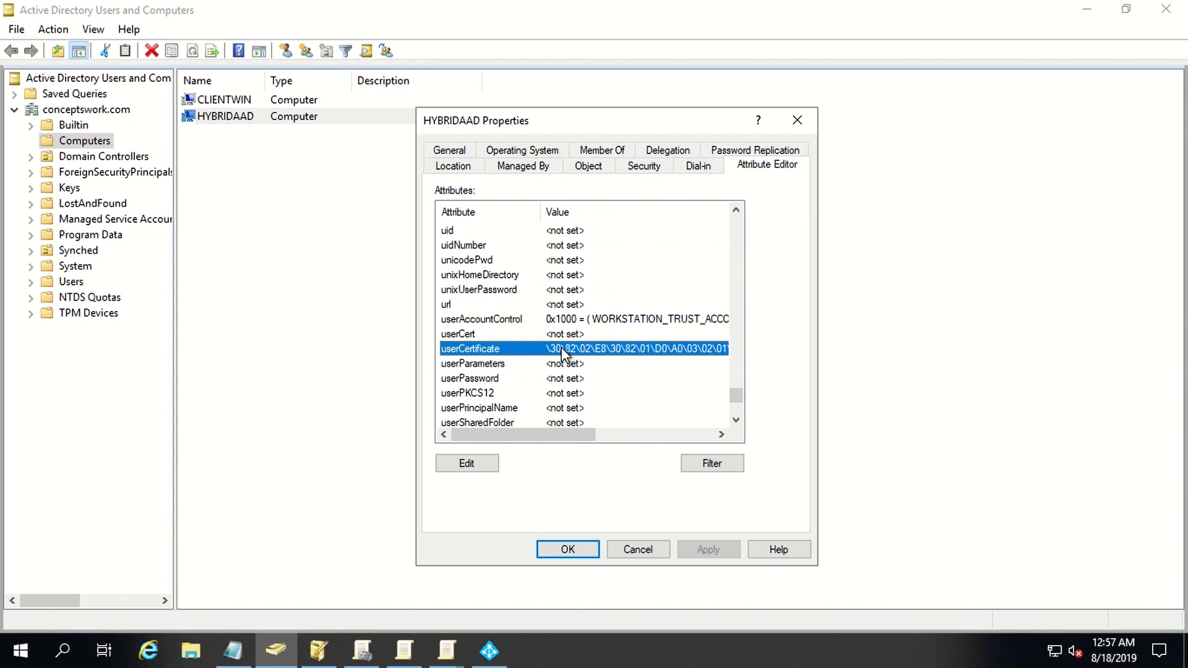
Step: Copy the full hexadecimal value of the userCertificate attribute into a new Notepad document
left_click(482, 469)
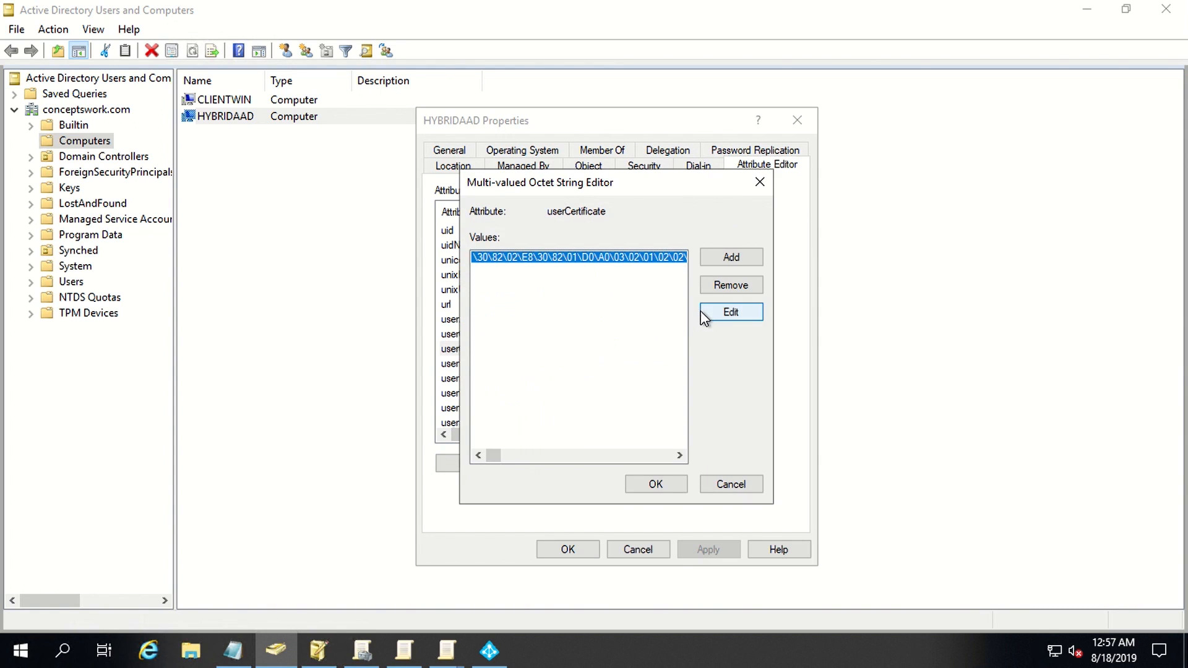
left_click(709, 313)
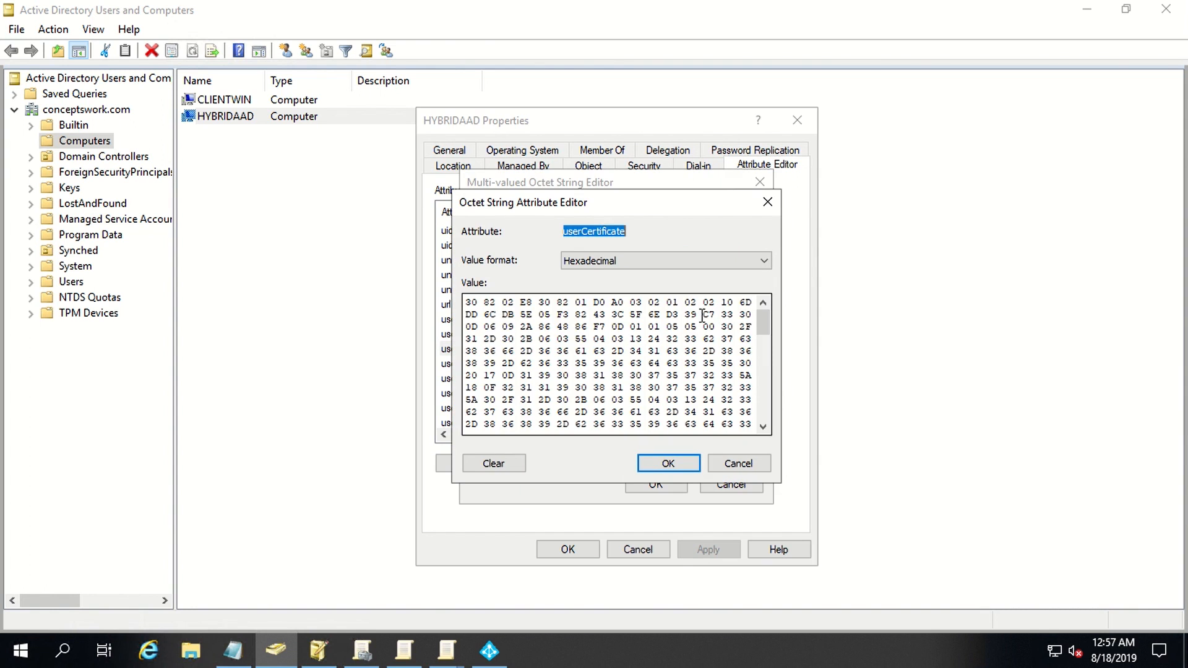
key("ctrl+a")
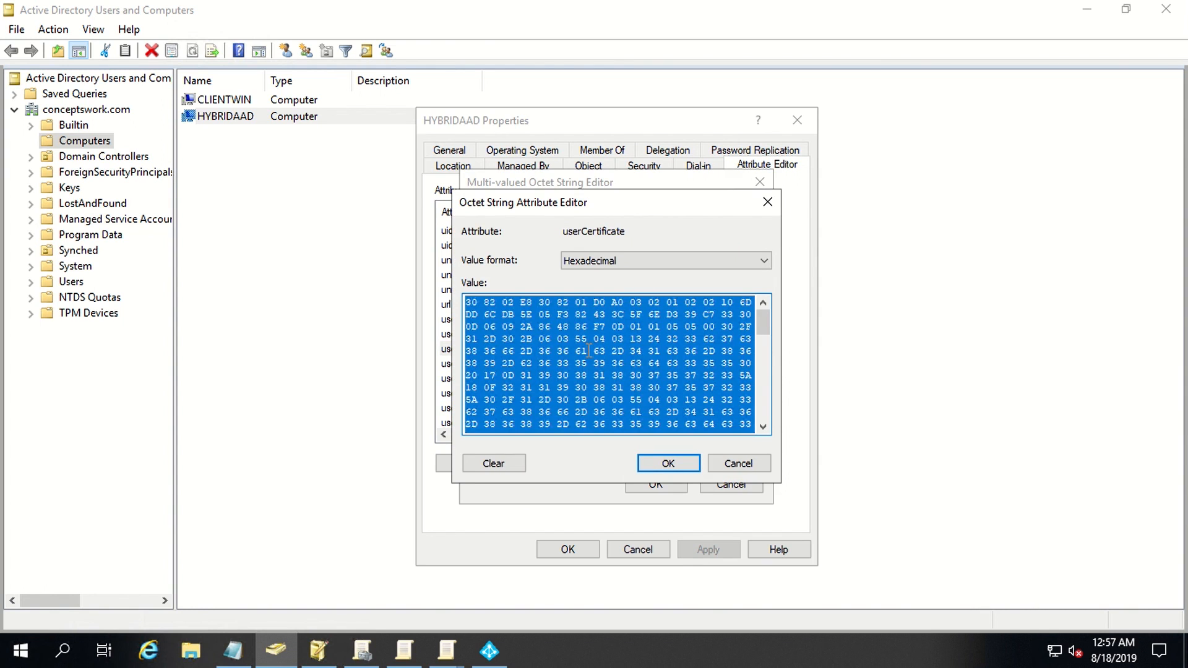
key("super+r")
type("notepad")
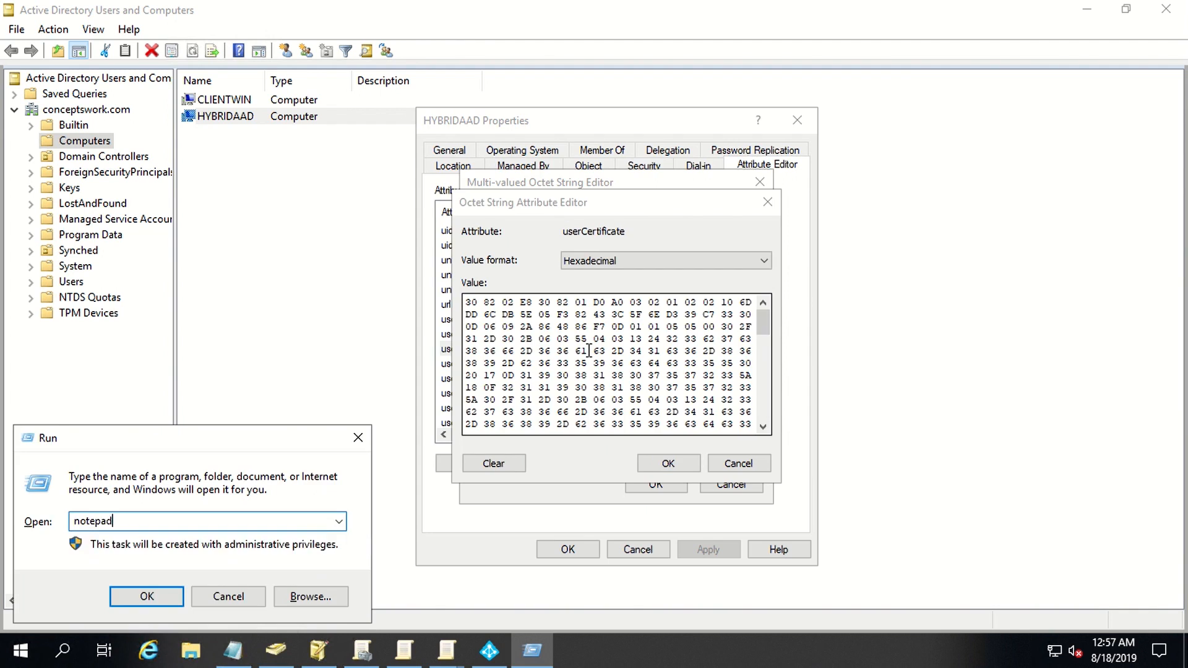
key("Return")
key("ctrl+v")
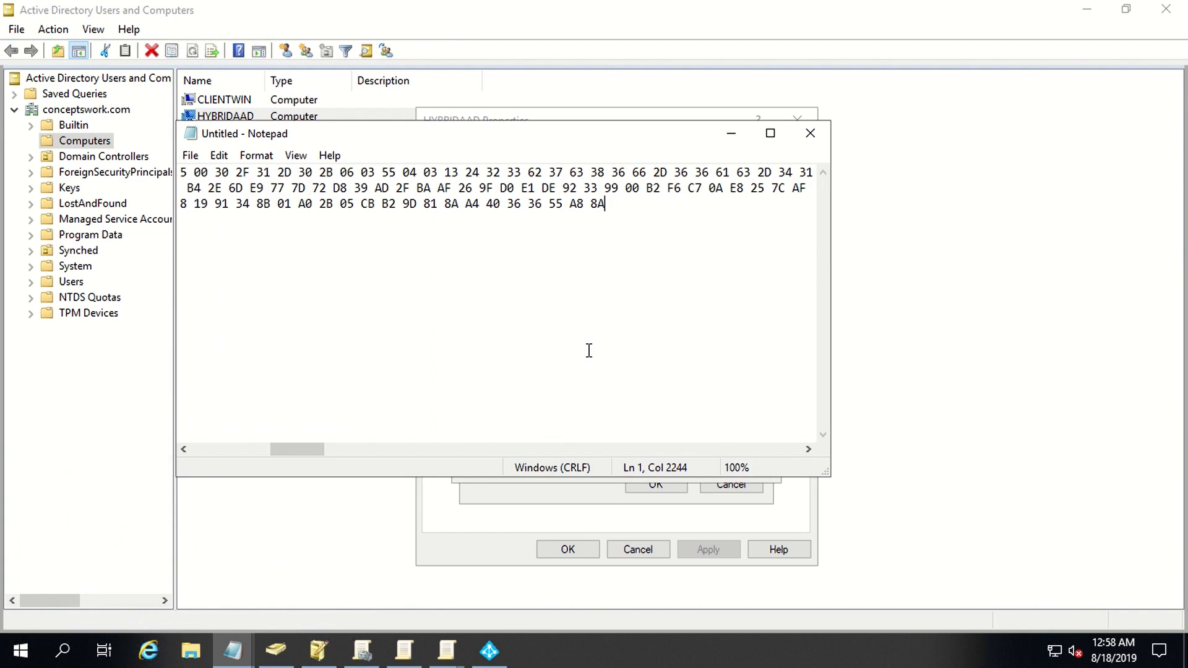
Step: Save the Notepad document as file.hex on Local Disk (C:), using the All Files type
left_click(190, 155)
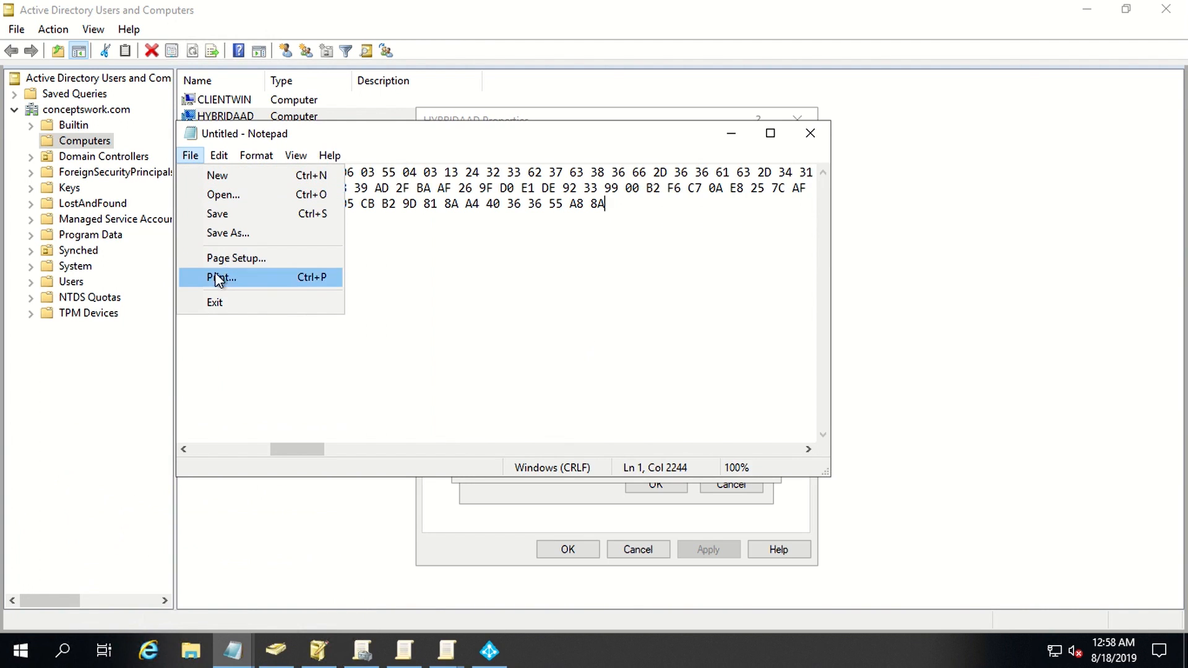
left_click(226, 235)
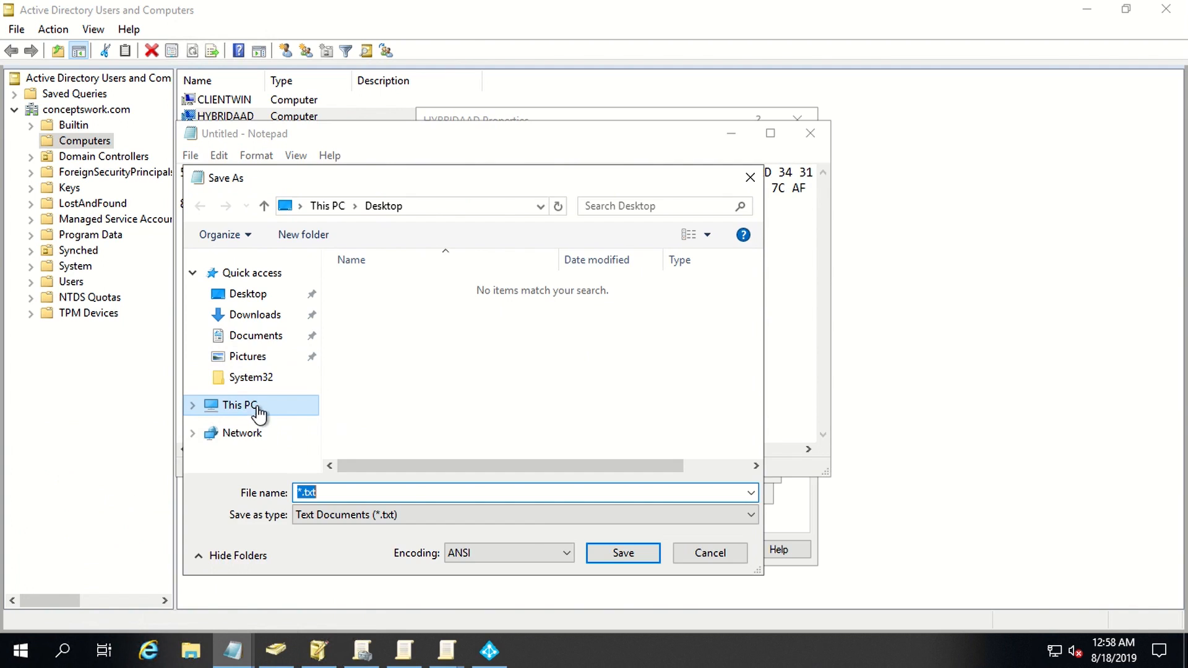
left_click(255, 408)
left_click(401, 511)
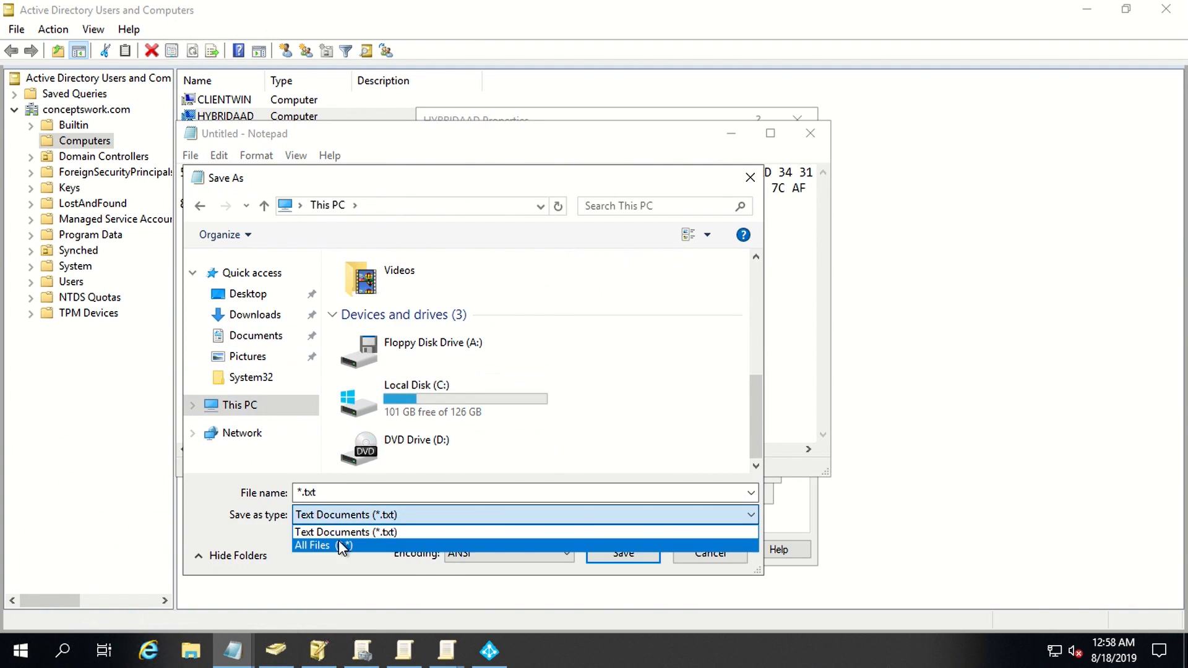
left_click(339, 541)
scroll(446, 406, "down", 5)
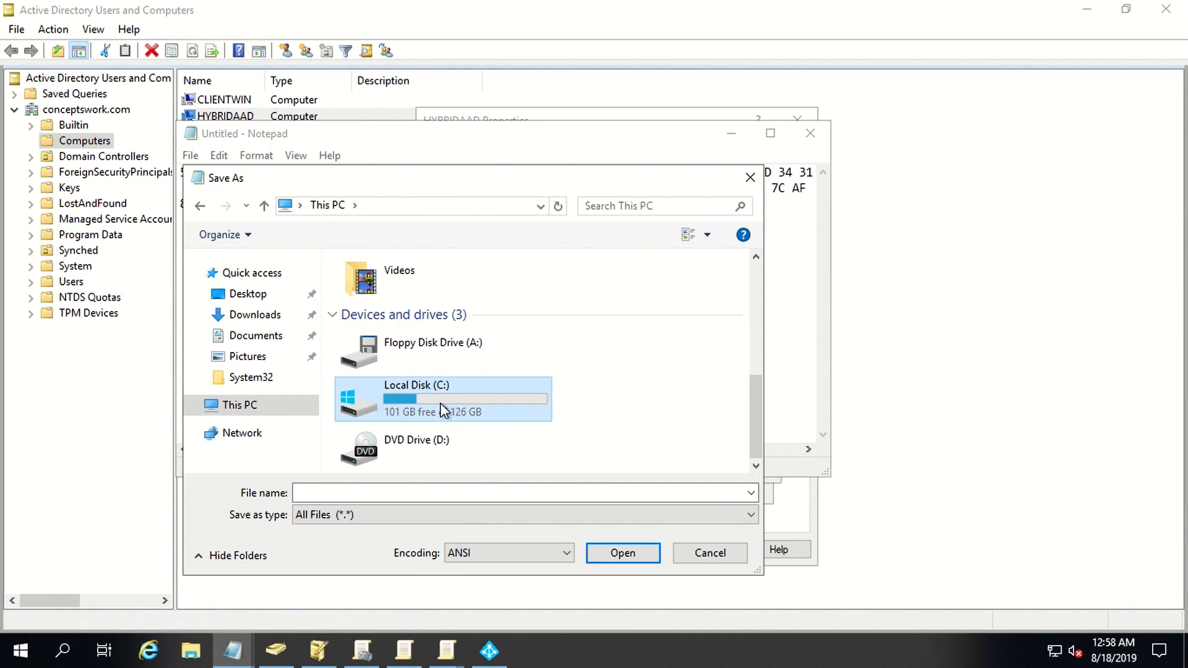
double_click(472, 402)
left_click(396, 493)
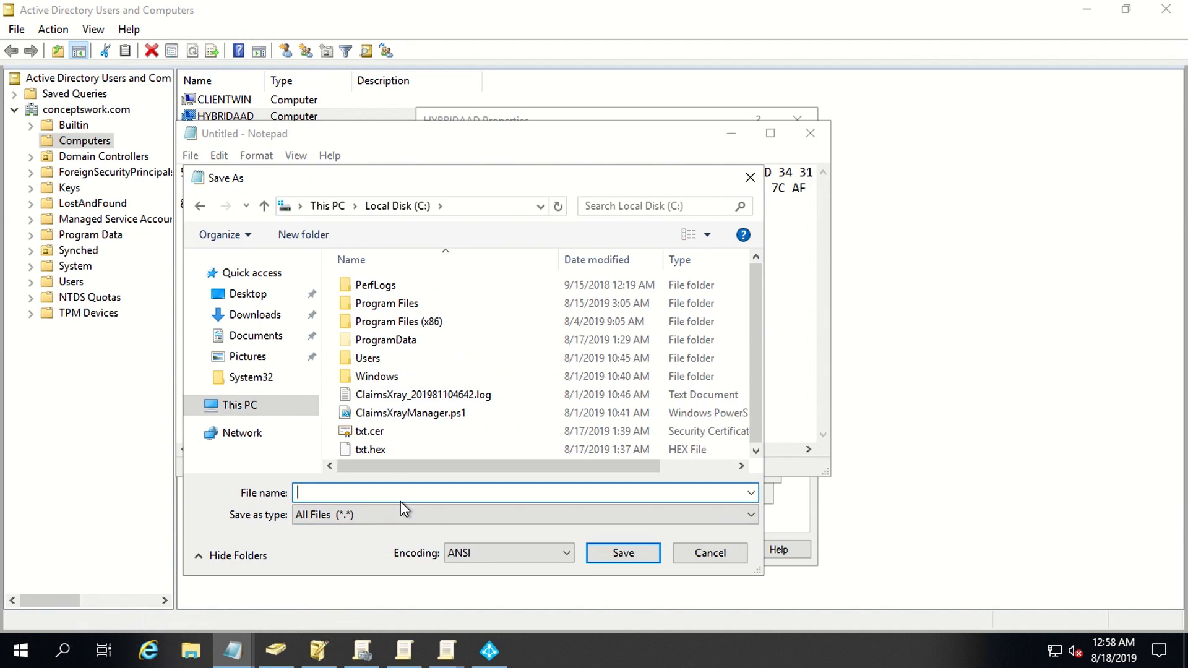
type("file.hex")
key("Return")
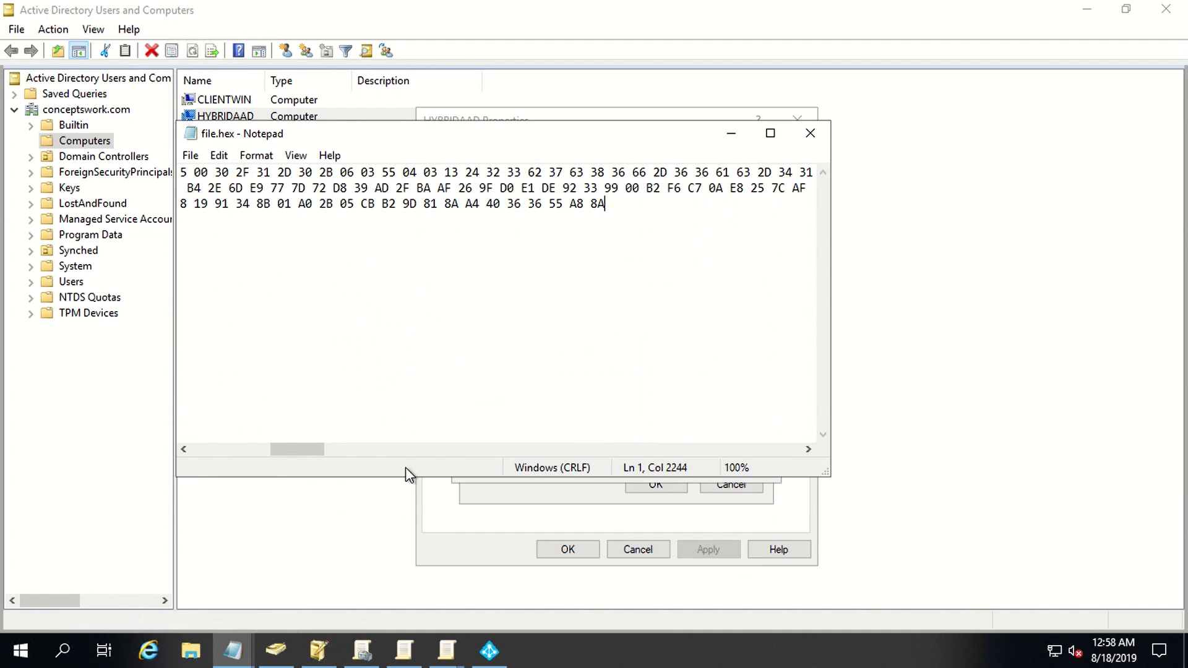
Step: Switch to File Explorer and locate the saved file.hex on Local Disk (C:)
left_click(201, 659)
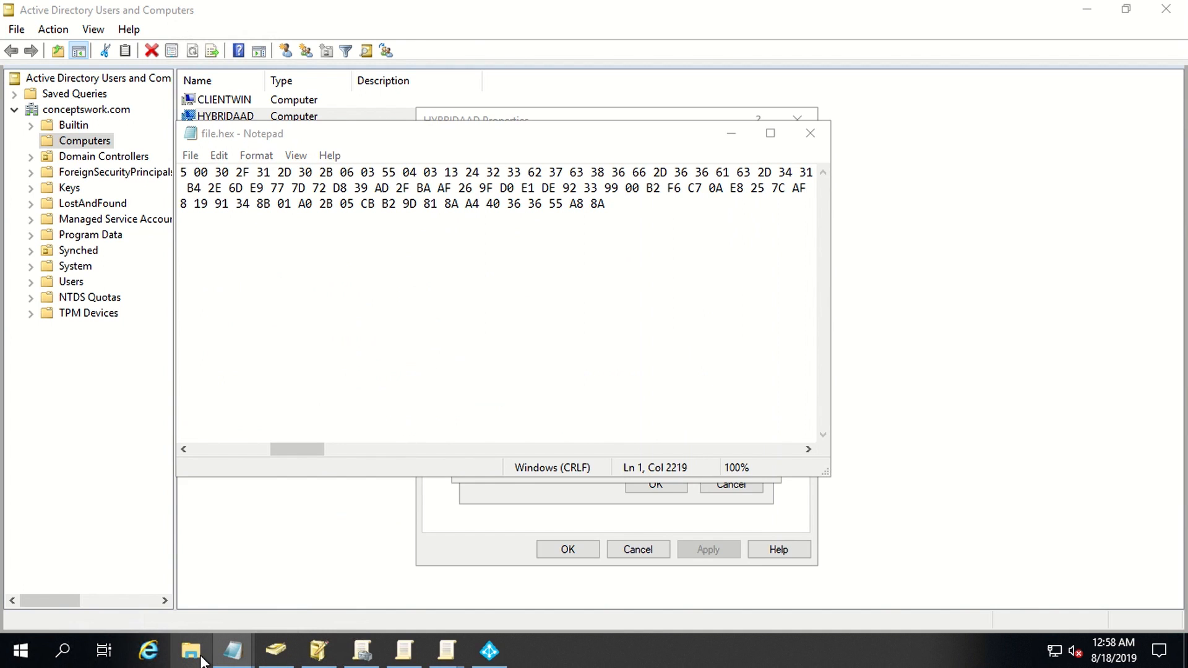
double_click(343, 135)
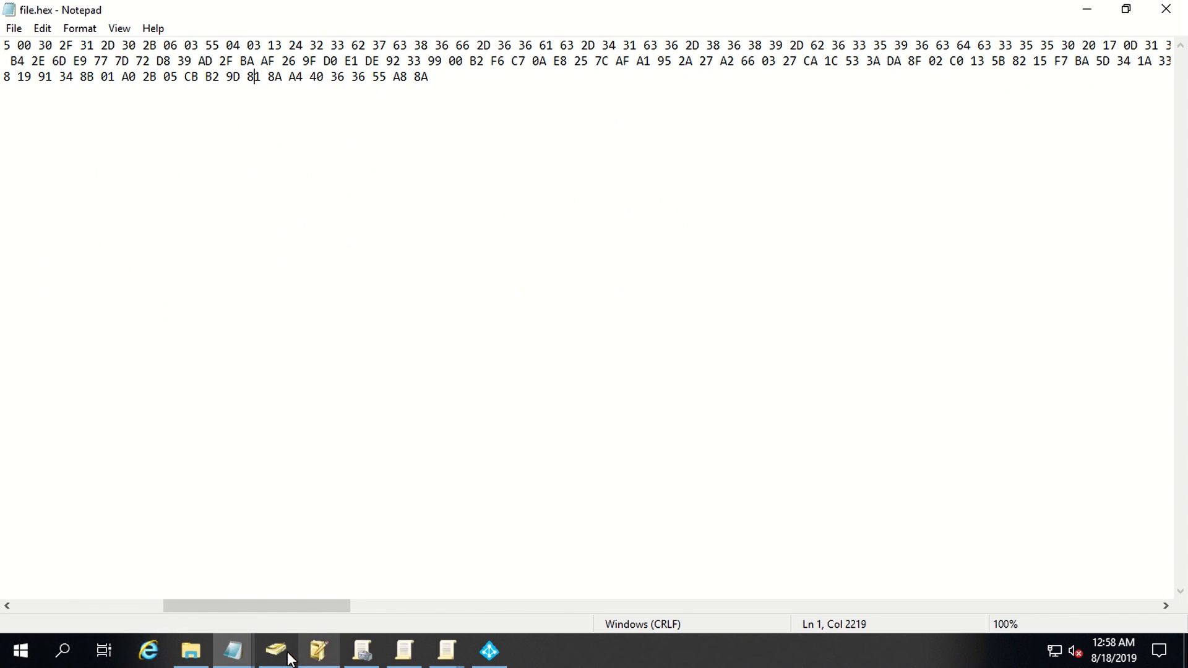
left_click(176, 659)
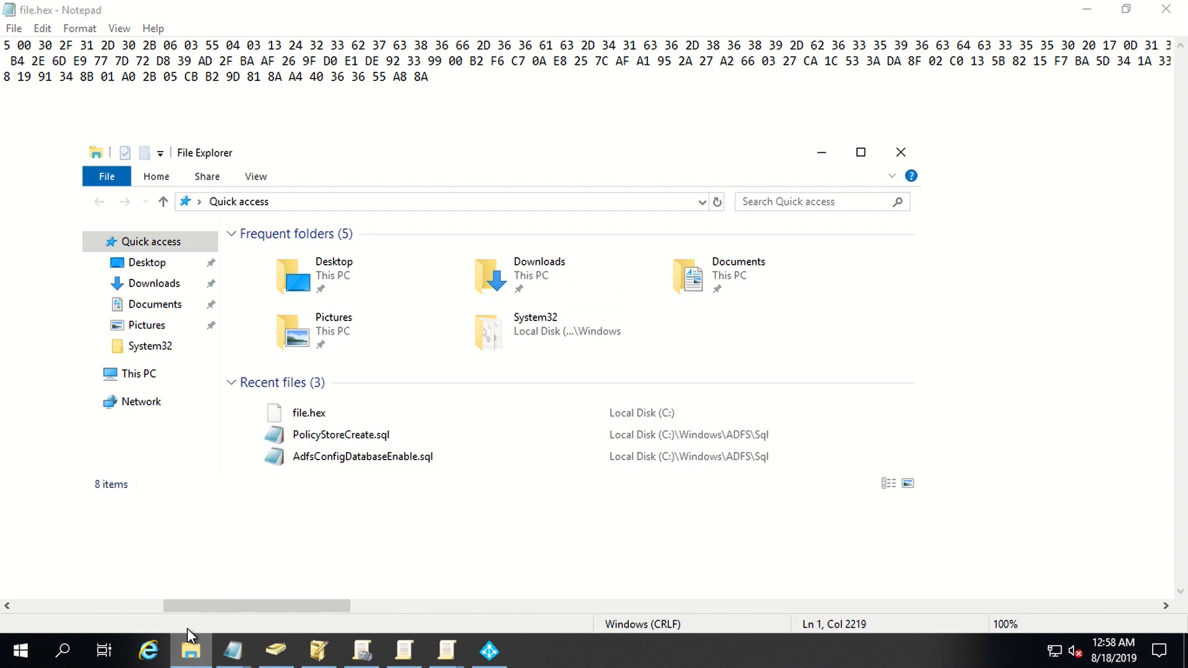
double_click(310, 159)
left_click(55, 228)
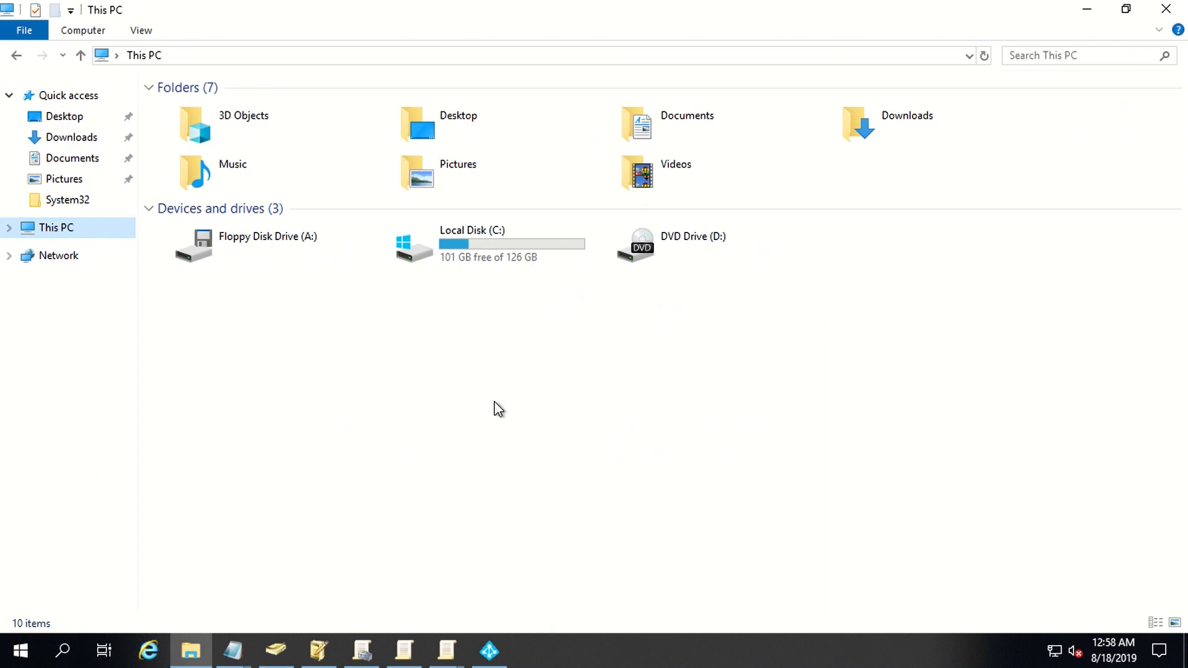
double_click(439, 266)
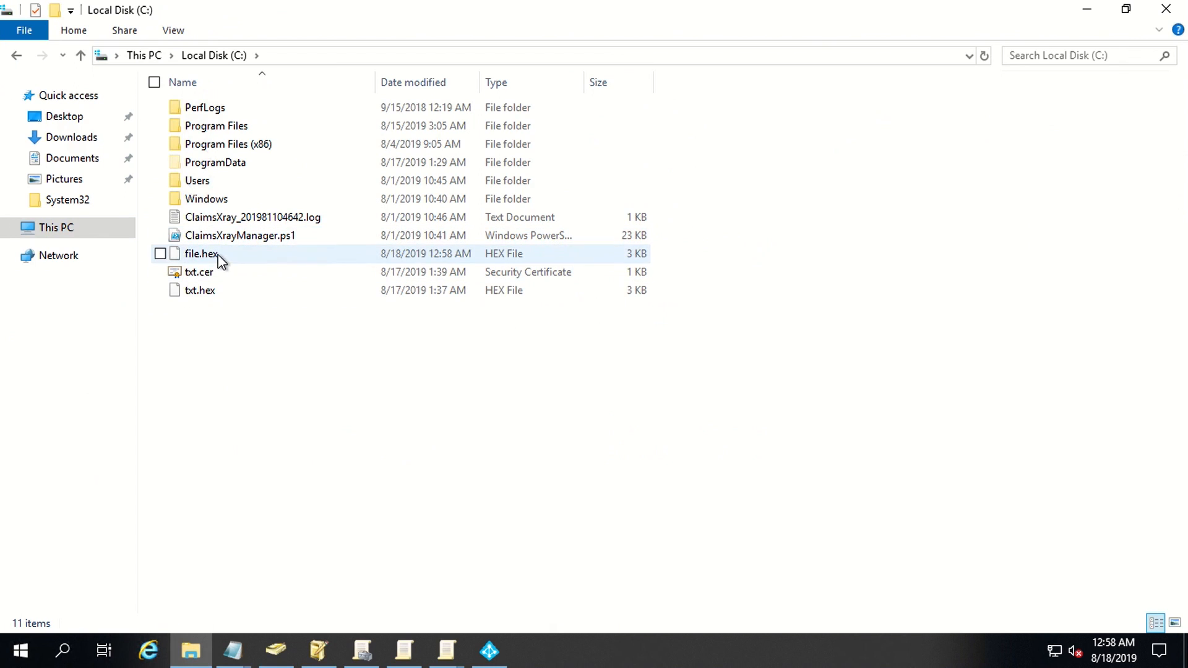
left_click(220, 255)
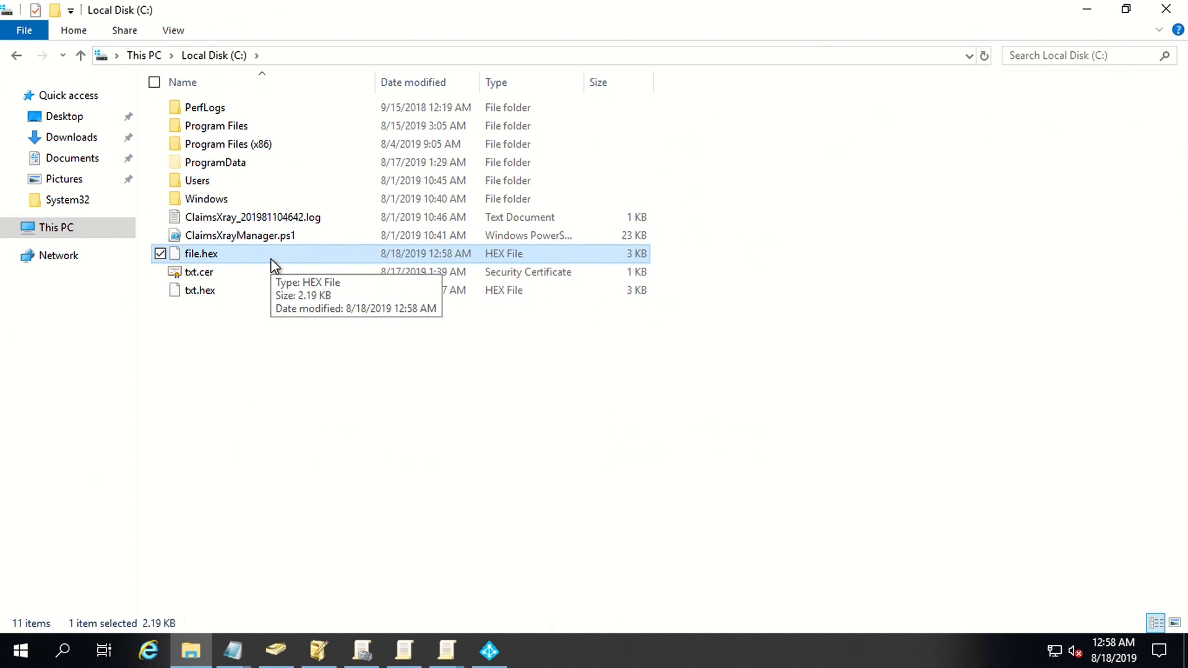
Step: Review the certutil -decodehex command syntax in the other Notepad document
left_click(230, 662)
left_click(165, 588)
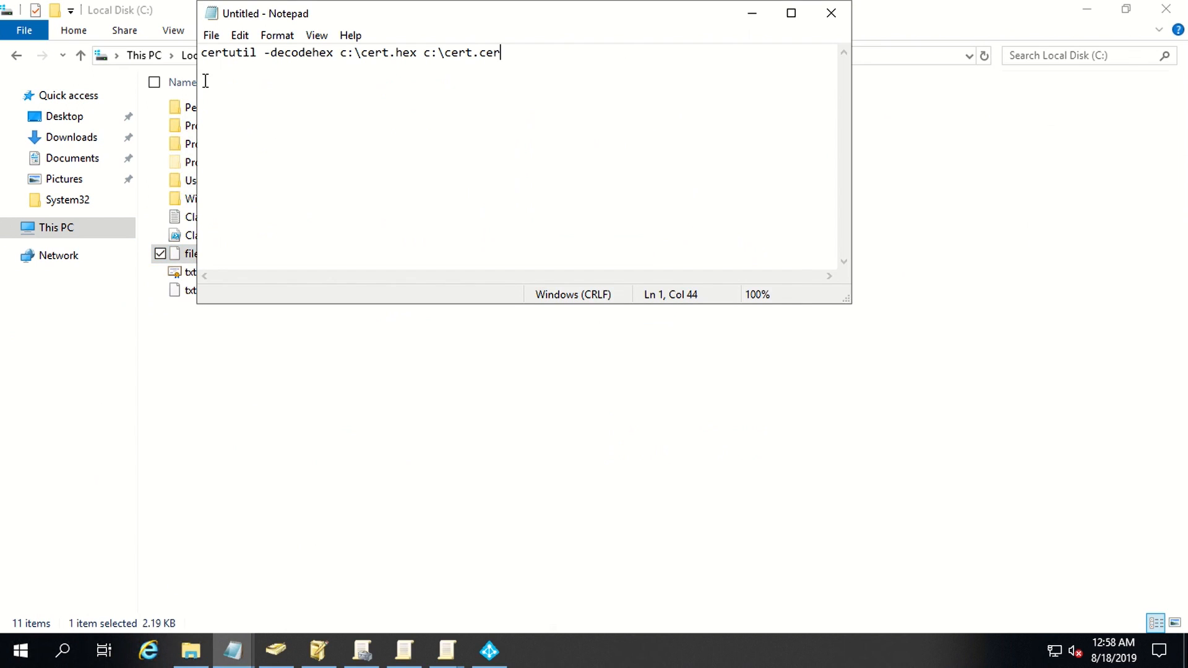
left_click_drag(202, 52, 335, 54)
key("shift+Left")
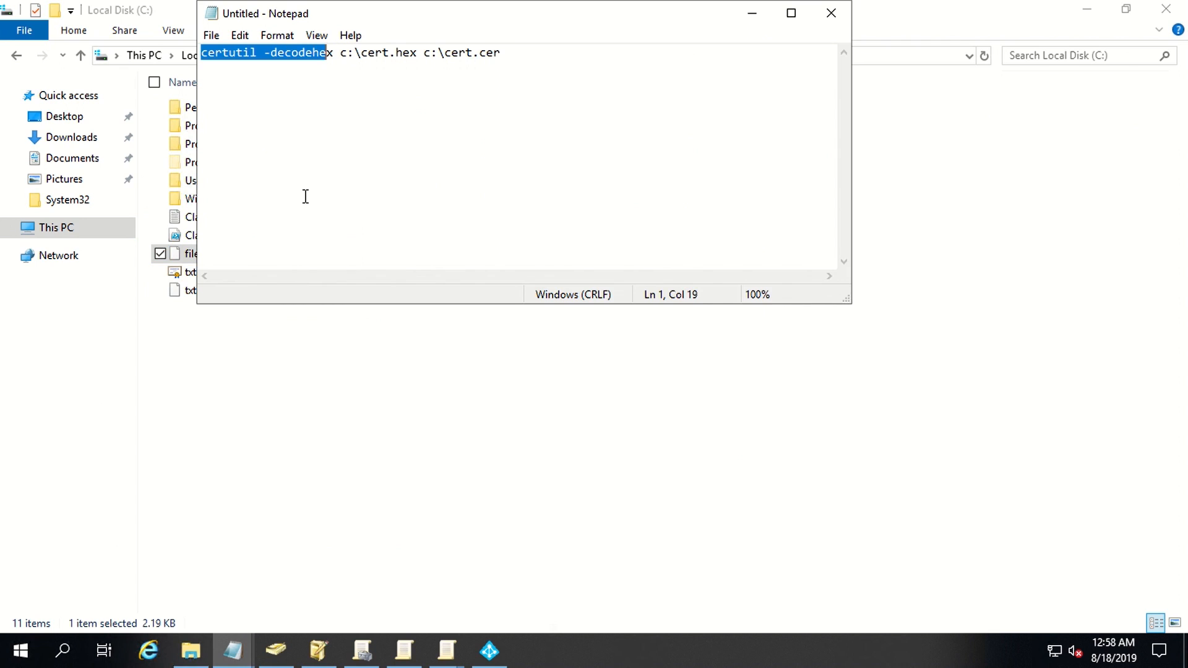
key("shift+Right")
left_click(751, 13)
Step: In a Command Prompt at the root of C:, run certutil -decodehex file.hex certi.cert
key("super")
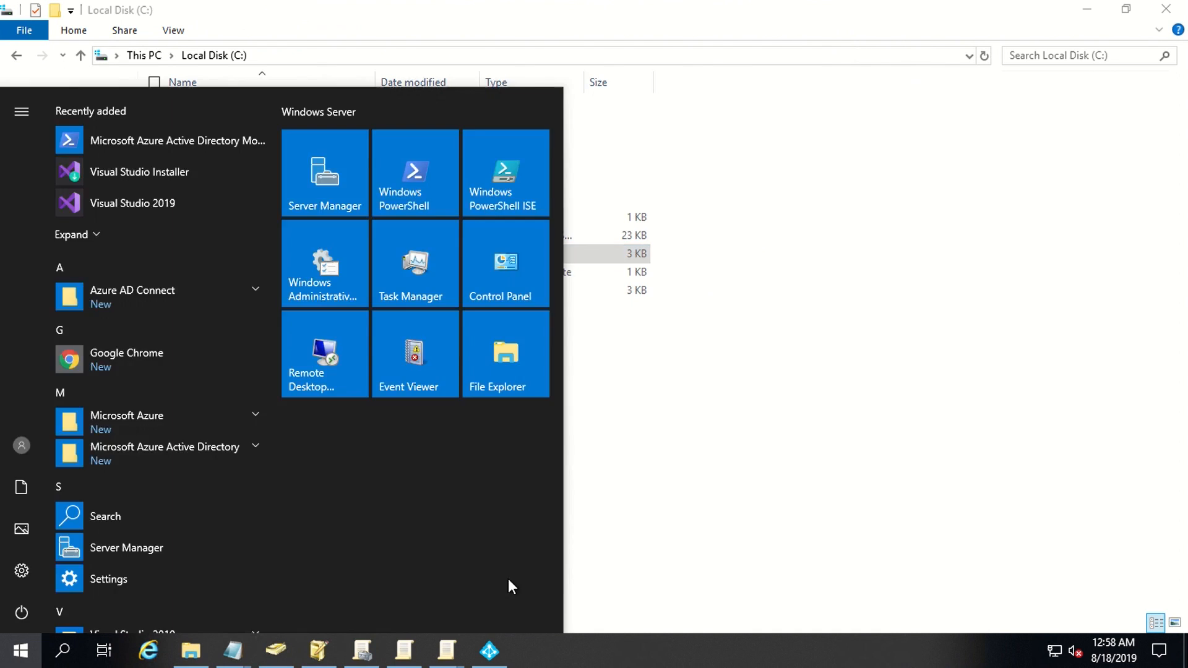
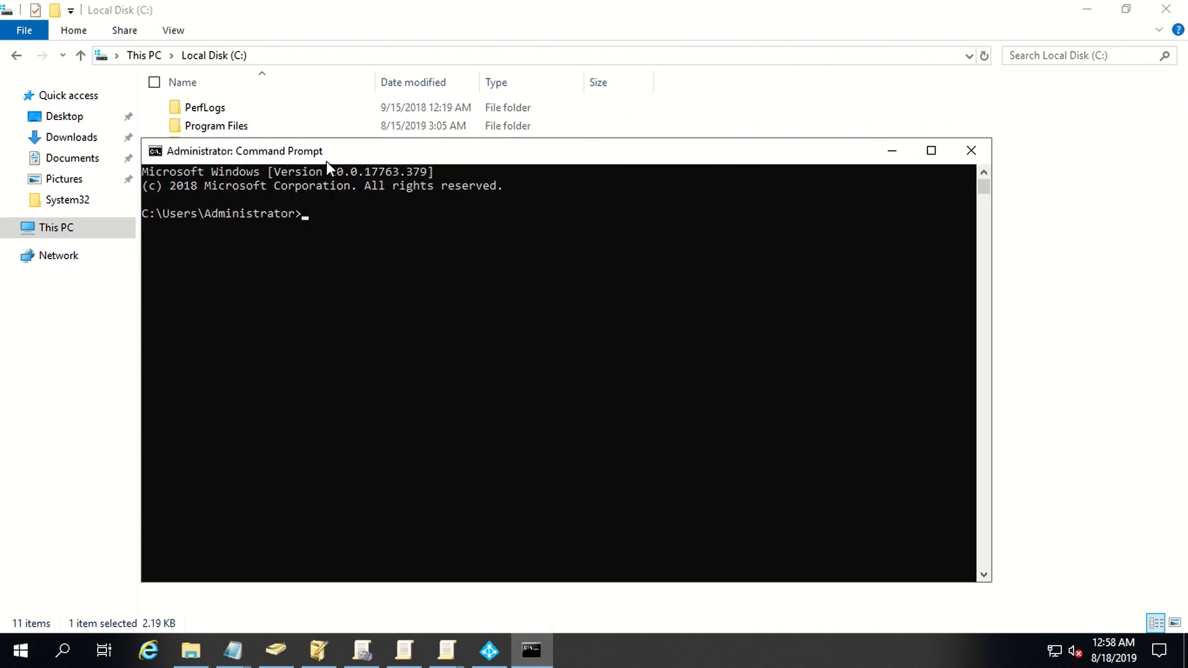
type("cd \\")
key("Return")
key("Return")
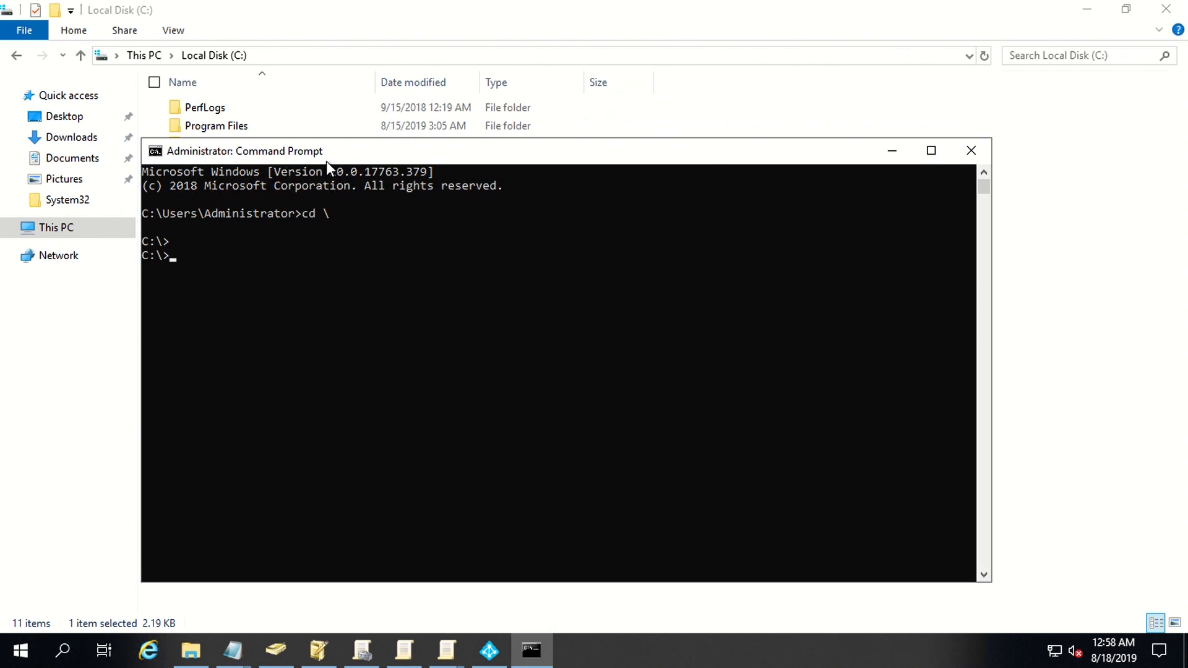
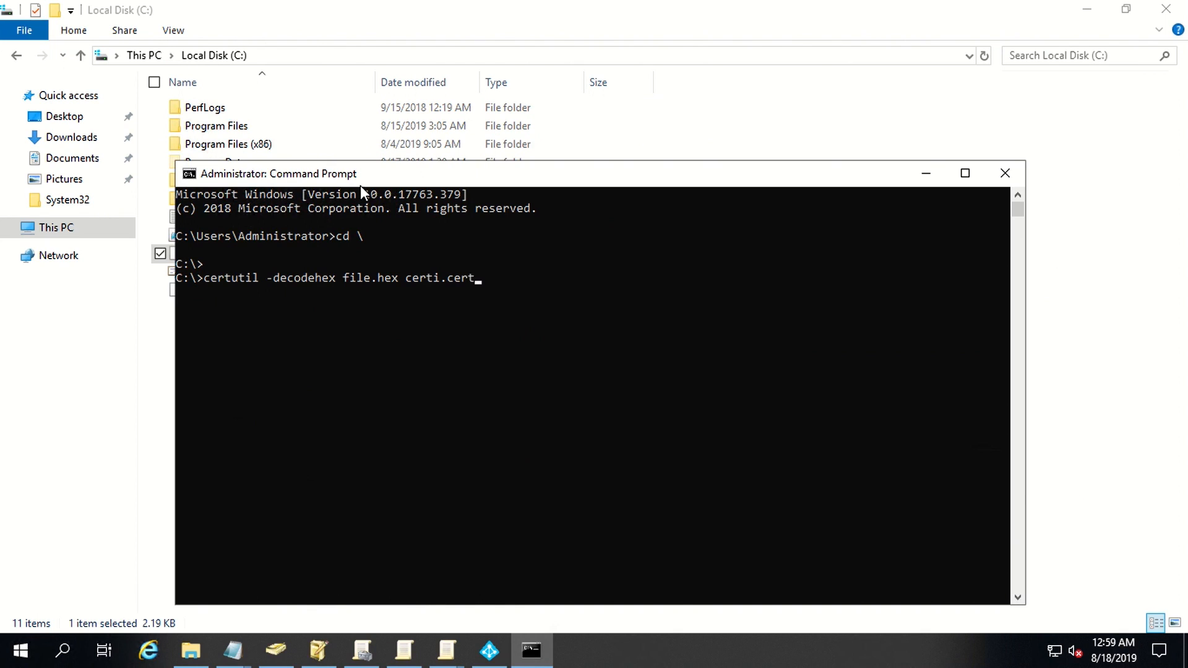
key("Return")
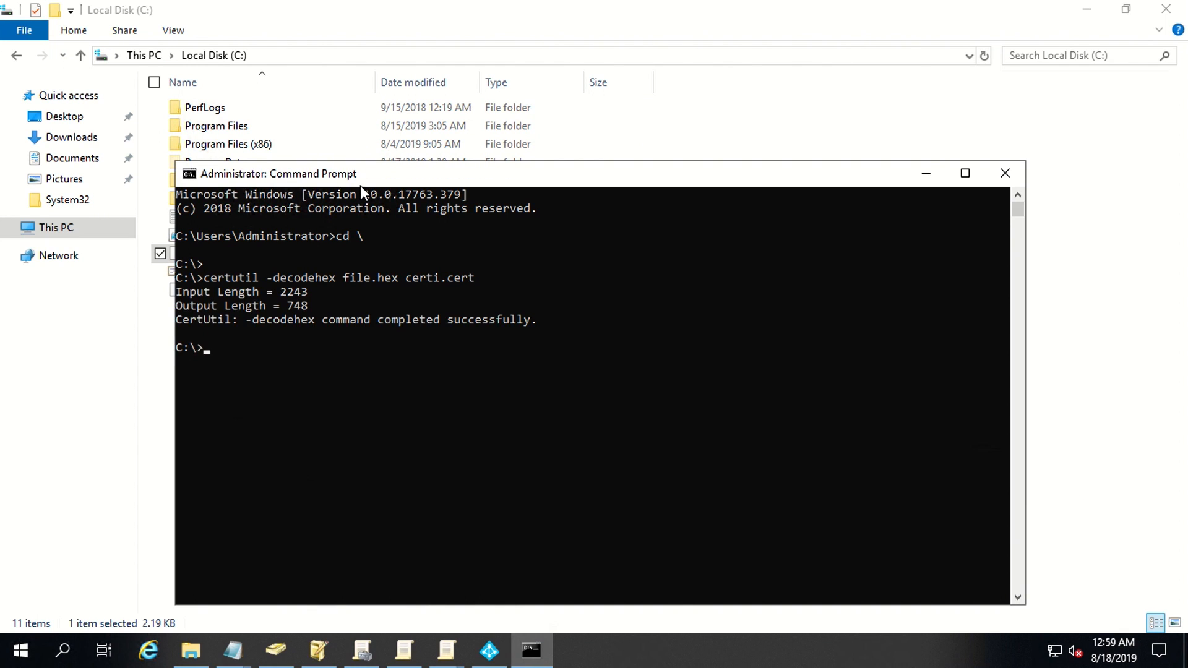
Step: Refresh the Local Disk (C:) folder in File Explorer to check the decoded certi.cert file
left_click(103, 344)
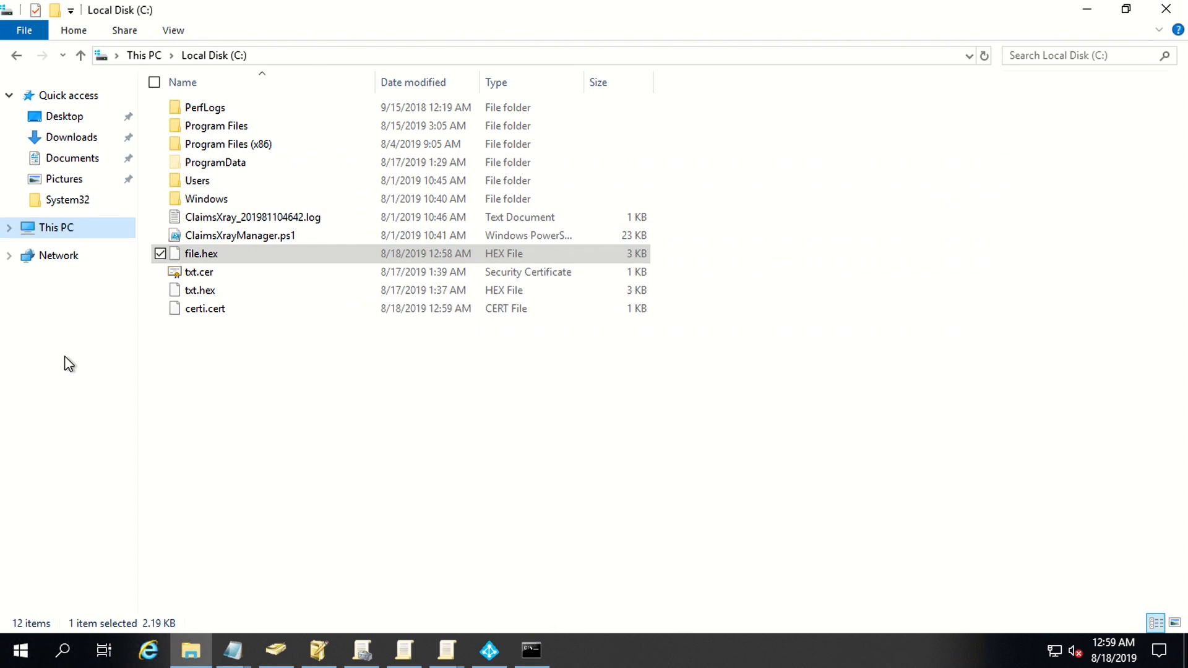
left_click(547, 448)
right_click(414, 407)
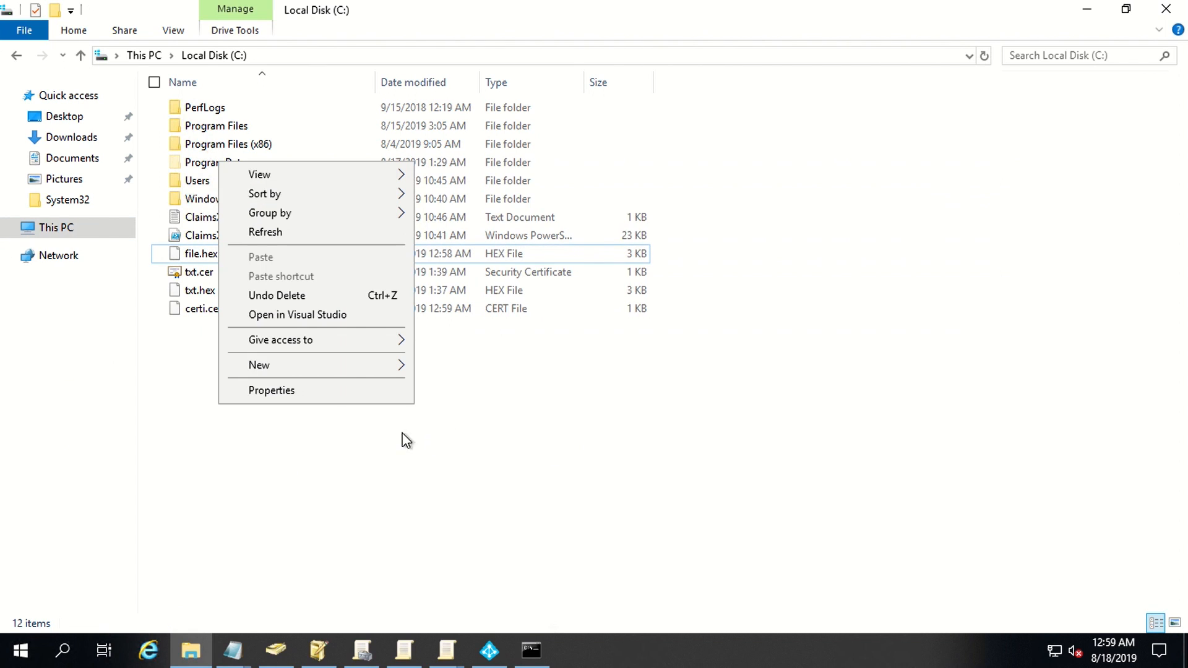
left_click(299, 234)
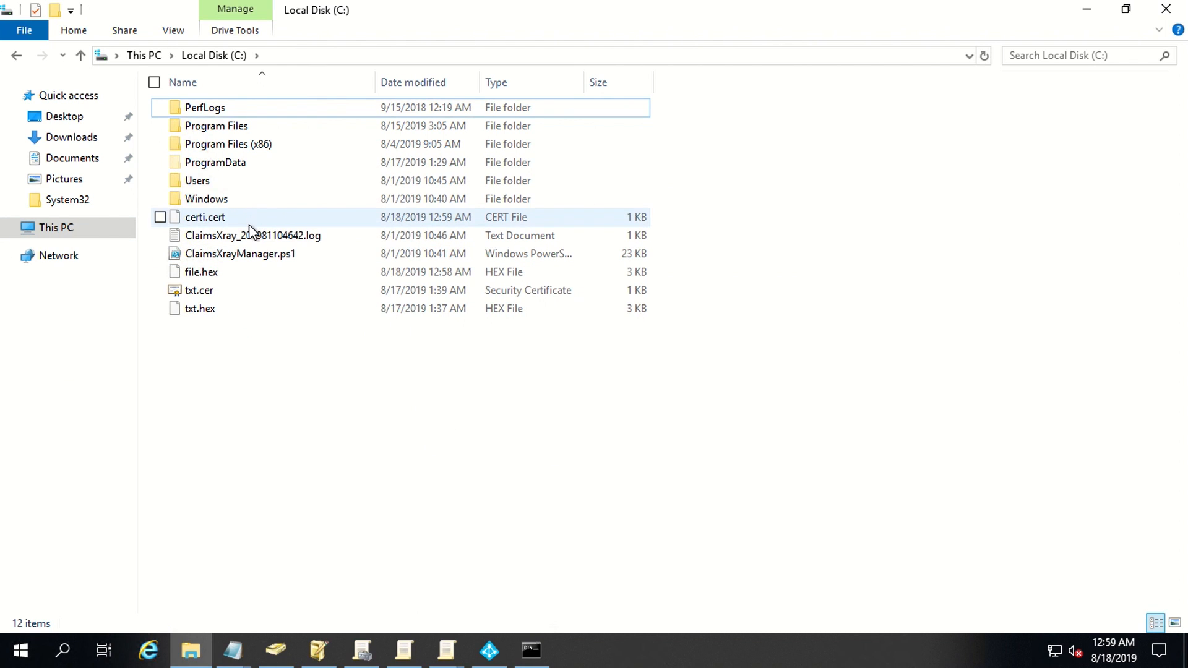
Step: Rerun the certutil decode of file.hex in Command Prompt with certi.cer as the output file
key("alt+Tab")
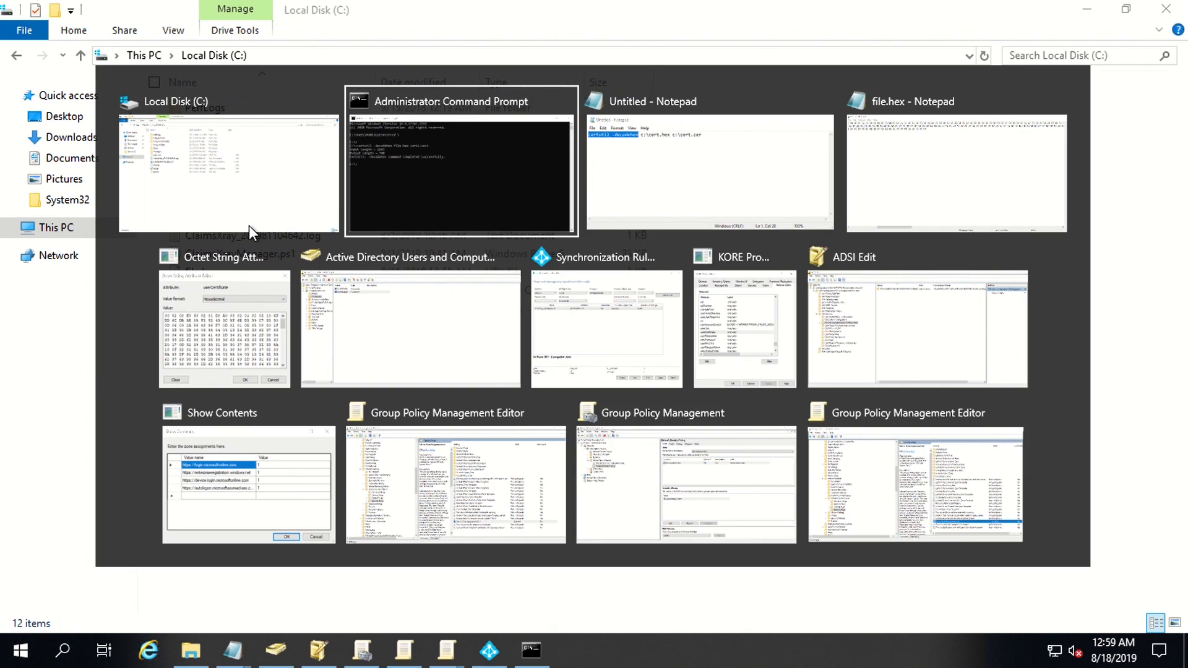
key("Up")
key("BackSpace")
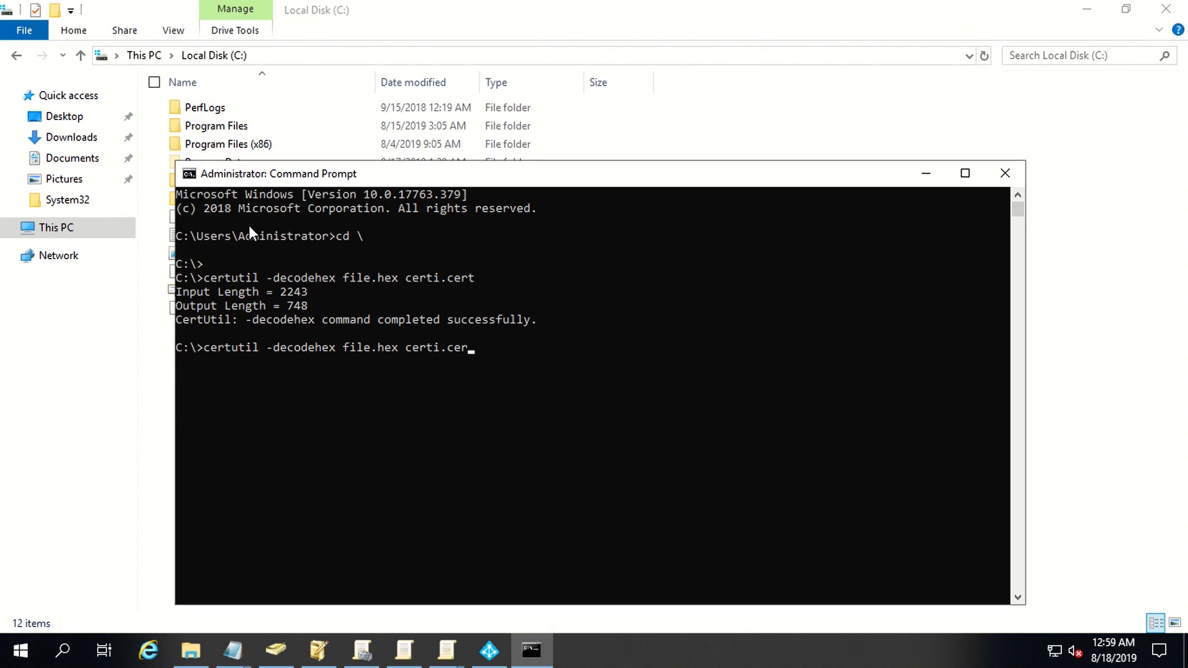
key("Return")
Step: Open certi.cer from File Explorer and compare its Issued to and Issued by values with the HYBRIDAAD computer in Active Directory Users and Computers
left_click(24, 413)
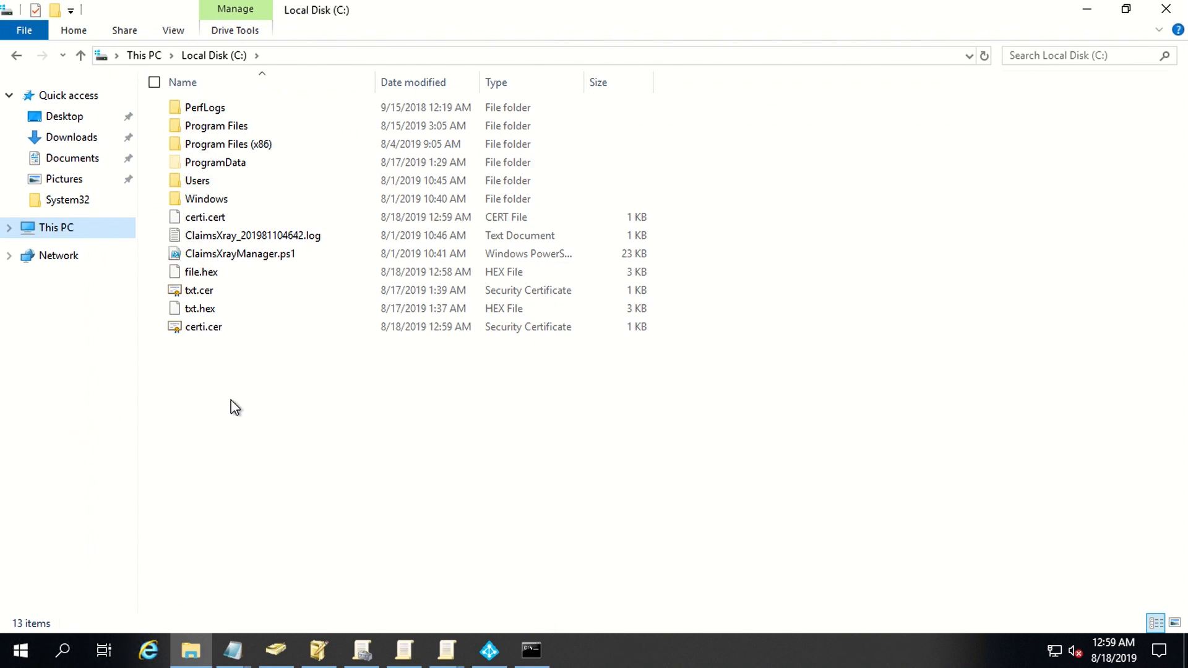
double_click(202, 329)
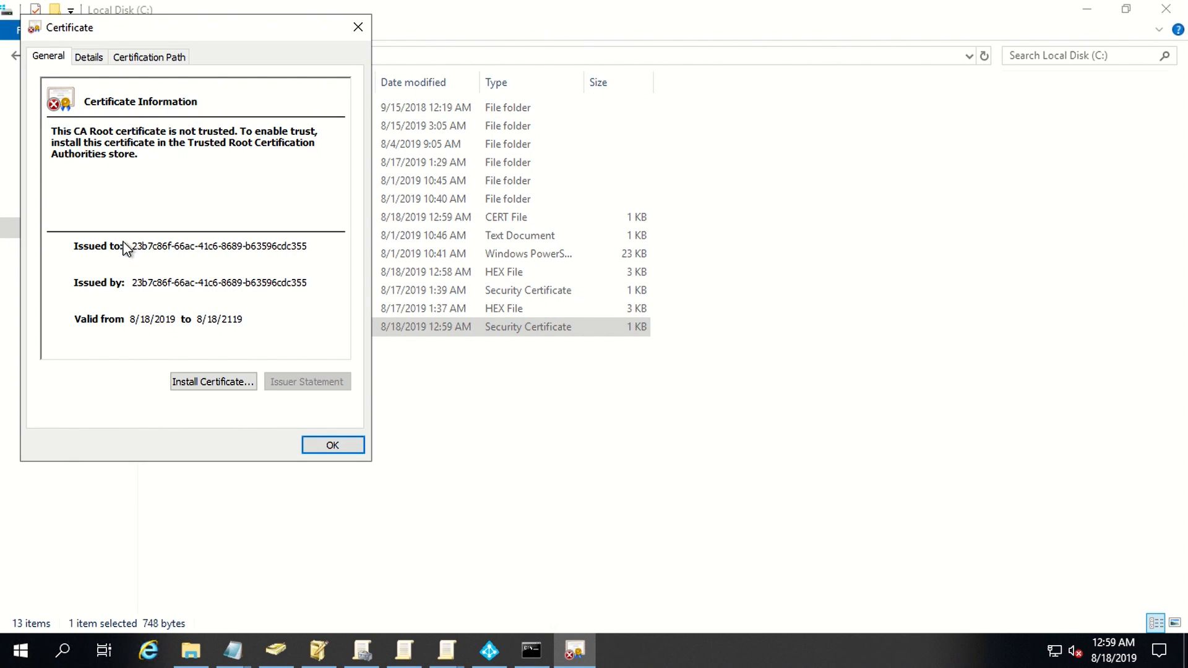
key("shift+Tab")
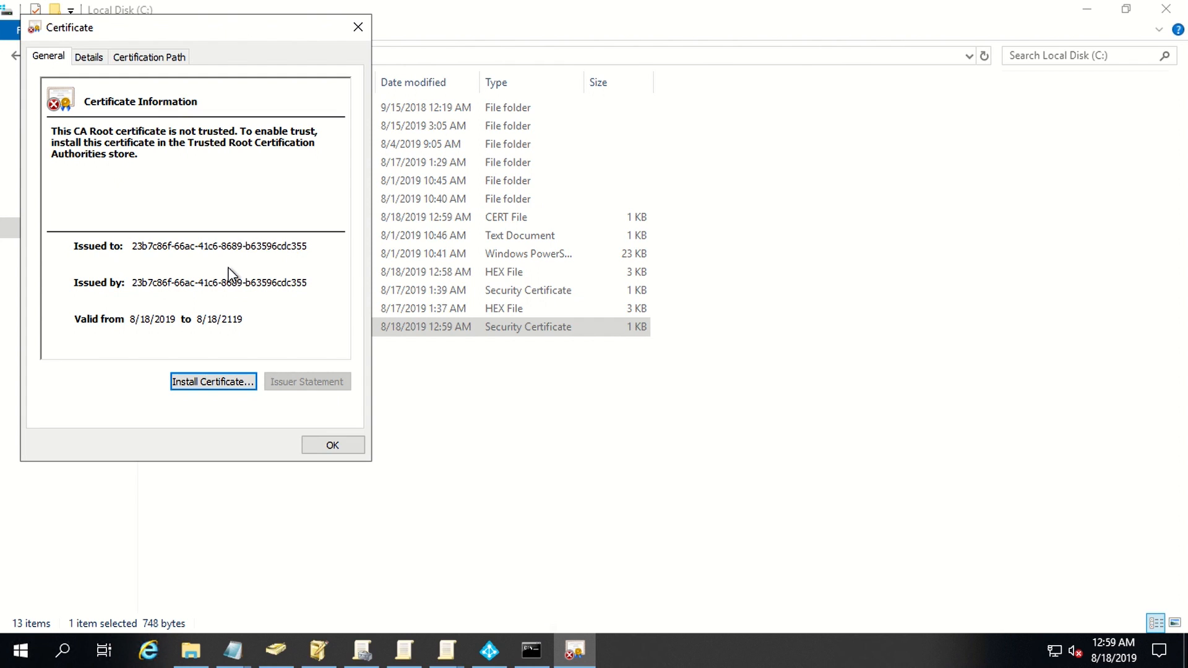
left_click(276, 650)
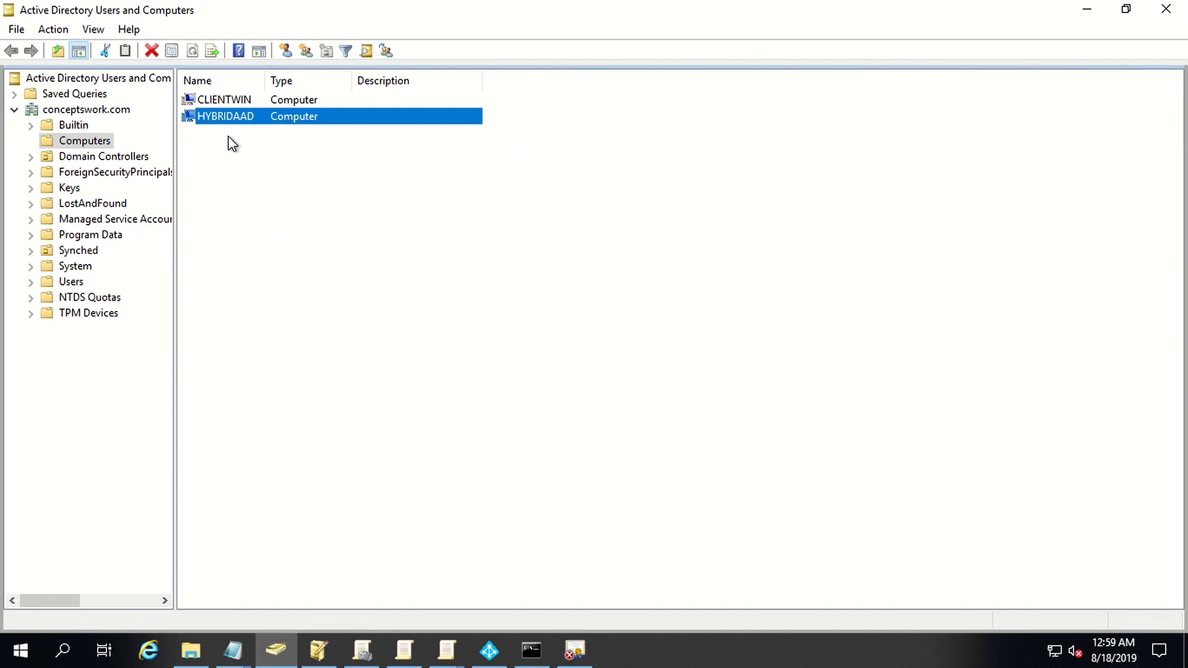
left_click(1086, 8)
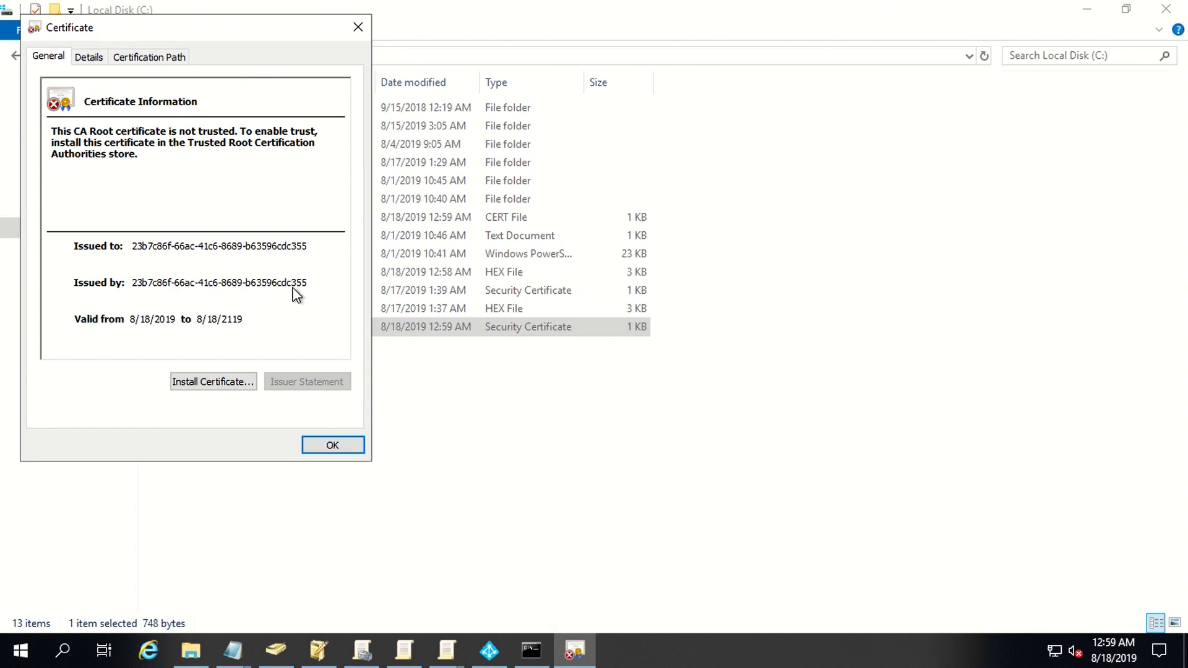
Step: Open Windows PowerShell on the server
left_click(11, 660)
type("powershe")
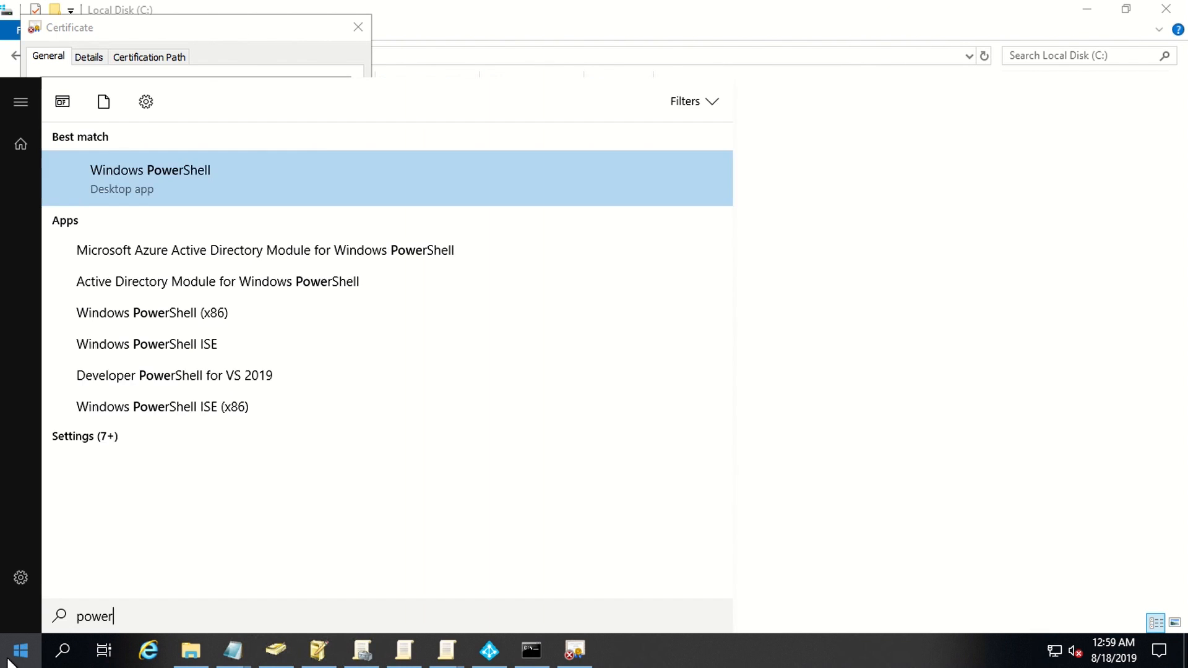
left_click(244, 186)
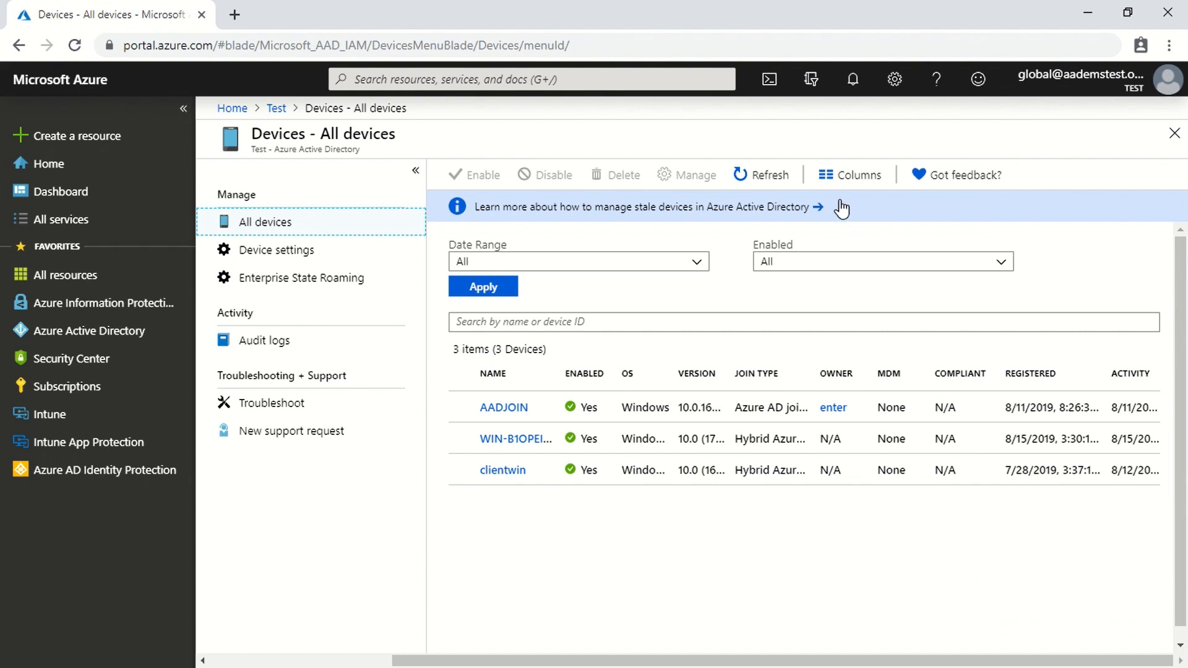
Step: Refresh the All devices list in the Azure portal to check for the HYBRIDAAD device
left_click(752, 176)
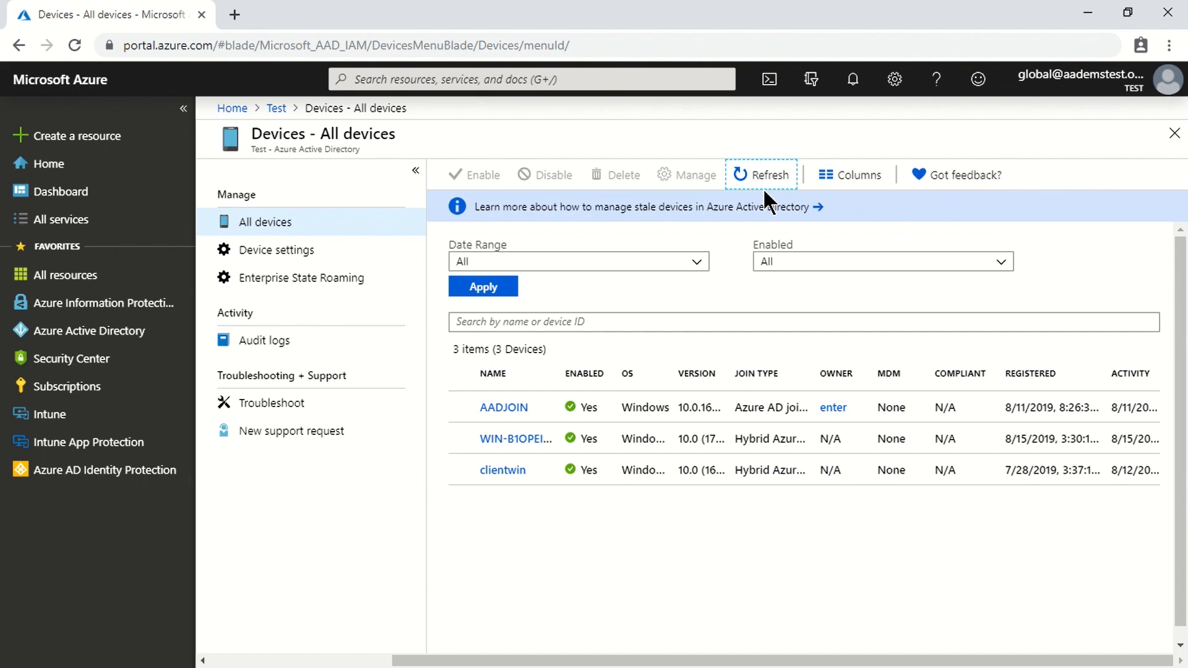
left_click(751, 179)
Step: Run Start-ADSyncSyncCycle in Windows PowerShell on the server to start a synchronization cycle
key("alt+Tab")
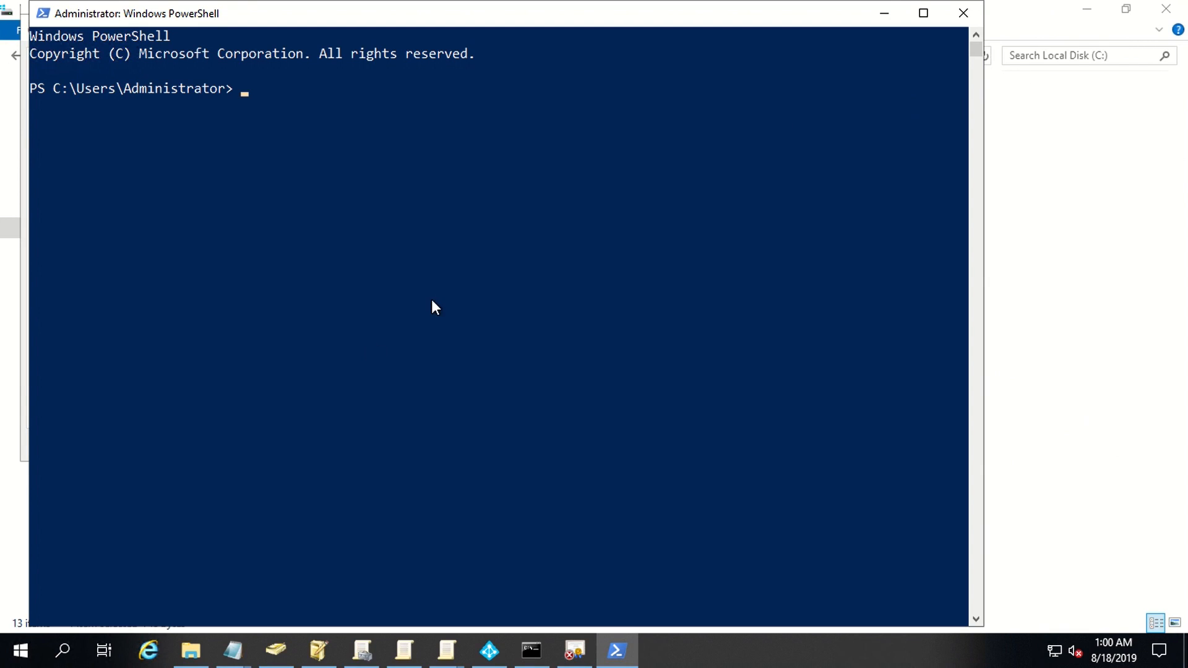
left_click(438, 297)
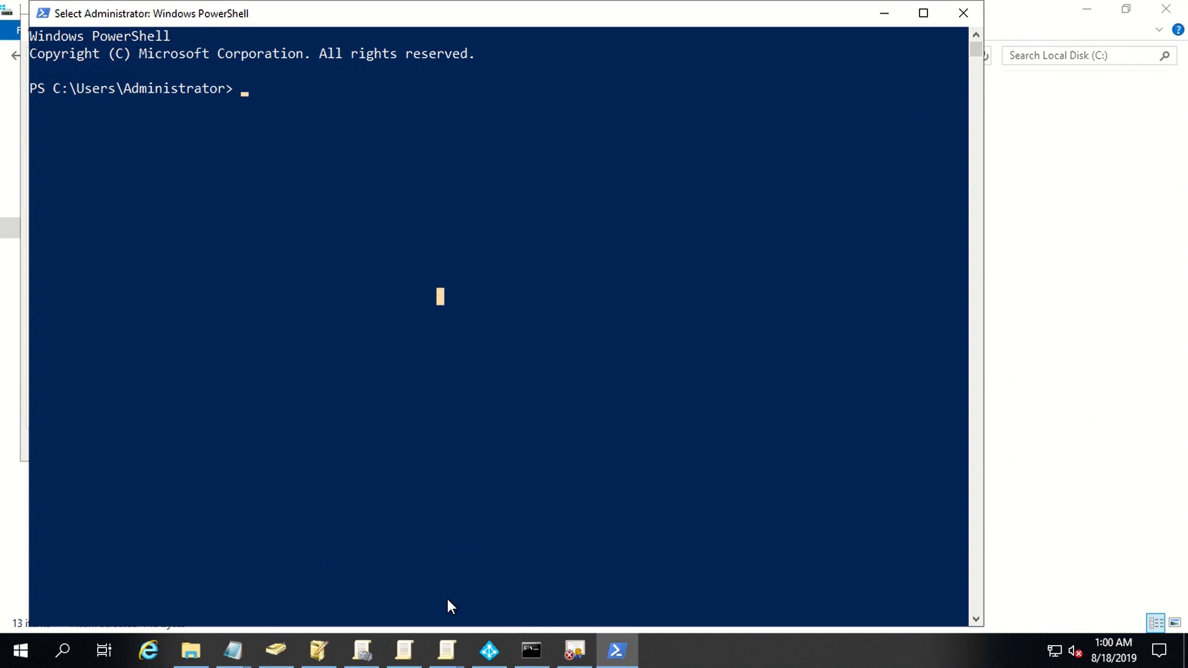
type("Start-Sync")
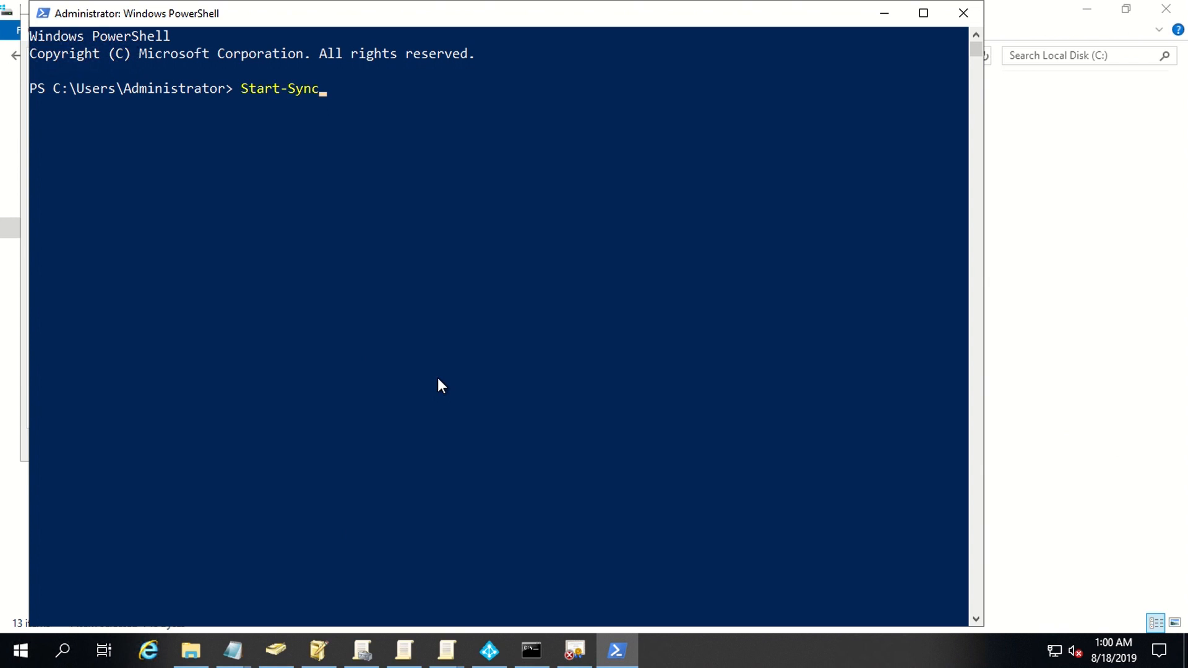
left_click_drag(612, 227, 620, 209)
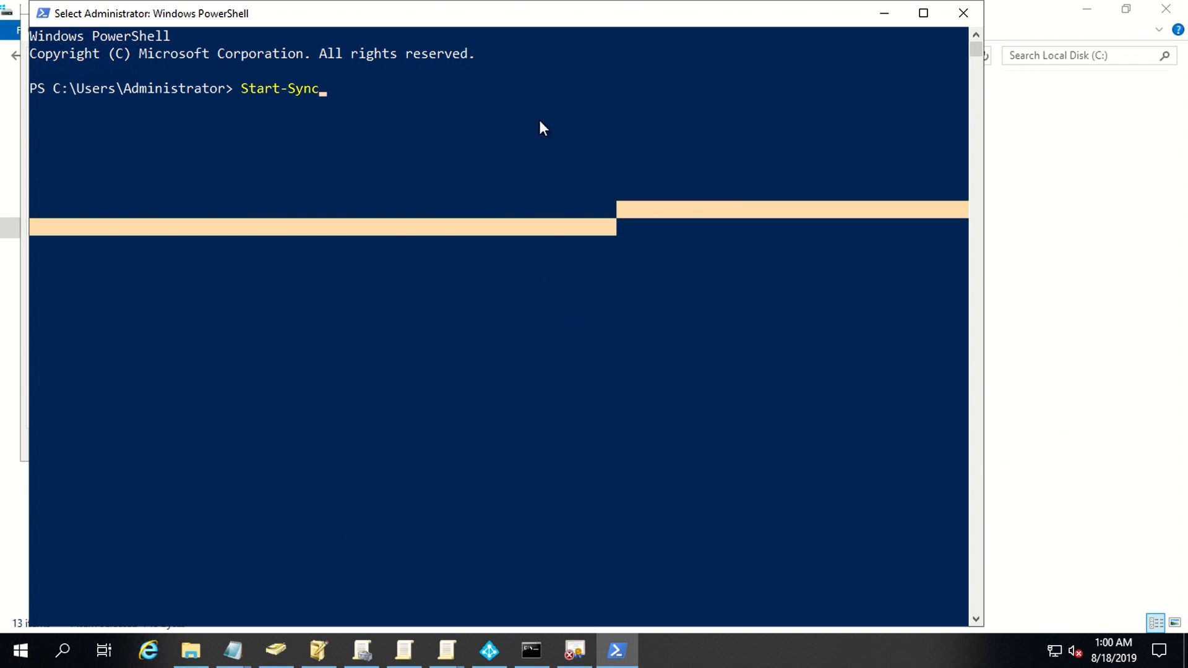
key("Escape")
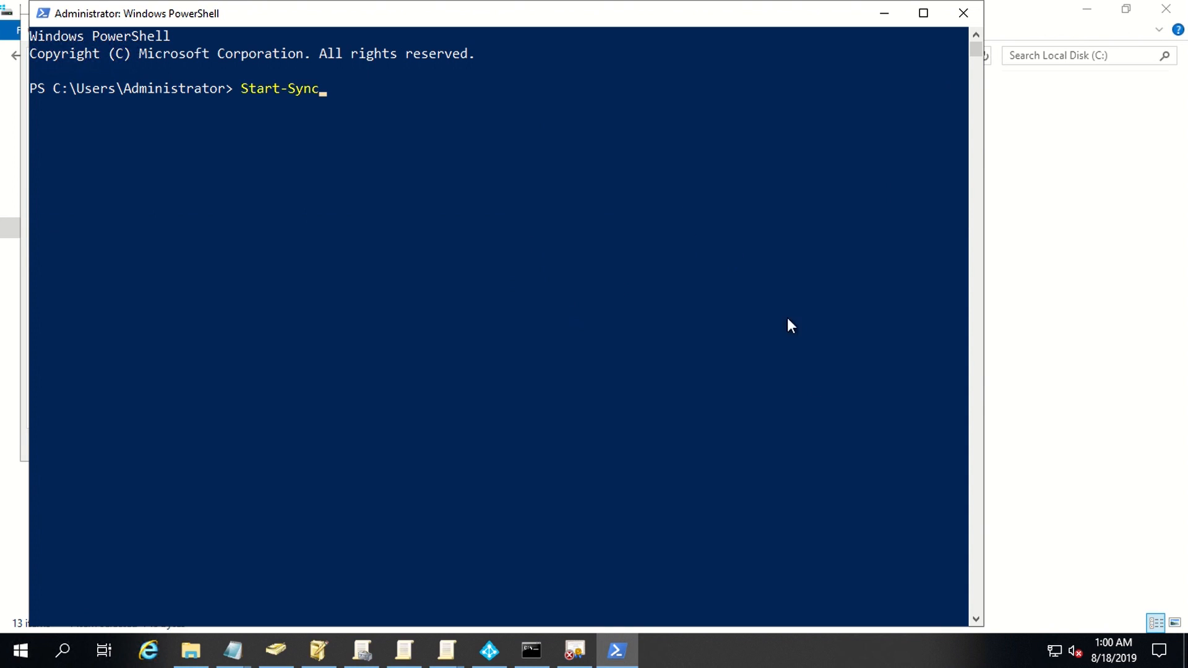
left_click(709, 266)
key("BackSpace")
key("BackSpace")
key("BackSpace")
key("BackSpace")
type("Adsyn")
key("Tab")
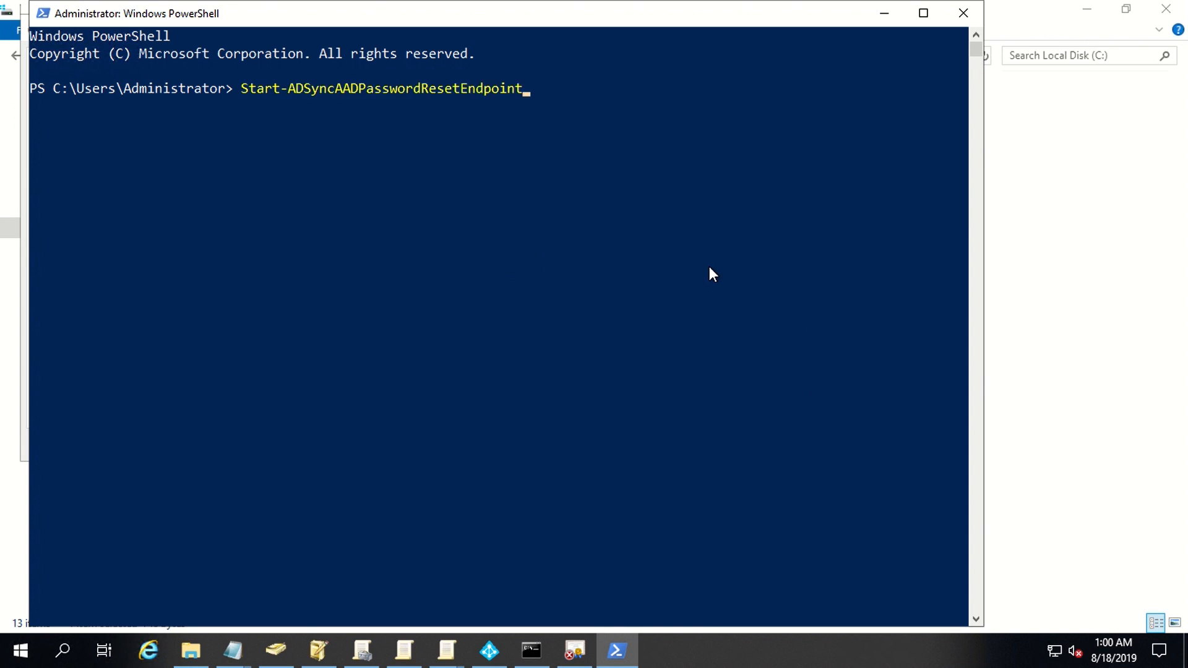
key("Tab")
key("Tab")
key("Return")
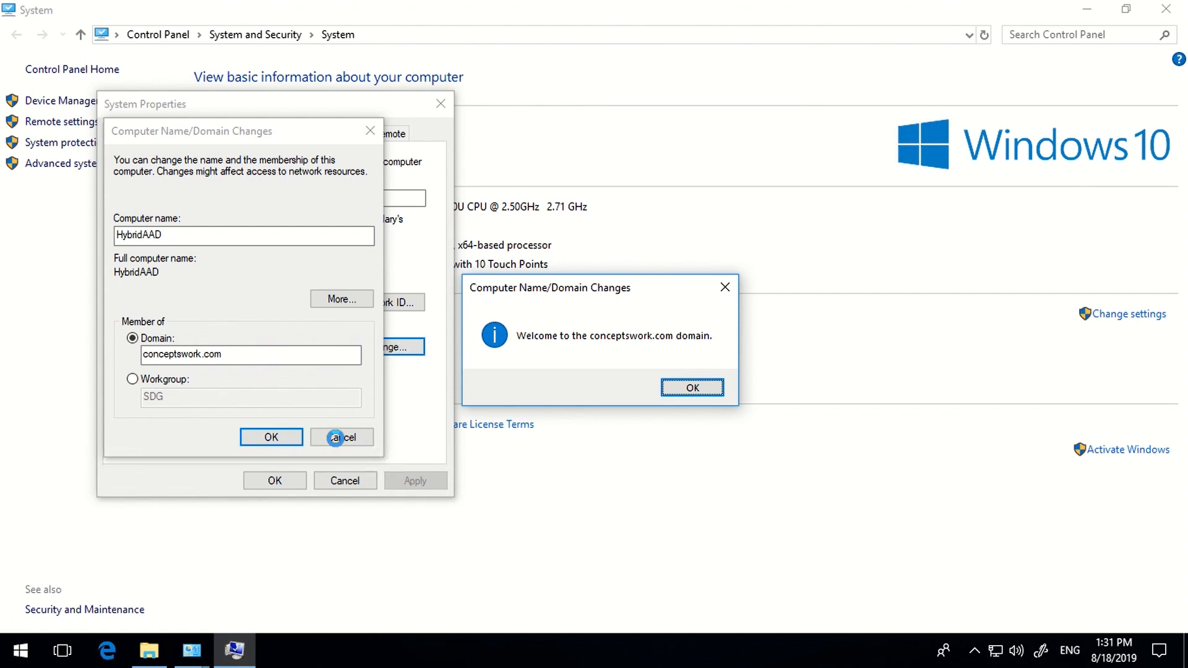
Step: Finish the Windows 10 client's join to the conceptswork.com domain without restarting immediately, and open the power options
left_click(696, 390)
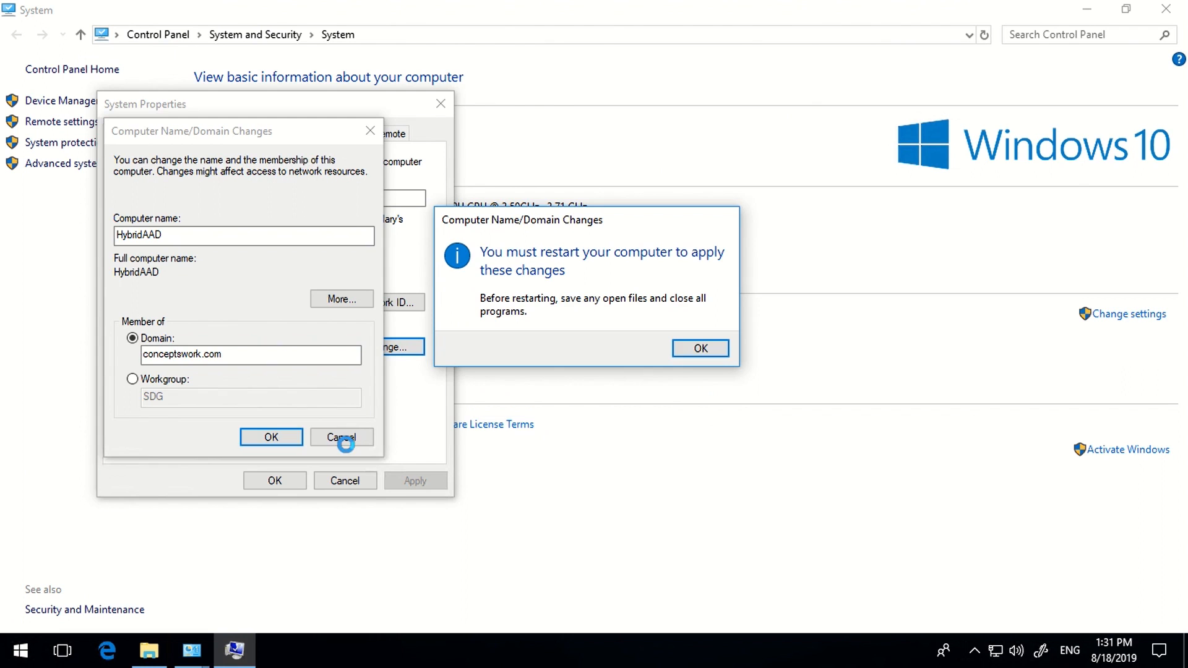
left_click(718, 354)
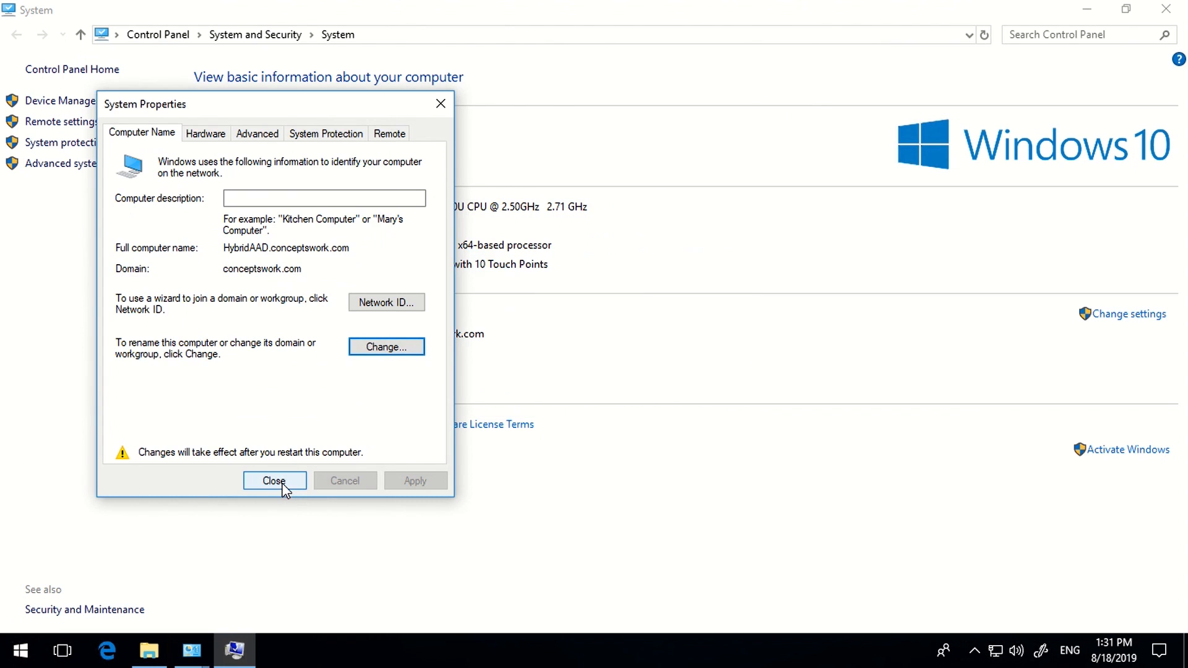
left_click(282, 486)
left_click(686, 342)
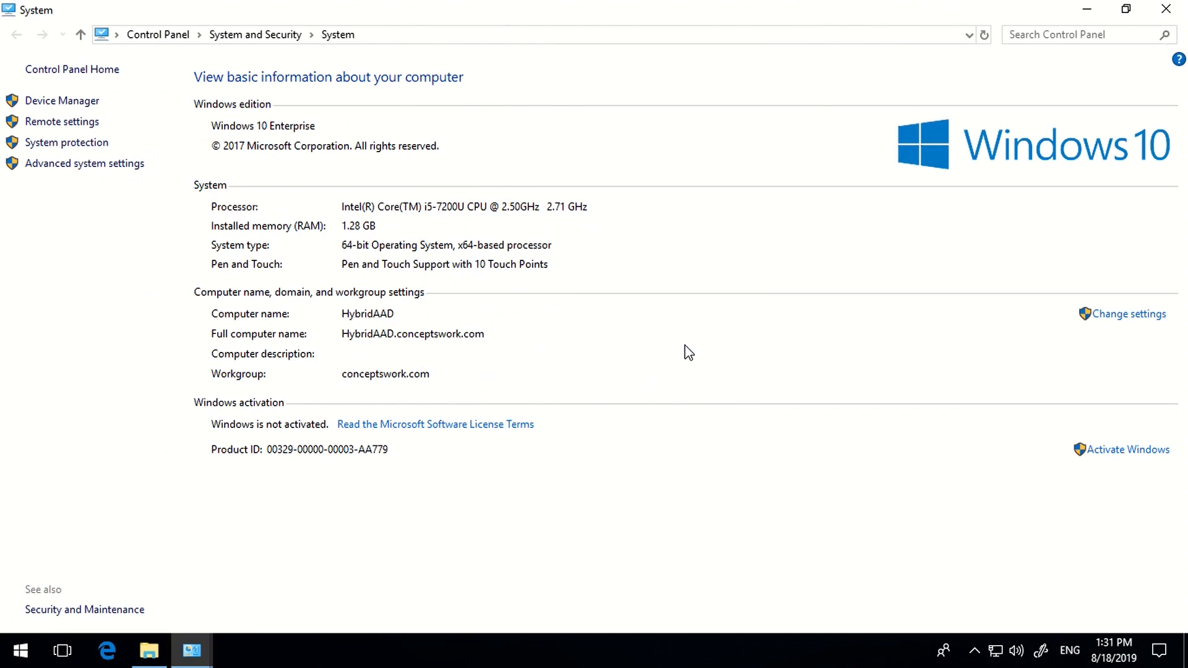
left_click(9, 662)
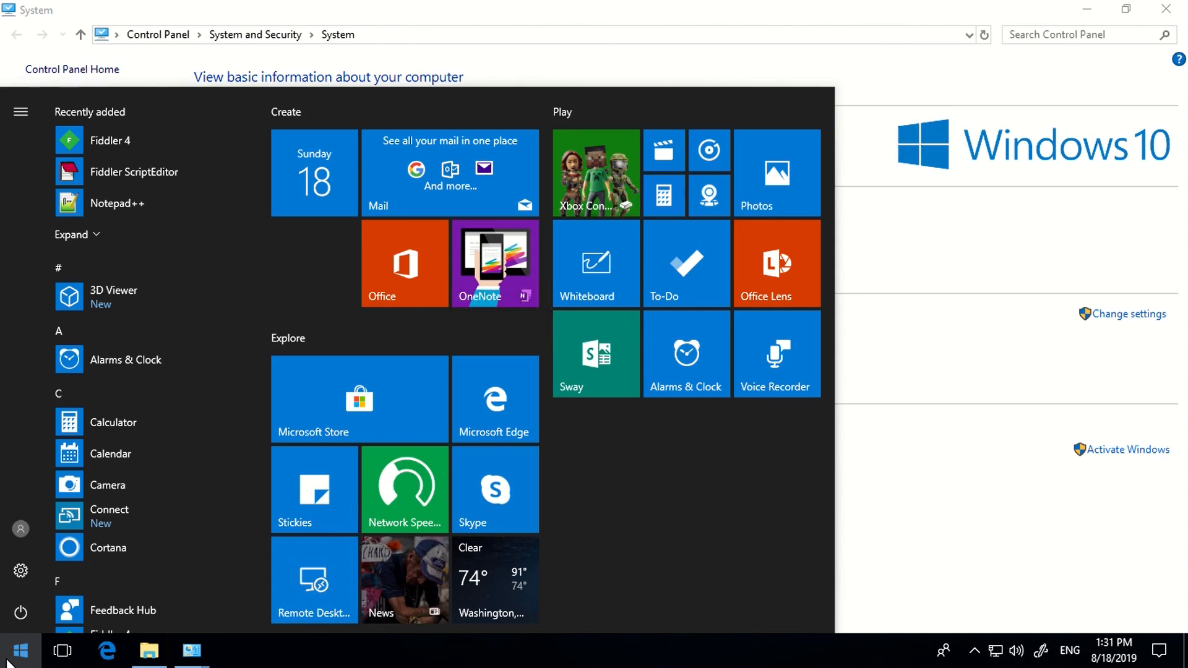
left_click(21, 619)
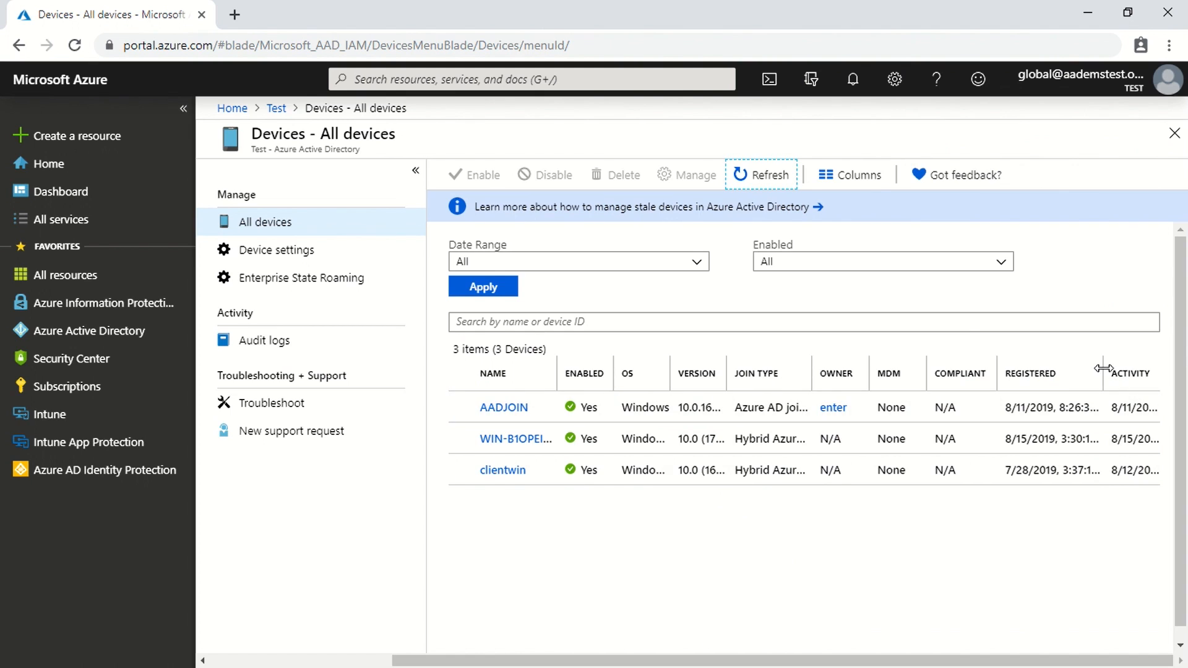
Step: Narrow the Registered column in the Azure portal's All devices list and return to the server
left_click_drag(1102, 371, 1058, 375)
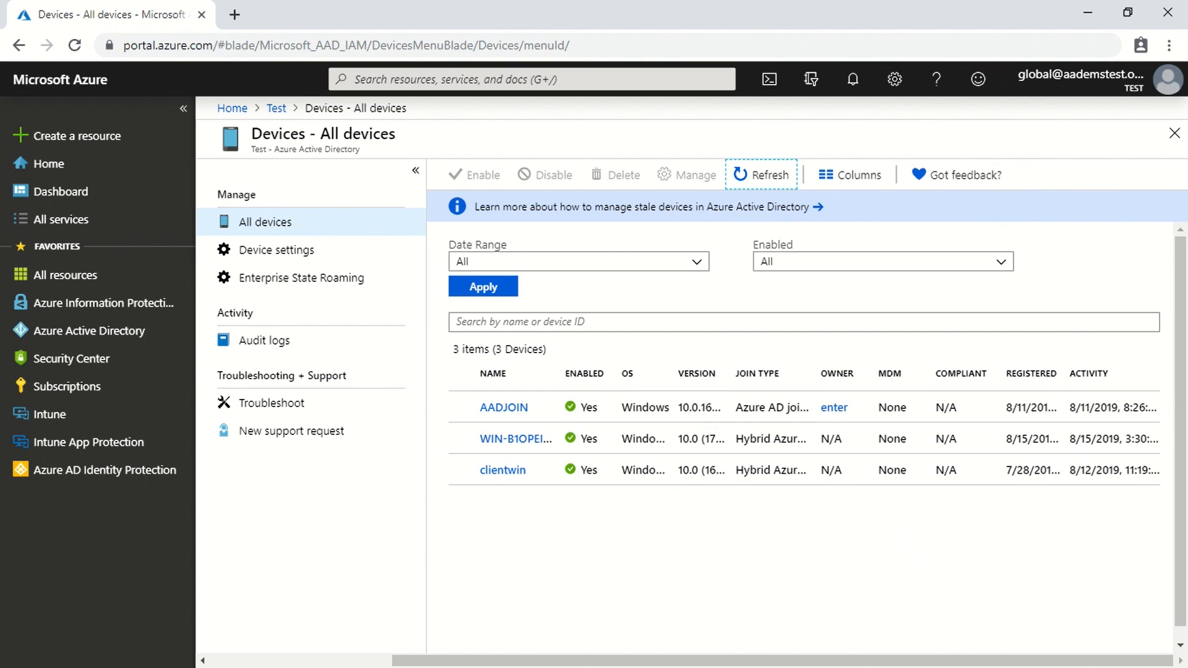
key("alt+Tab")
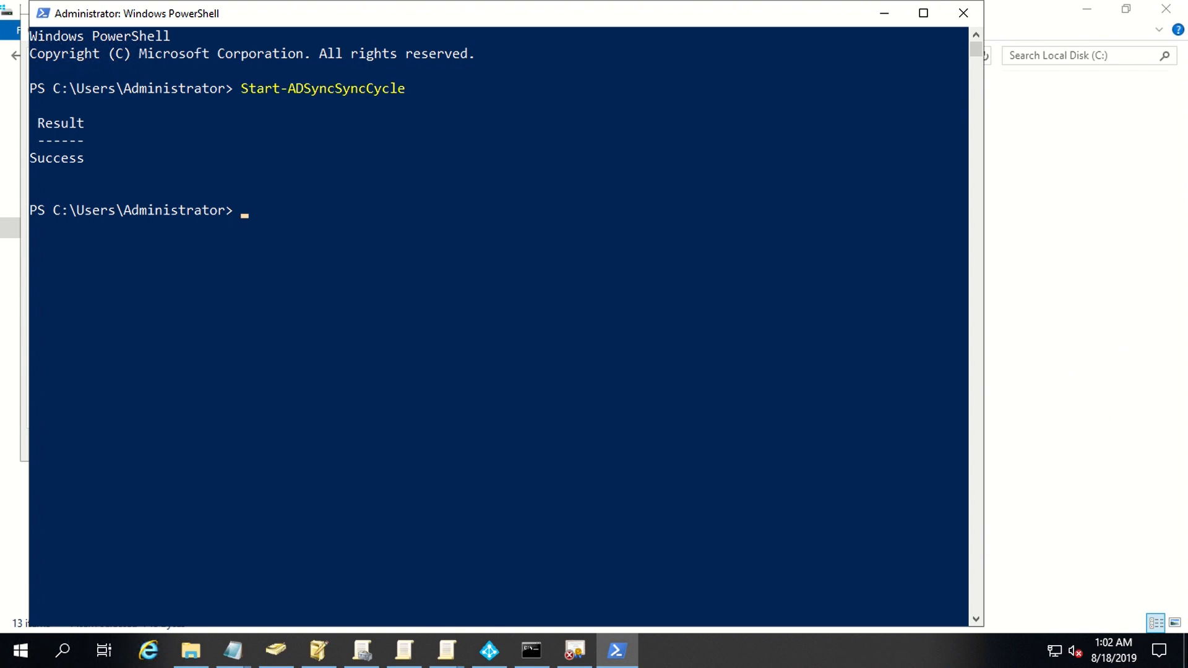
left_click(489, 650)
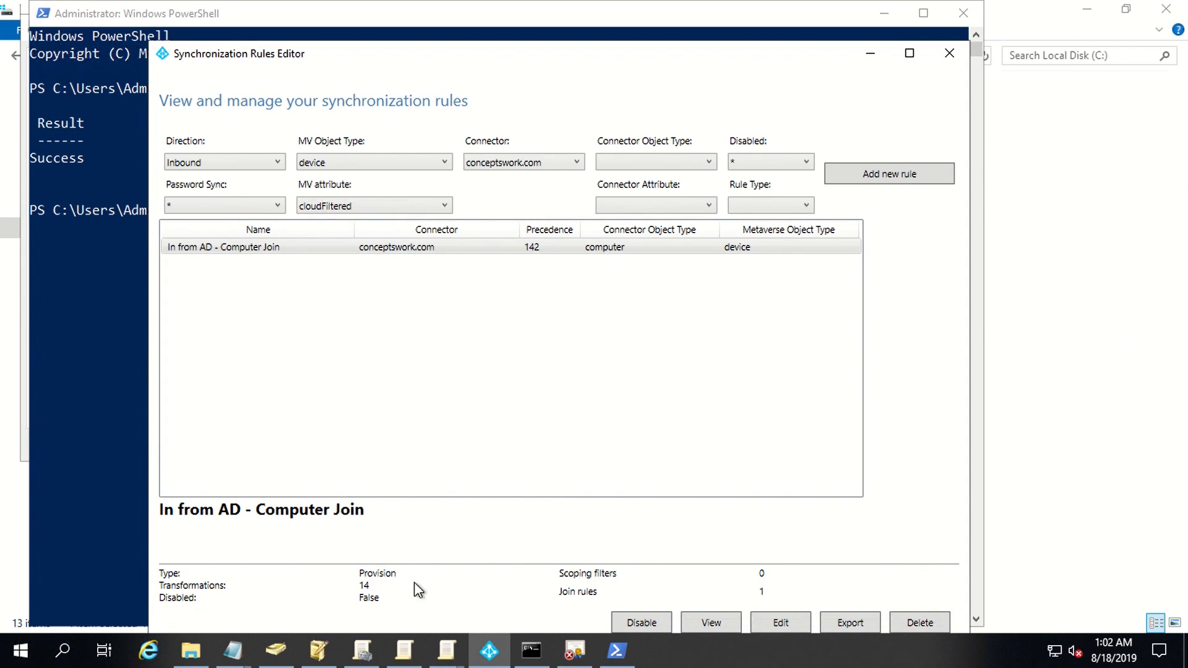
left_click(23, 660)
type("azure")
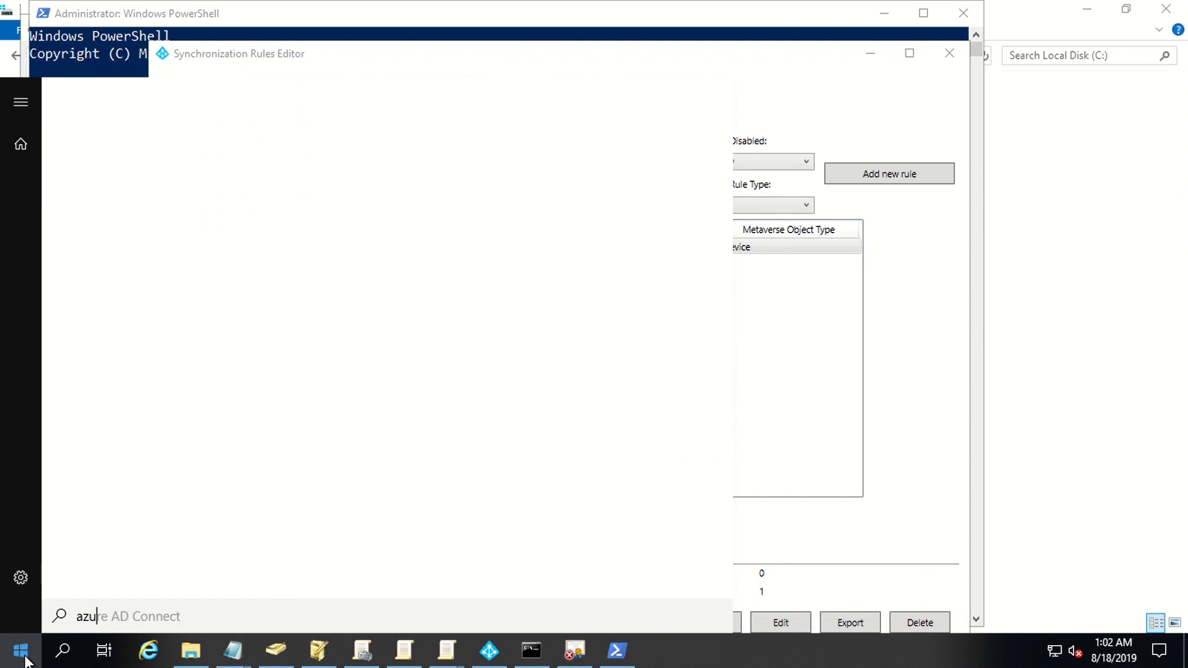
key("BackSpace")
key("BackSpace")
key("BackSpace")
key("BackSpace")
key("BackSpace")
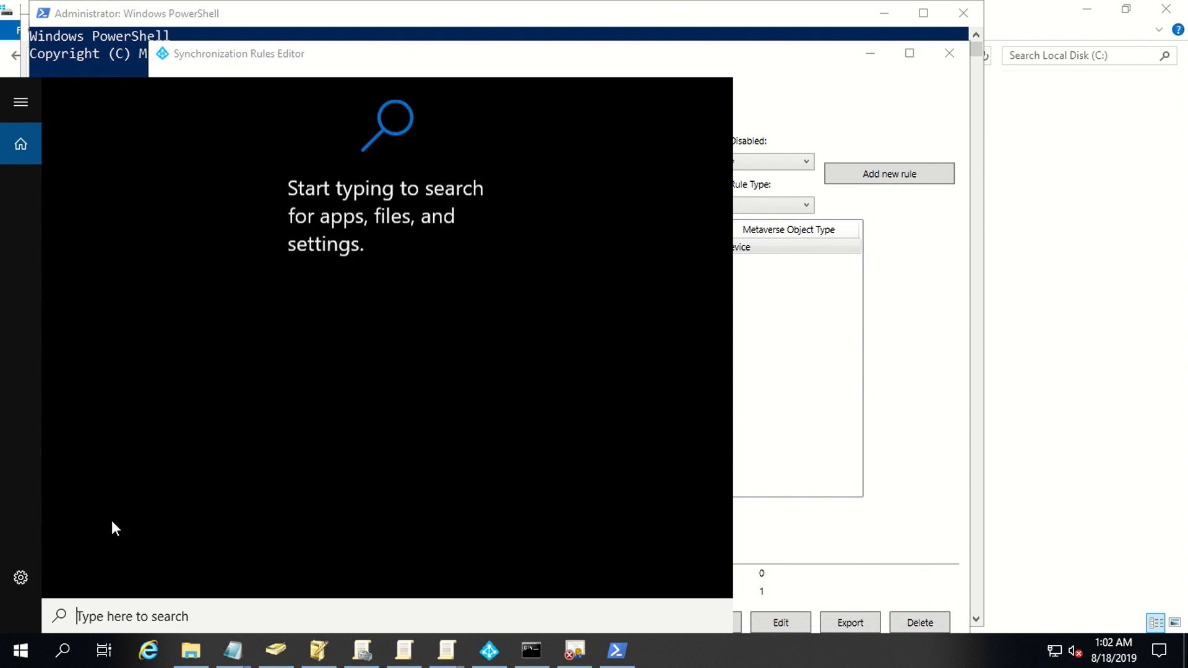
Step: Open the Azure AD Connect Synchronization Service on the server
left_click(19, 650)
left_click(121, 297)
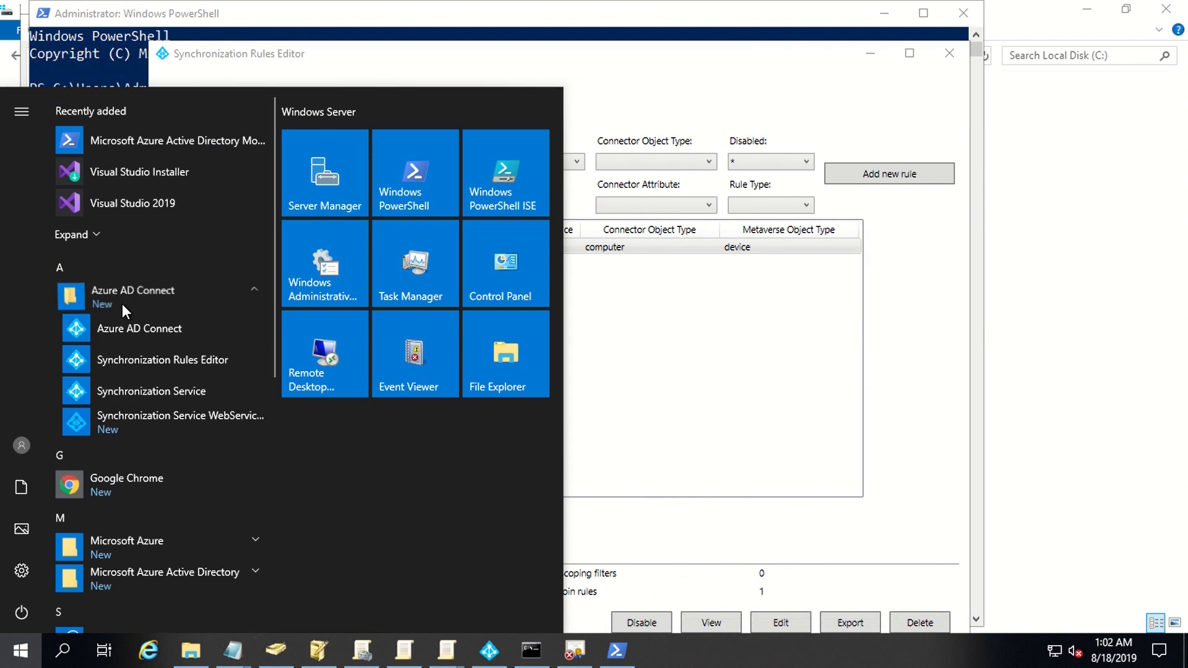
left_click(149, 392)
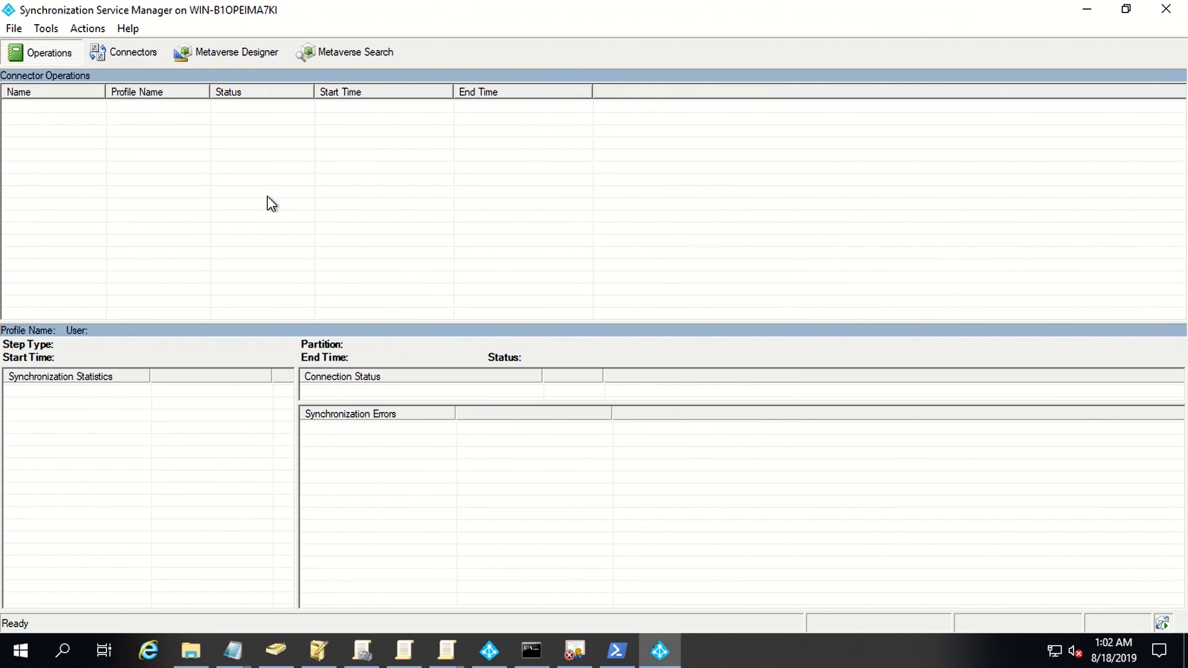
Step: Run a metaverse search with no clauses and open the HYBRIDAAD object's properties to inspect it
left_click(333, 58)
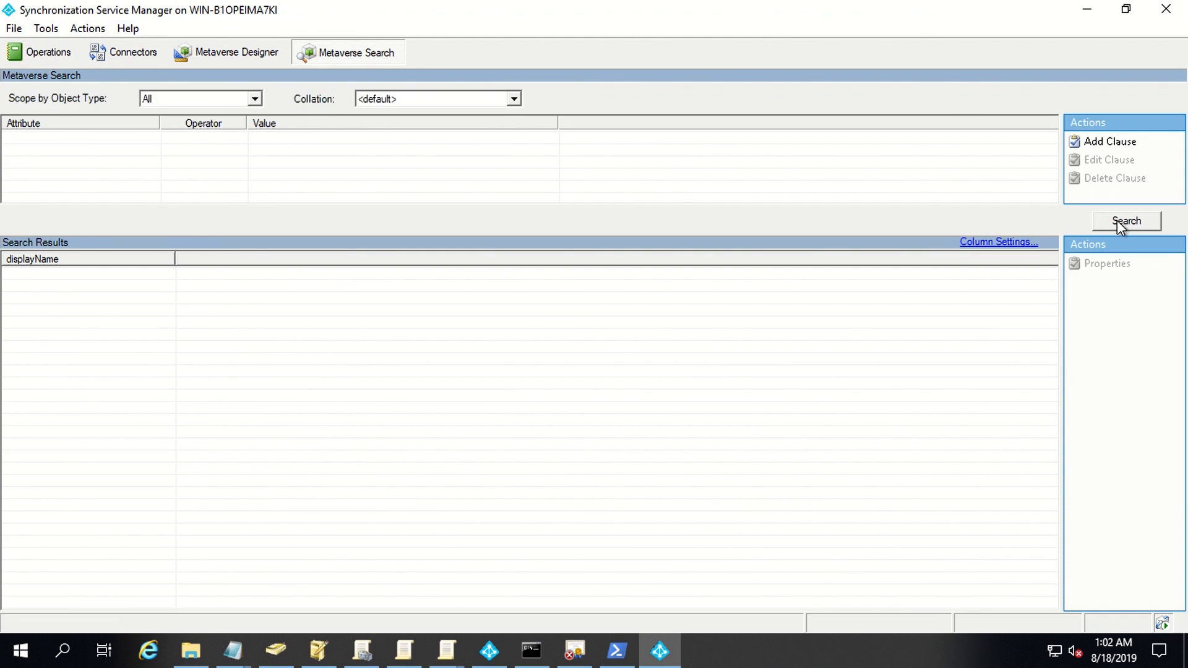
left_click(1121, 224)
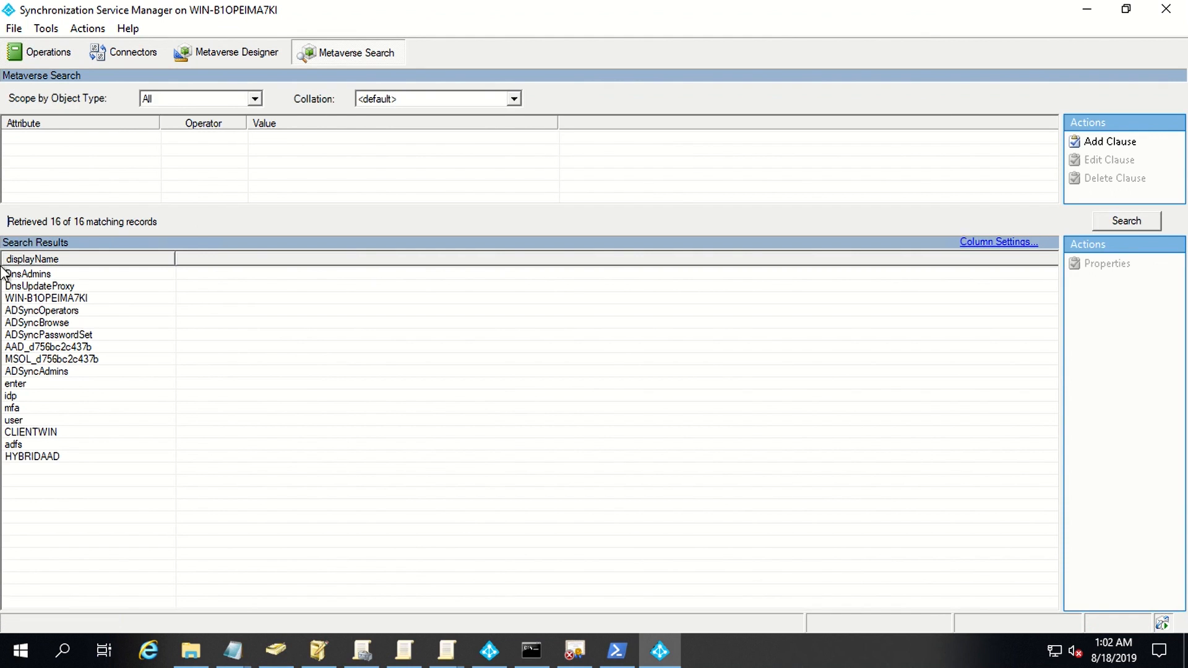
left_click(22, 457)
double_click(22, 456)
left_click(373, 170)
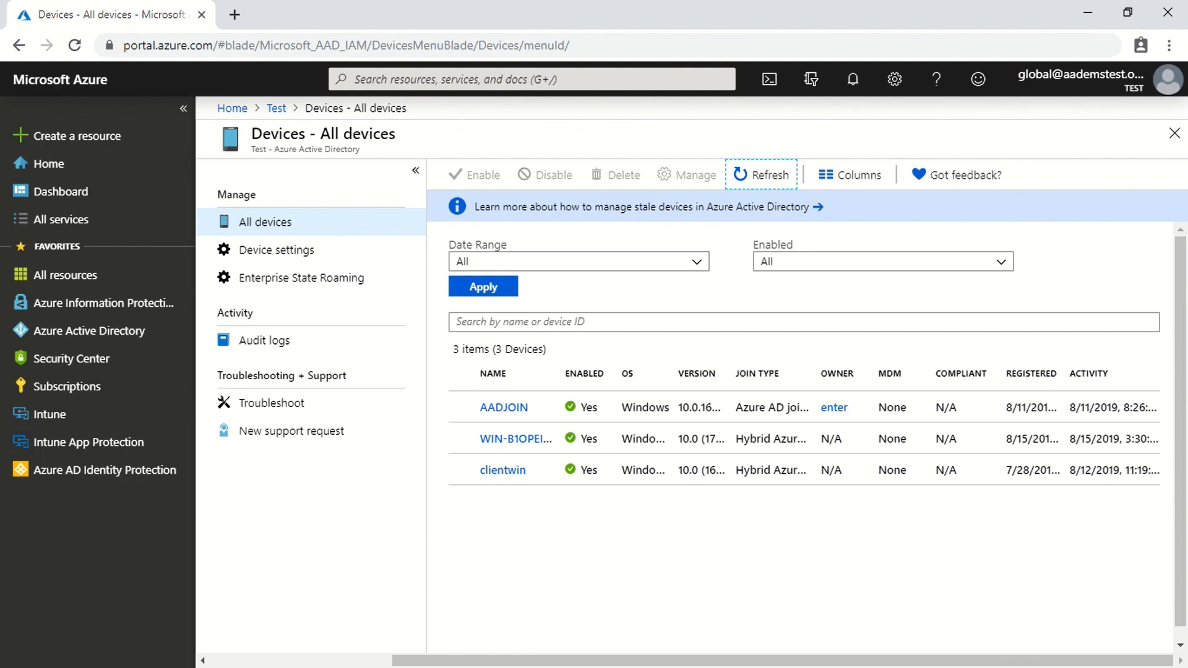
Step: Refresh the All devices list in the Azure portal to check again for the HybridAAD device
left_click(761, 179)
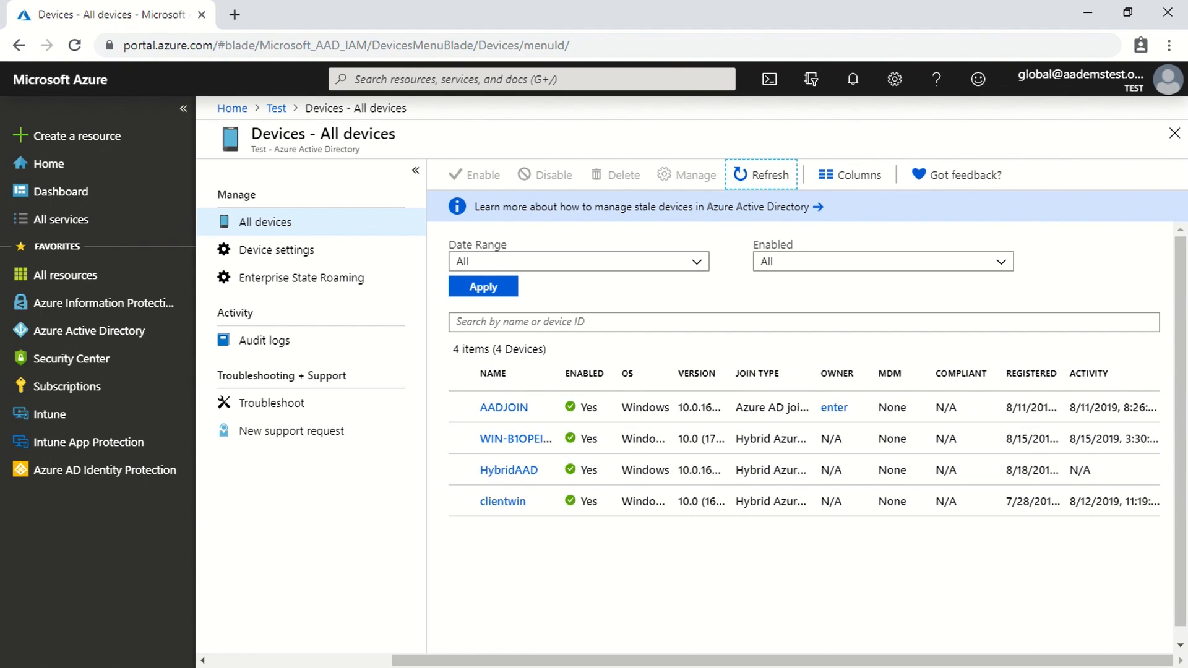
Step: Restart the Windows 10 client and sign in to the CONCEPTSWORK domain as user enter with the account password
key("alt+Tab")
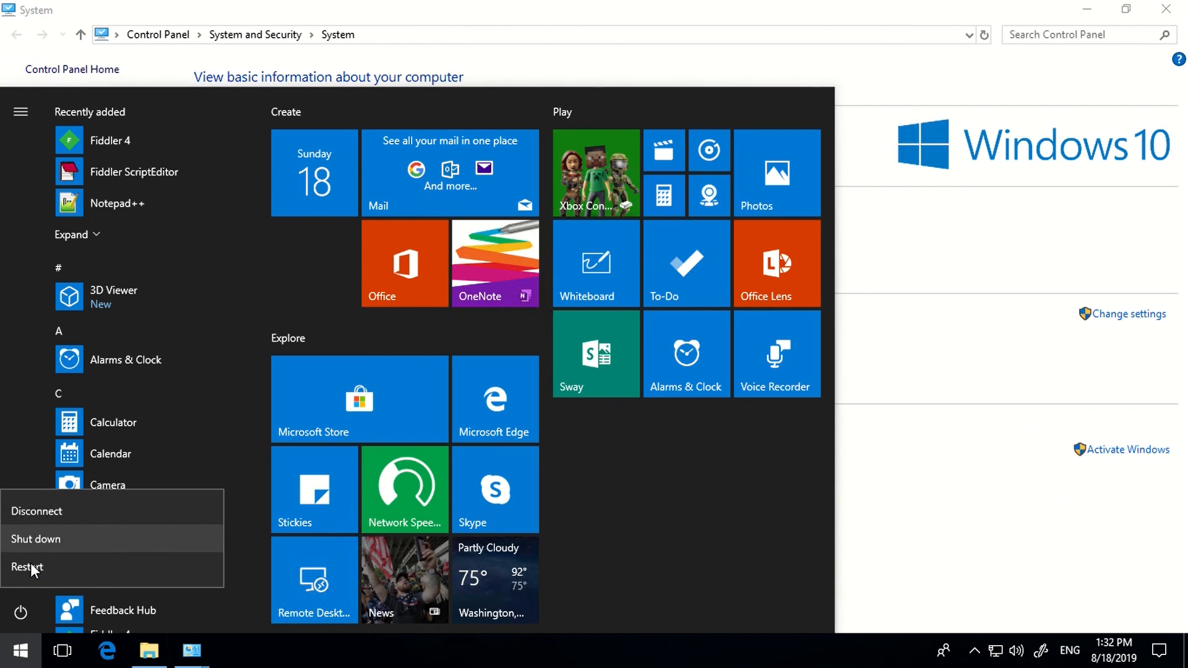
left_click(28, 567)
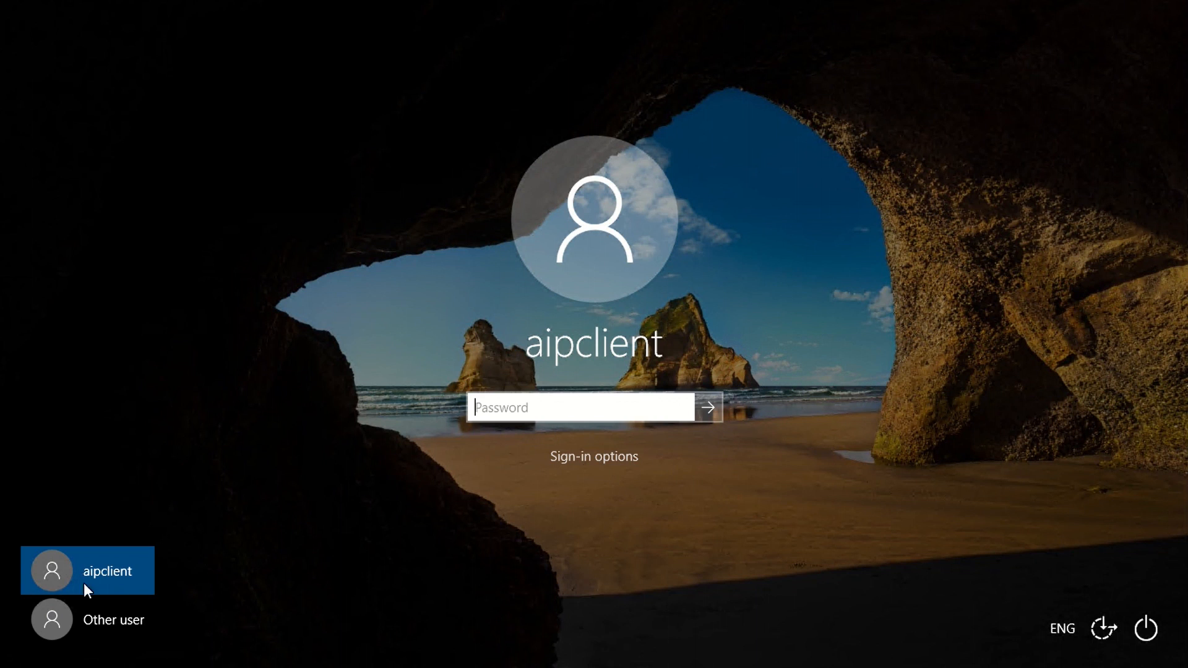
left_click(90, 624)
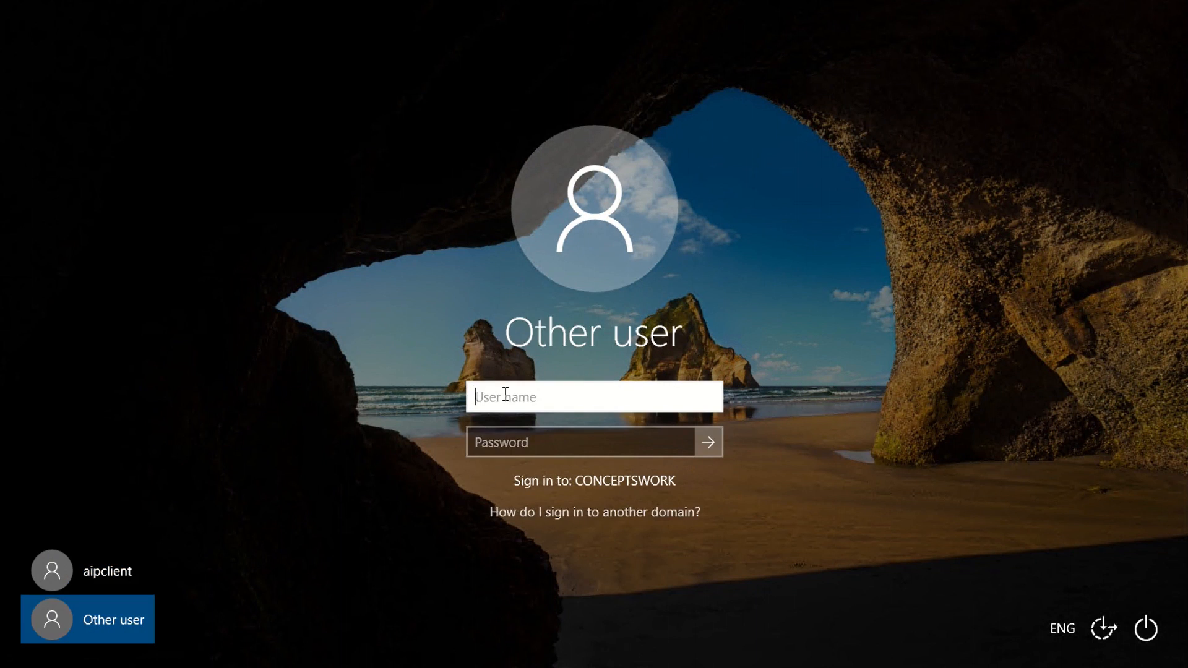
type("enter")
key("Tab")
type("********")
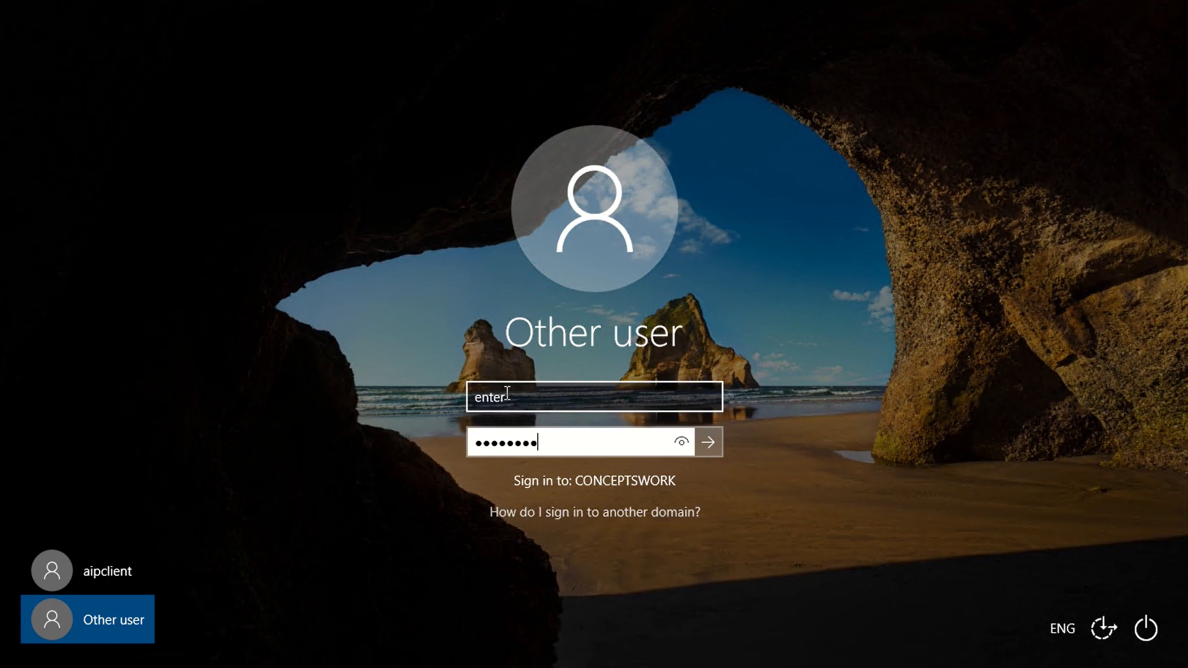
key("Return")
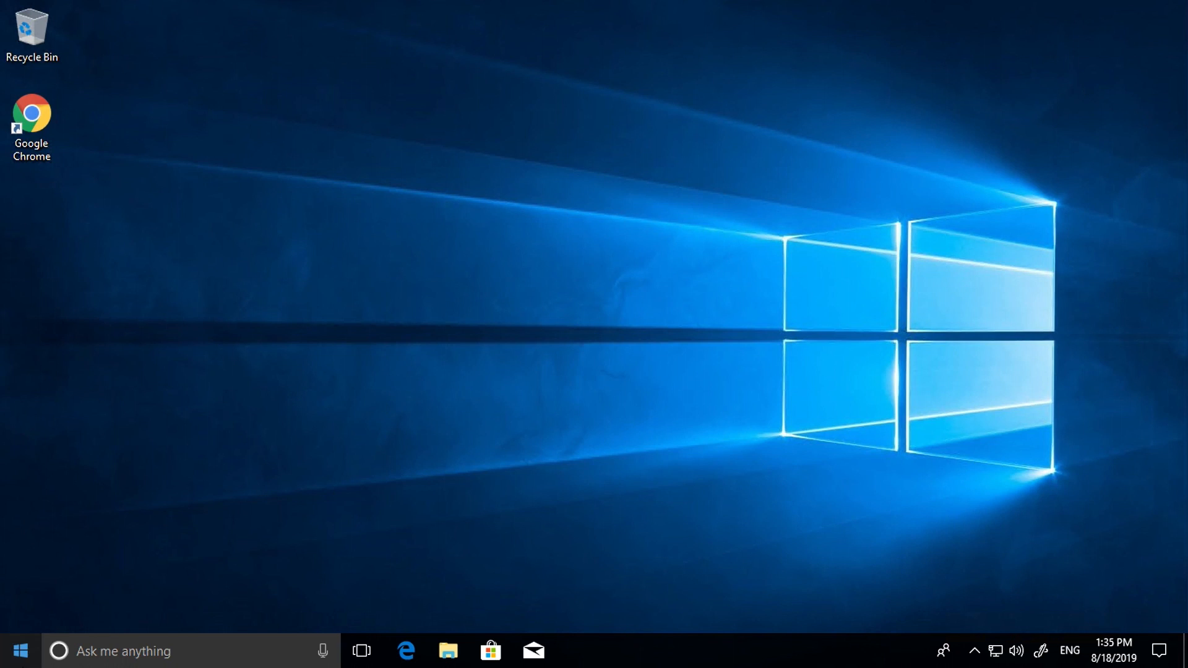
Step: Open Command Prompt as administrator on the client, allowing it to make changes to the device
left_click(21, 651)
type("cmd")
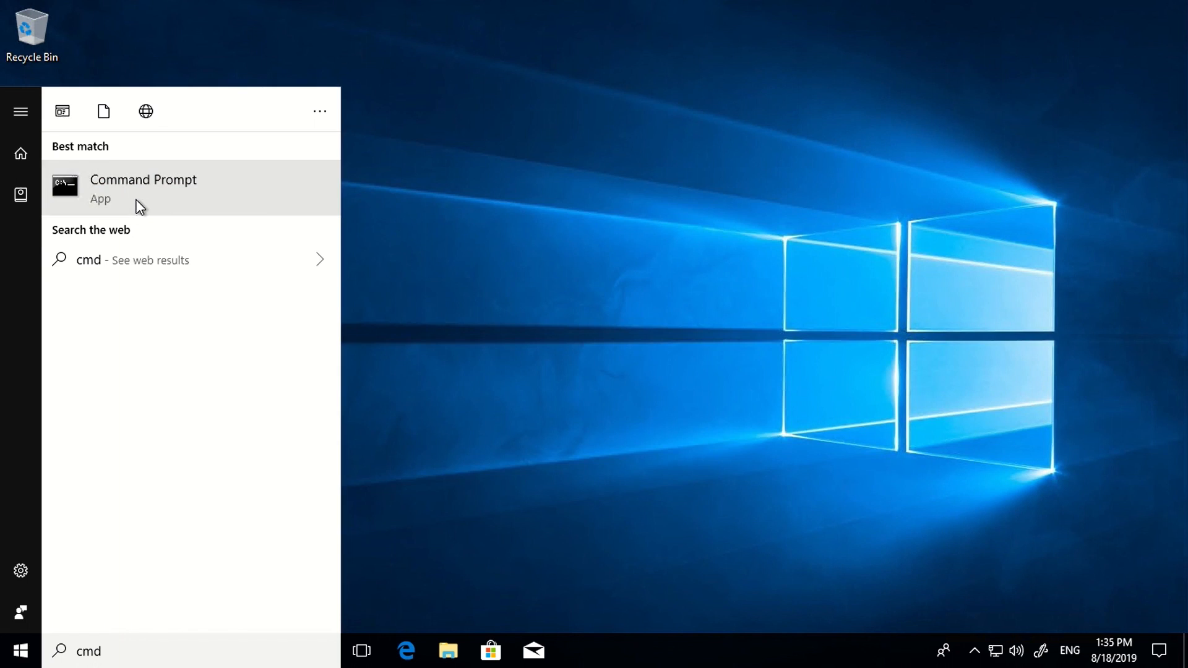
right_click(139, 207)
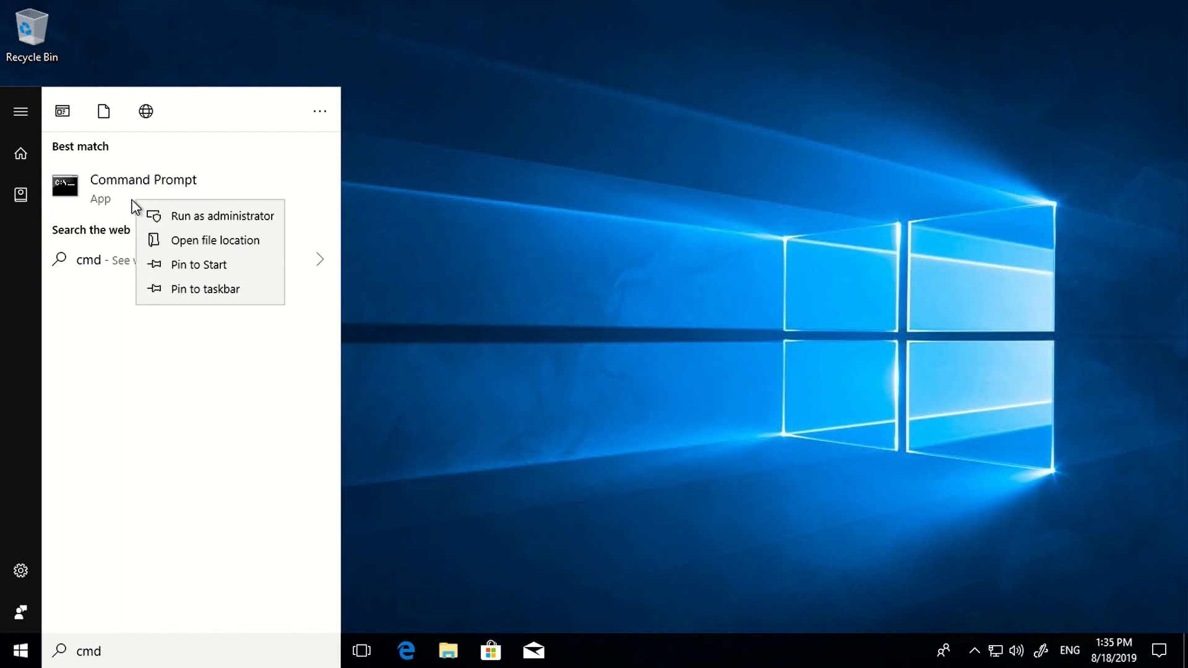
left_click(184, 216)
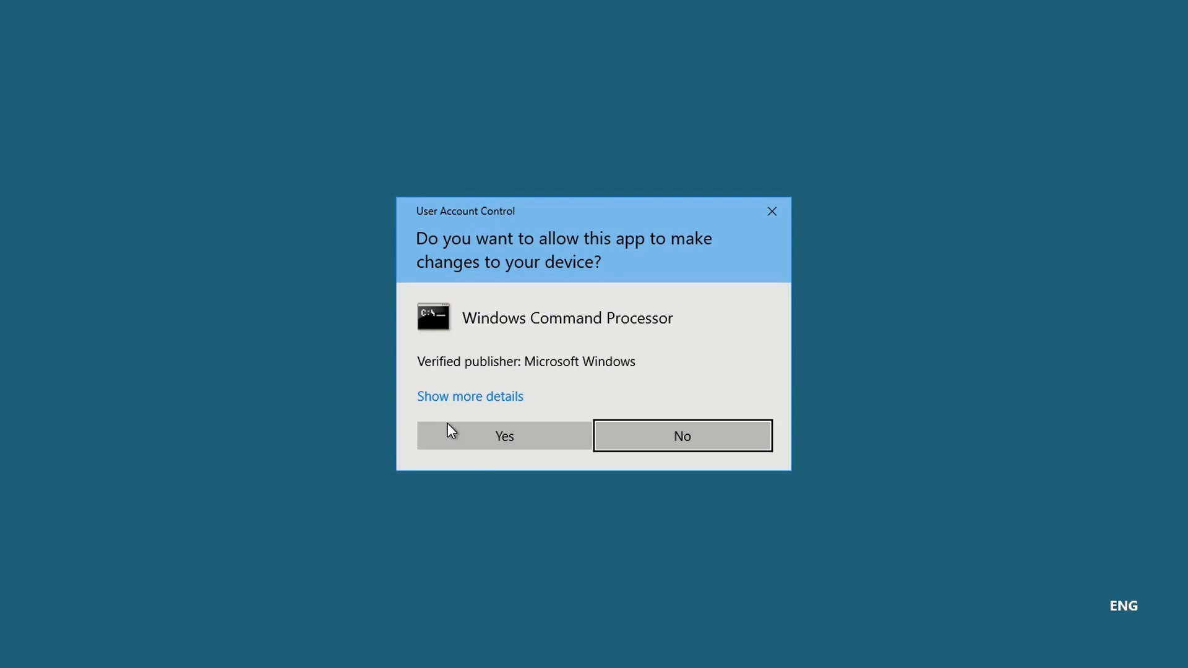
left_click(477, 444)
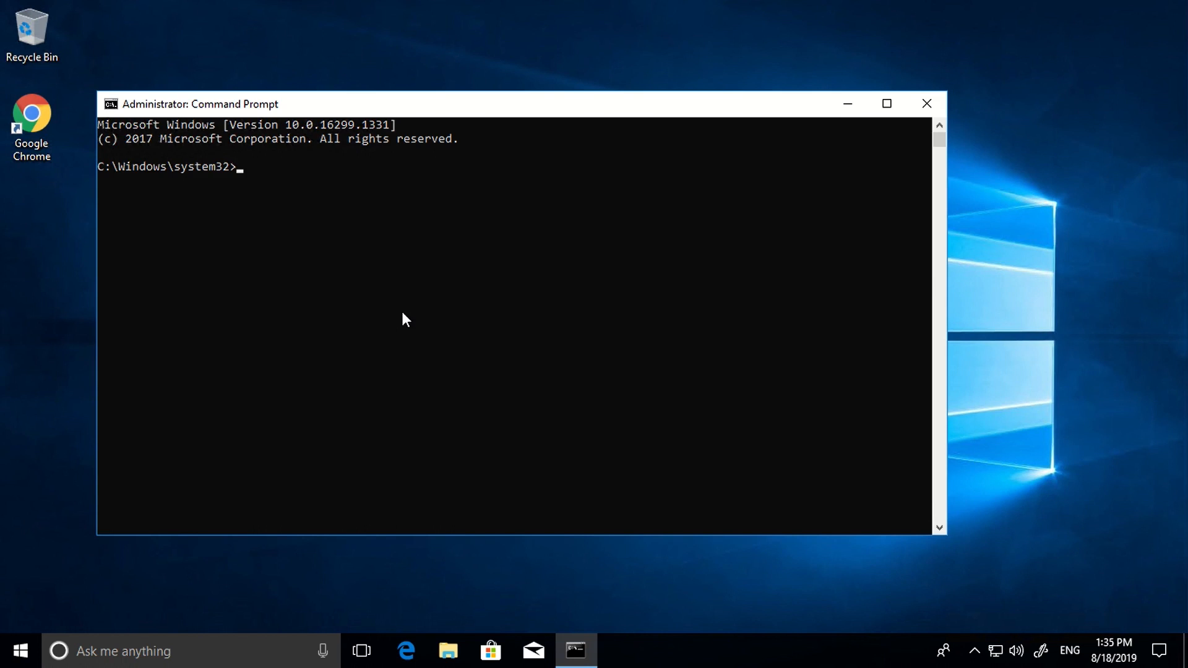
Step: Run dsregcmd /status, check the AzureAdPrt value under User State, and maximize the Command Prompt window
type("dsregcmd /status")
key("Return")
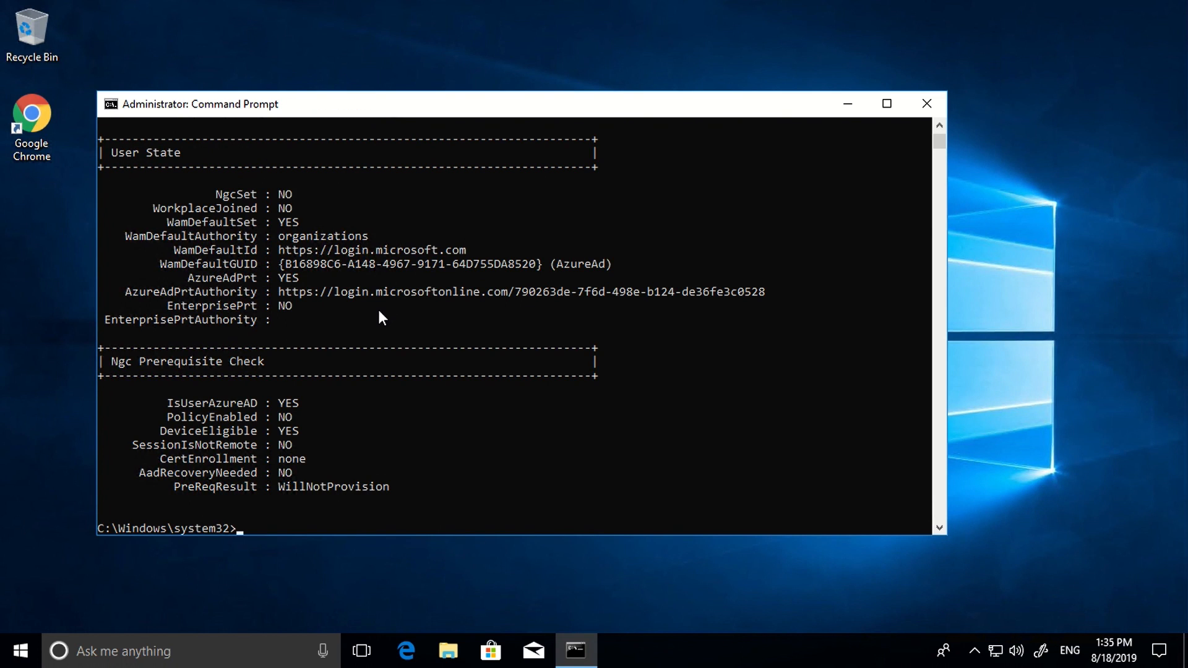
left_click_drag(187, 281, 339, 280)
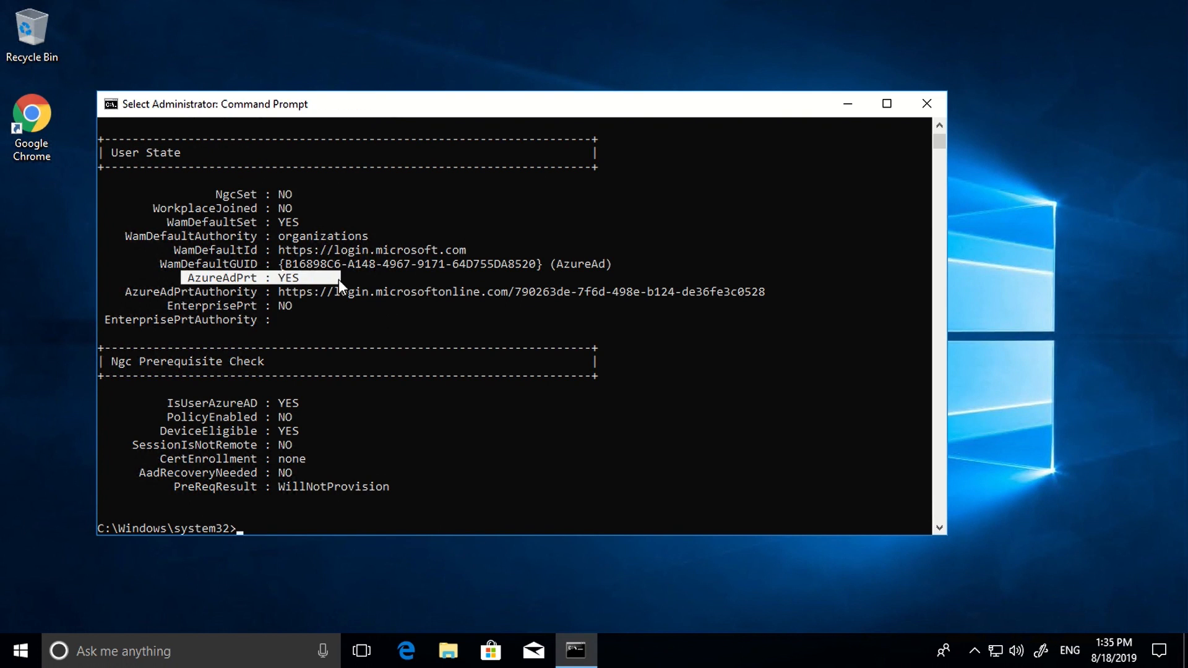
double_click(310, 102)
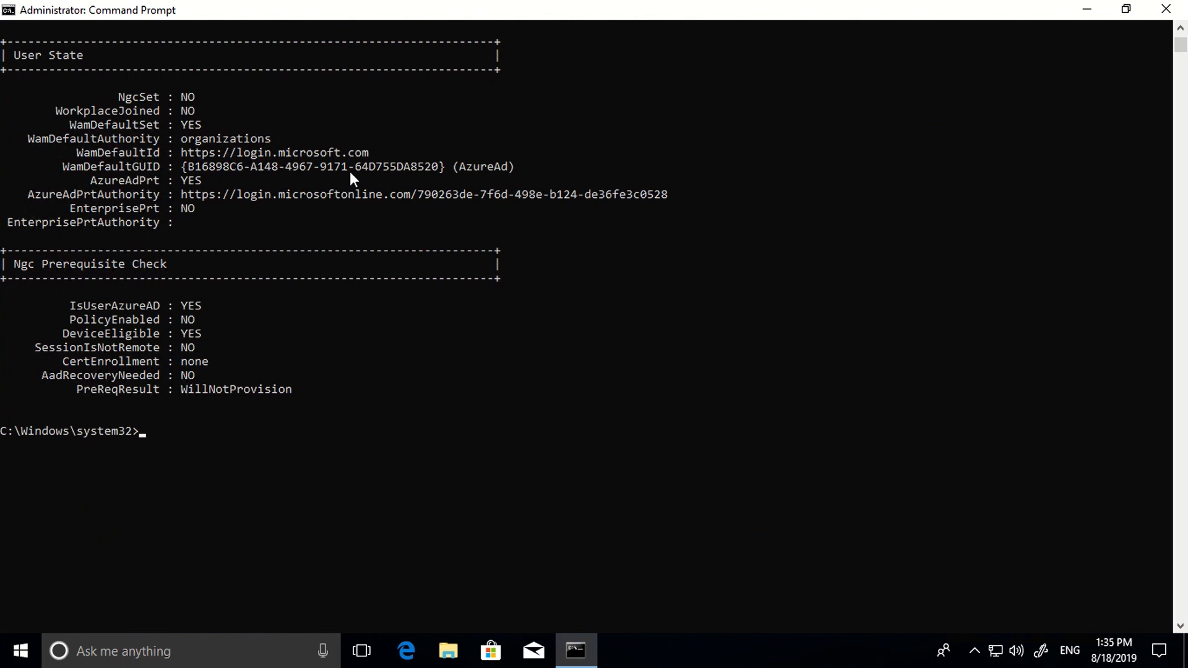
Step: Review the Device State section of the dsregcmd output, from AzureAdJoined through DomainName
scroll(458, 402, "up", 9)
scroll(428, 399, "up", 2)
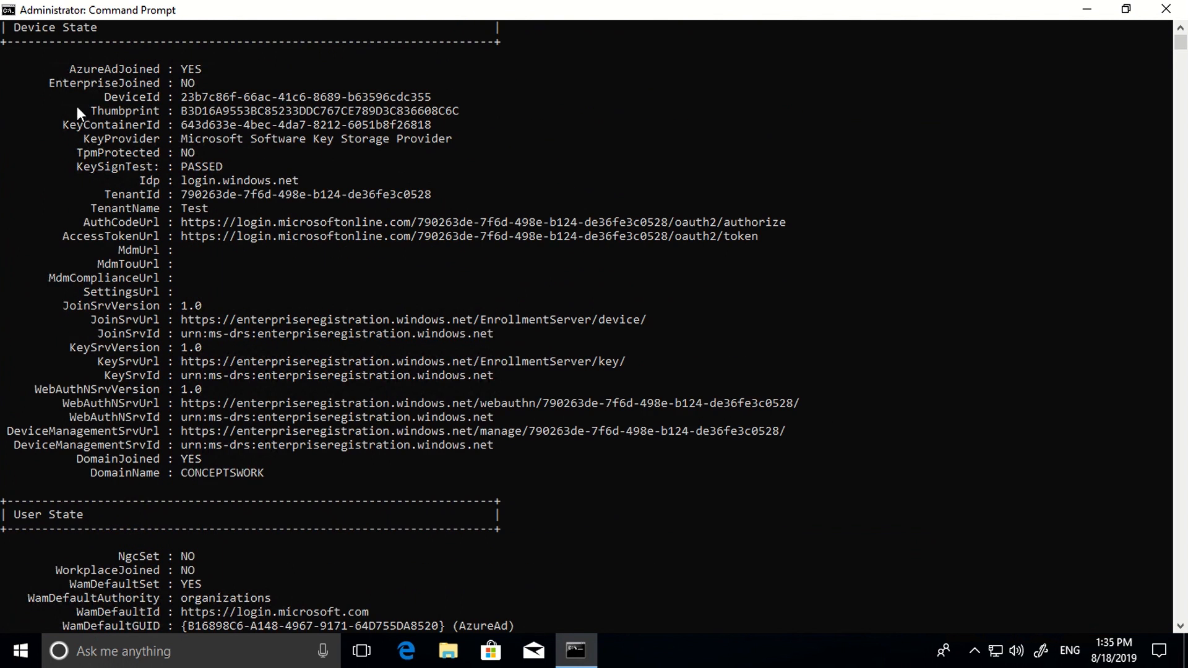
left_click_drag(55, 69, 605, 476)
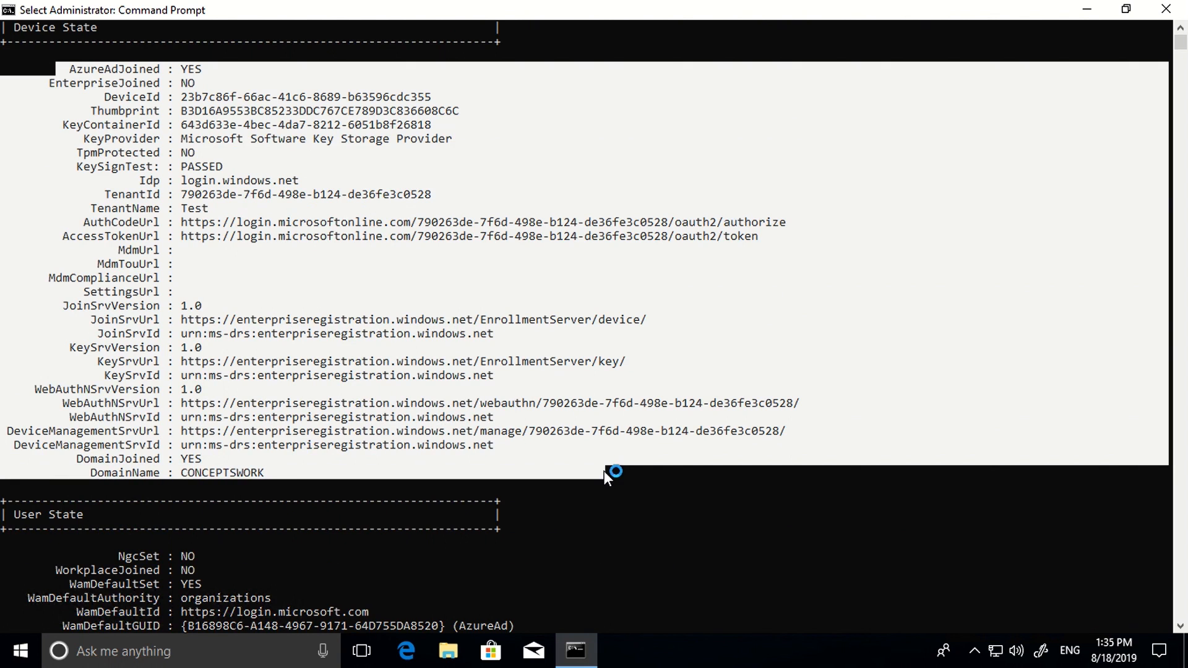
left_click(807, 474)
scroll(788, 495, "down", 9)
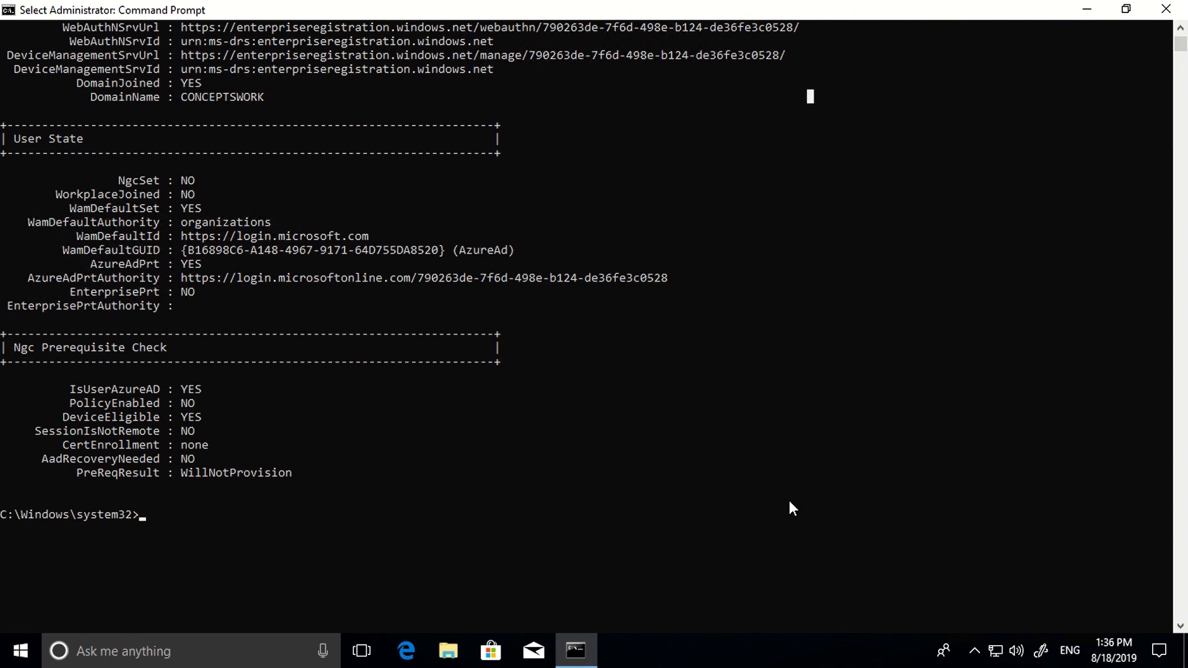
Step: Launch Event Viewer on the client with the eventvwr command and maximize its window
key("super+r")
type("eventv")
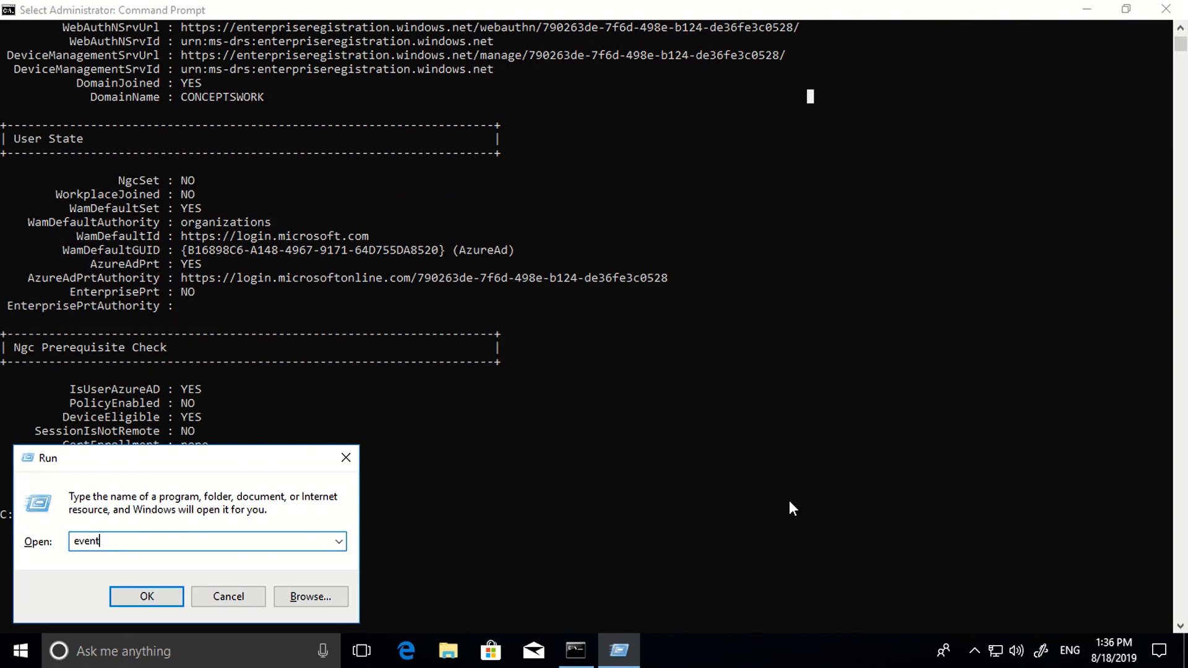
type("wr")
key("Return")
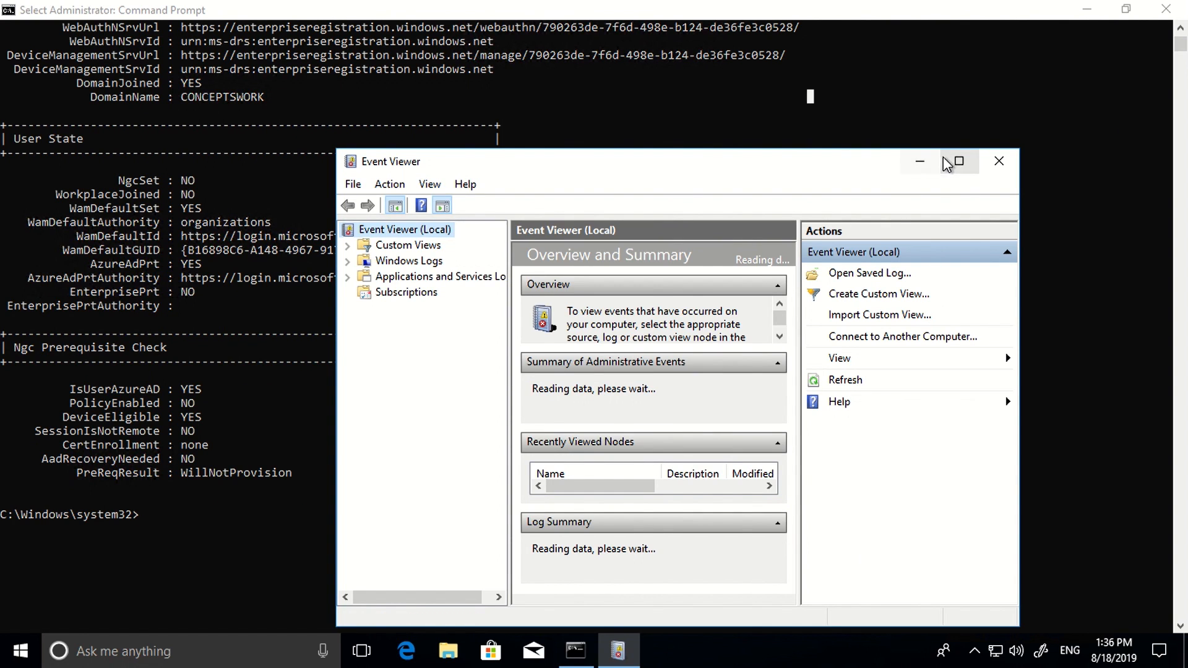
left_click(960, 161)
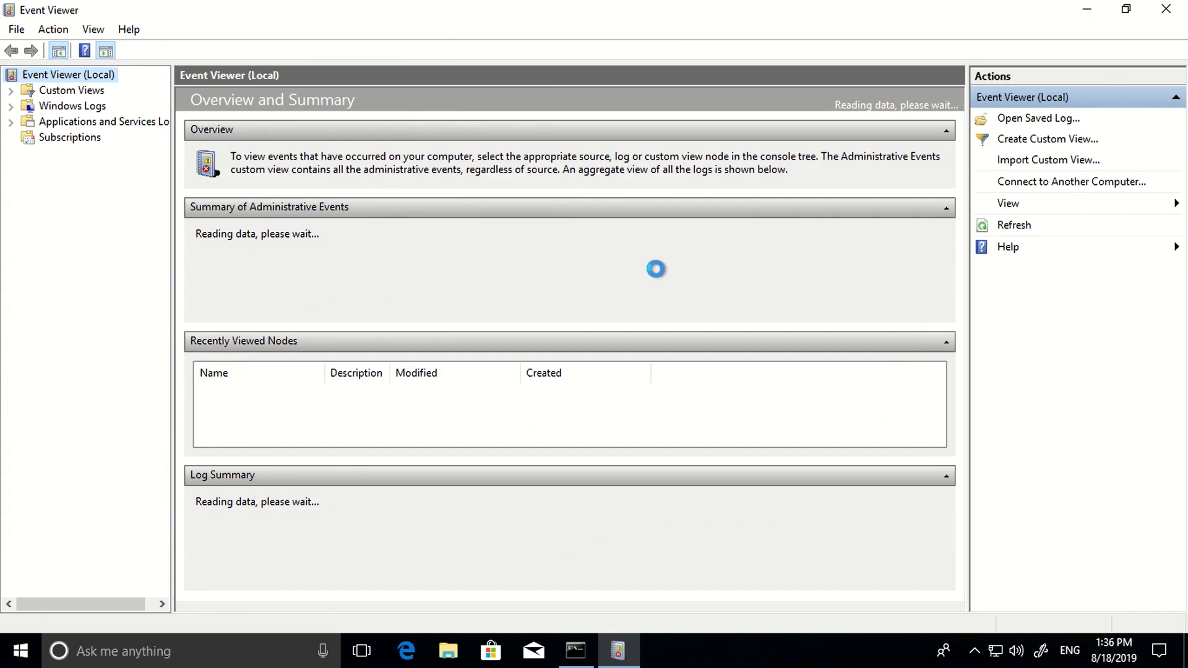
Step: Expand Applications and Services Logs down to the Microsoft > Windows folder and widen the console tree to show full log names
left_click(11, 106)
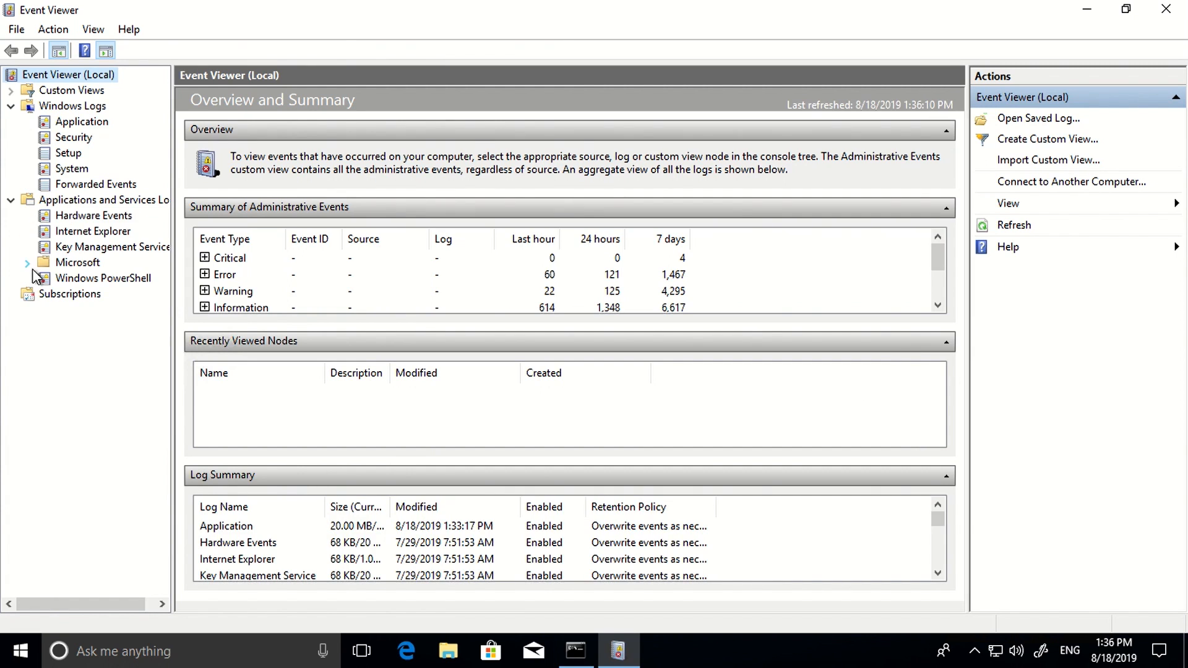
left_click(29, 265)
double_click(60, 326)
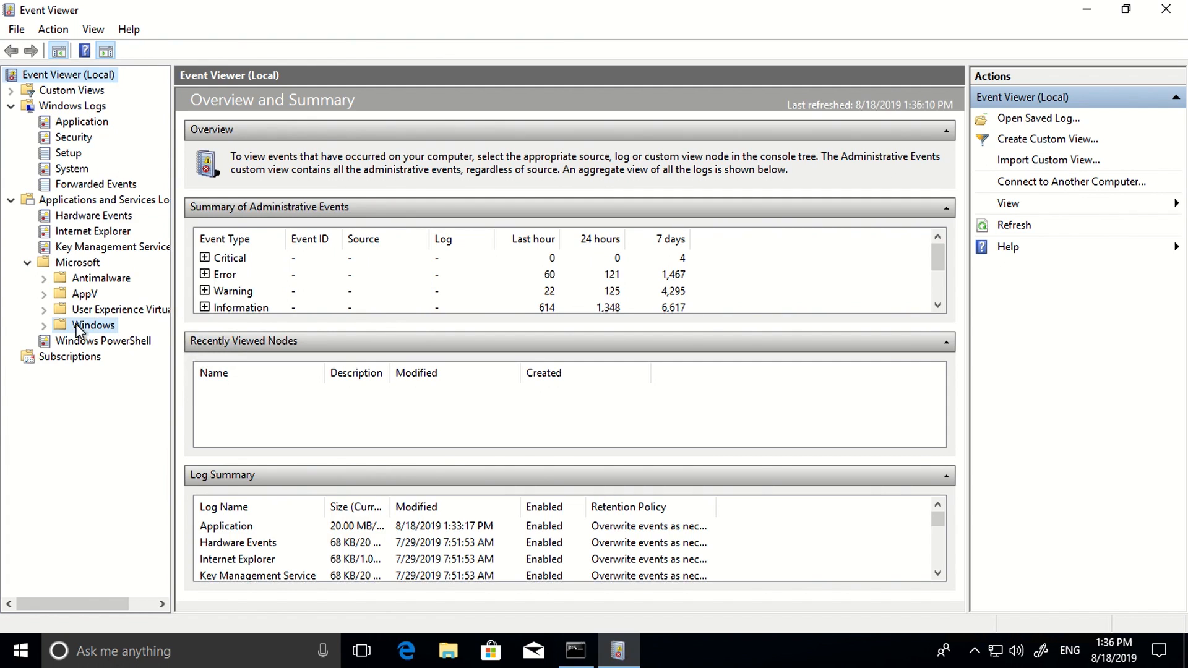
scroll(133, 384, "down", 5)
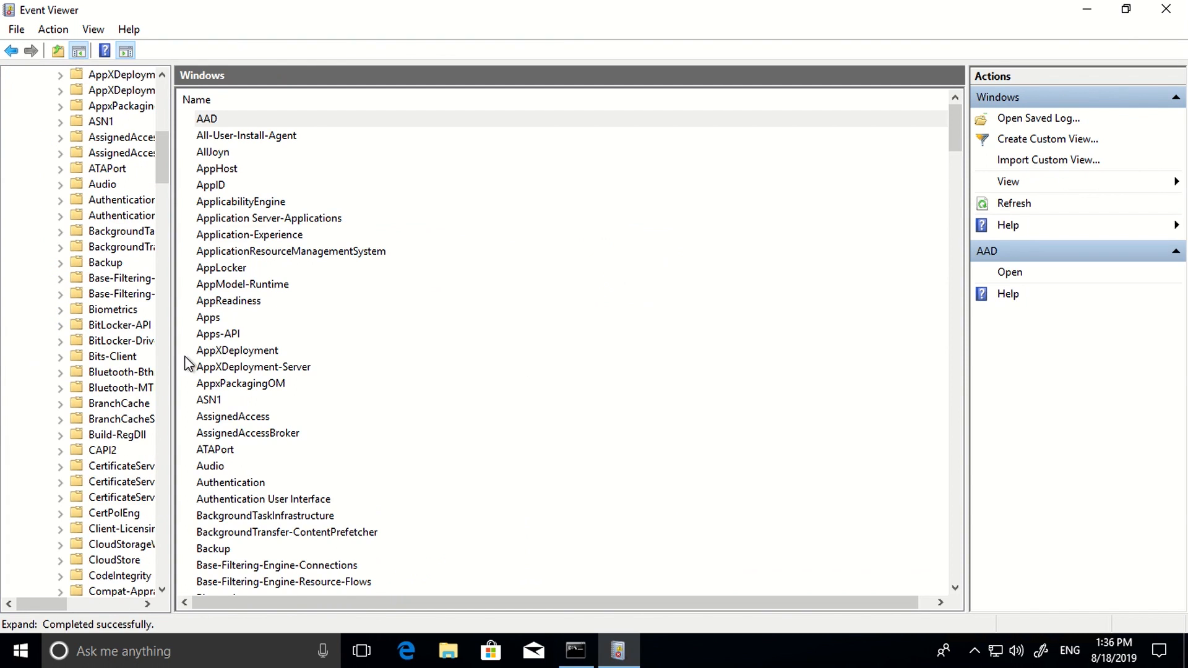
left_click_drag(179, 356, 339, 356)
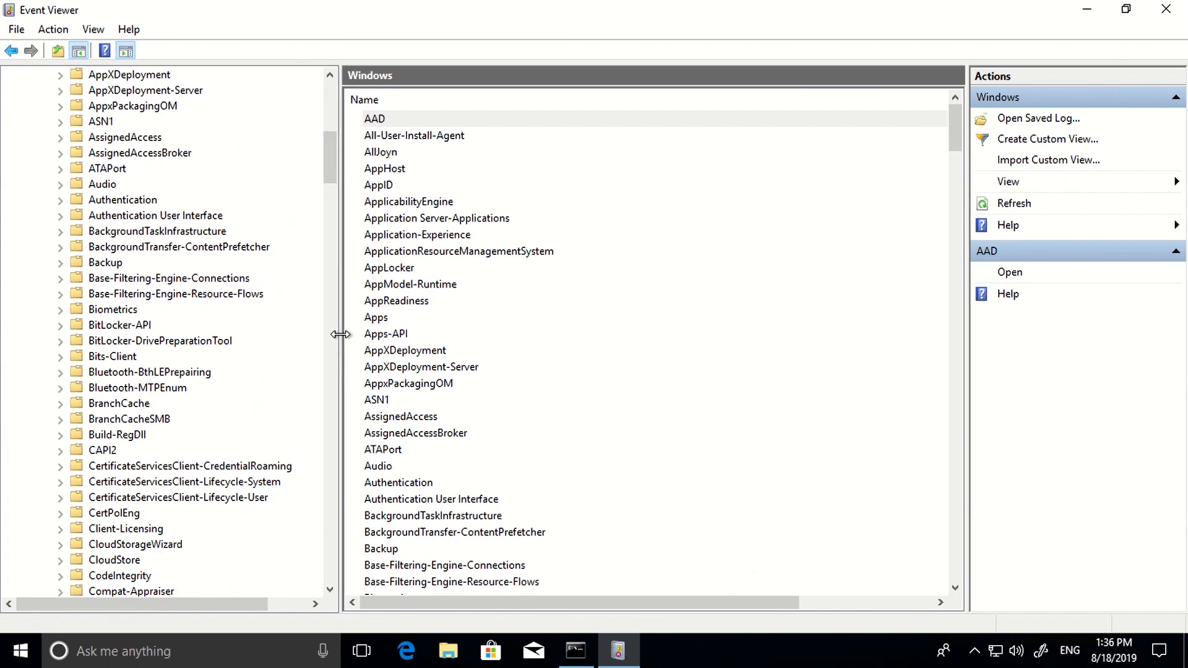
Step: Open the Admin log under User Device Registration in the Windows folder
scroll(122, 404, "down", 12)
scroll(122, 403, "down", 20)
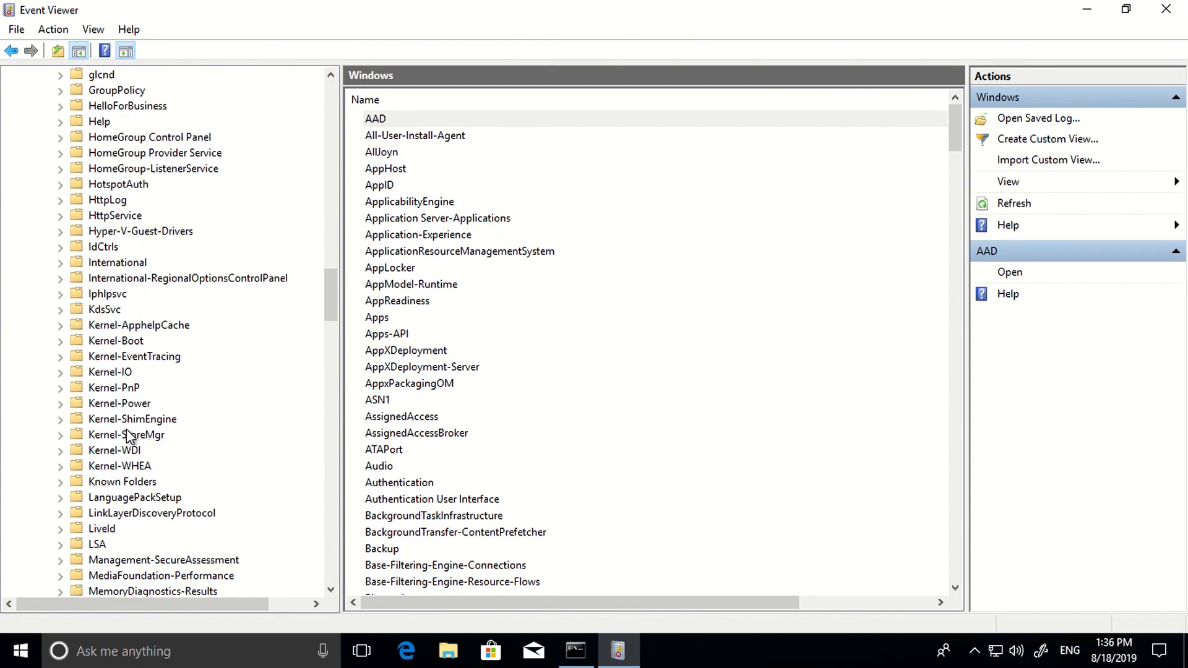
scroll(130, 435, "down", 20)
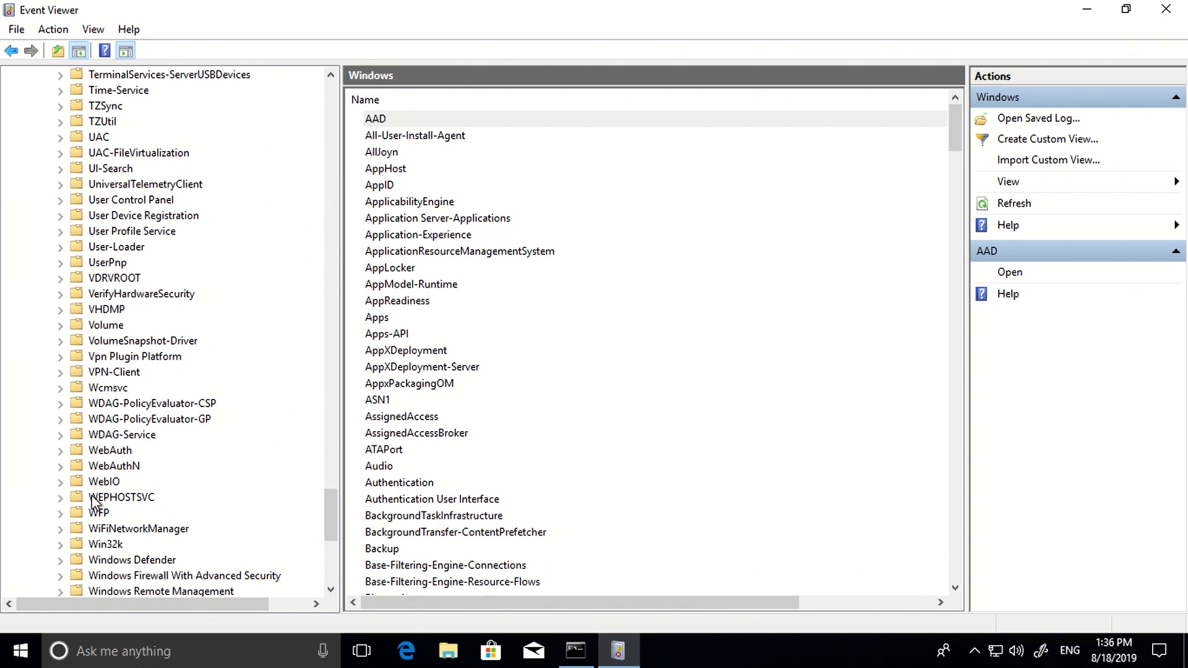
scroll(151, 410, "down", 5)
scroll(150, 410, "up", 11)
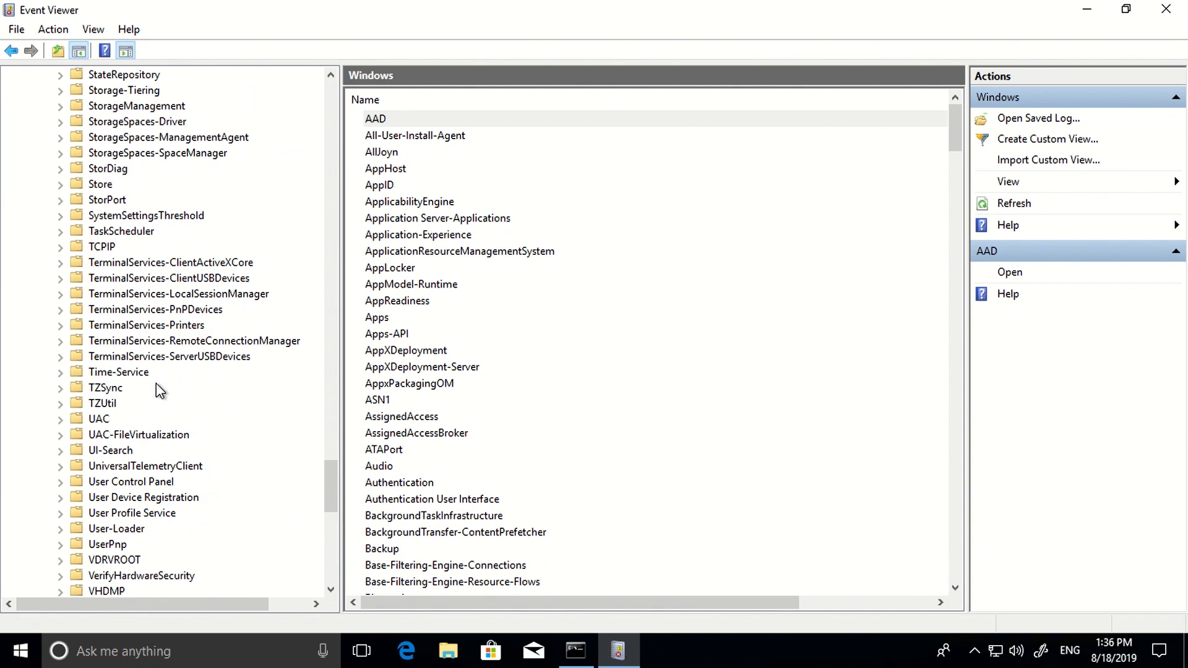
left_click(60, 498)
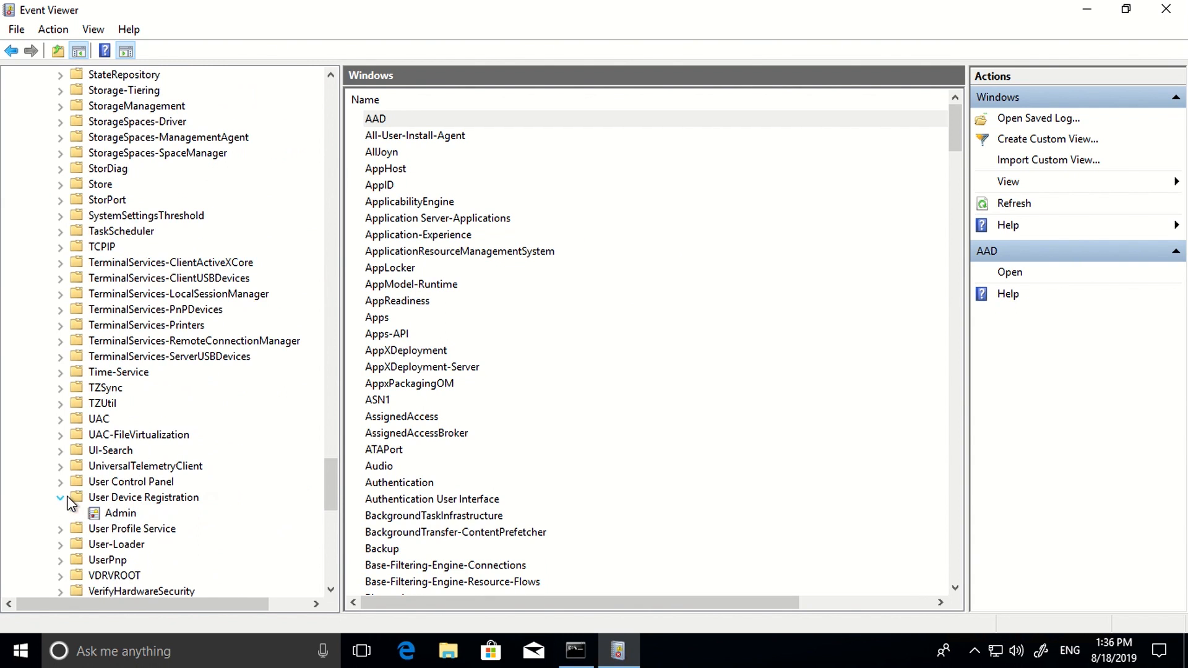
left_click(124, 515)
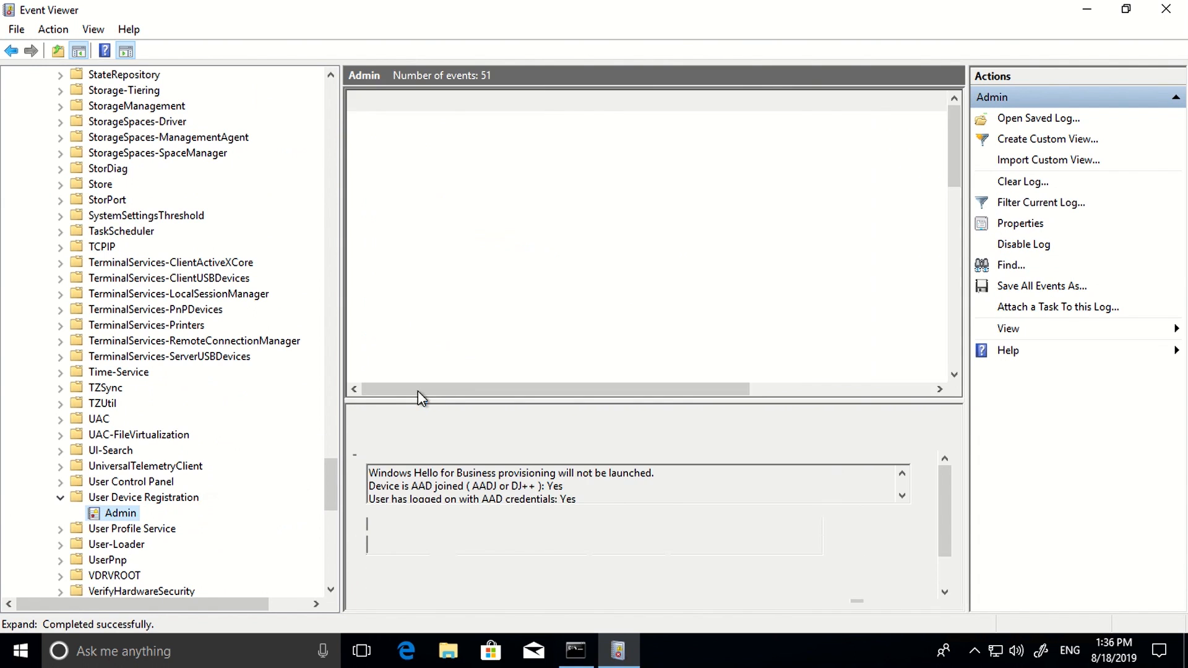
Step: Examine the User Device Registration error events logged at 1:27:26 PM, including their Event ID column, and narrow the console tree
scroll(518, 282, "down", 5)
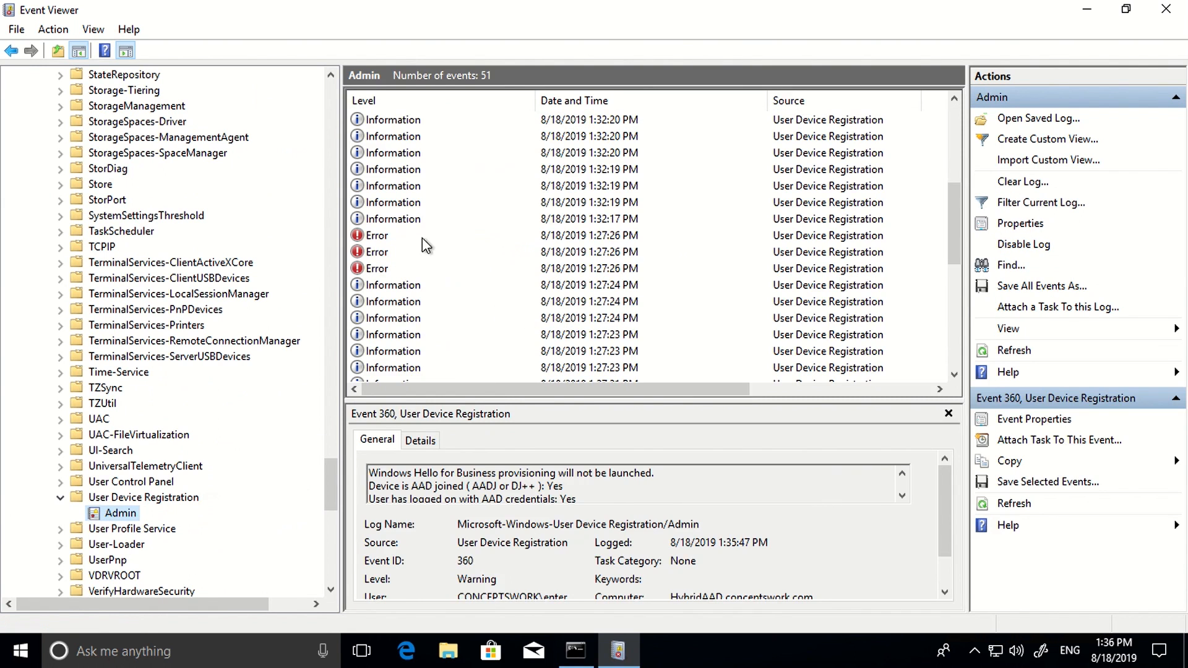
left_click(392, 251)
left_click(390, 239)
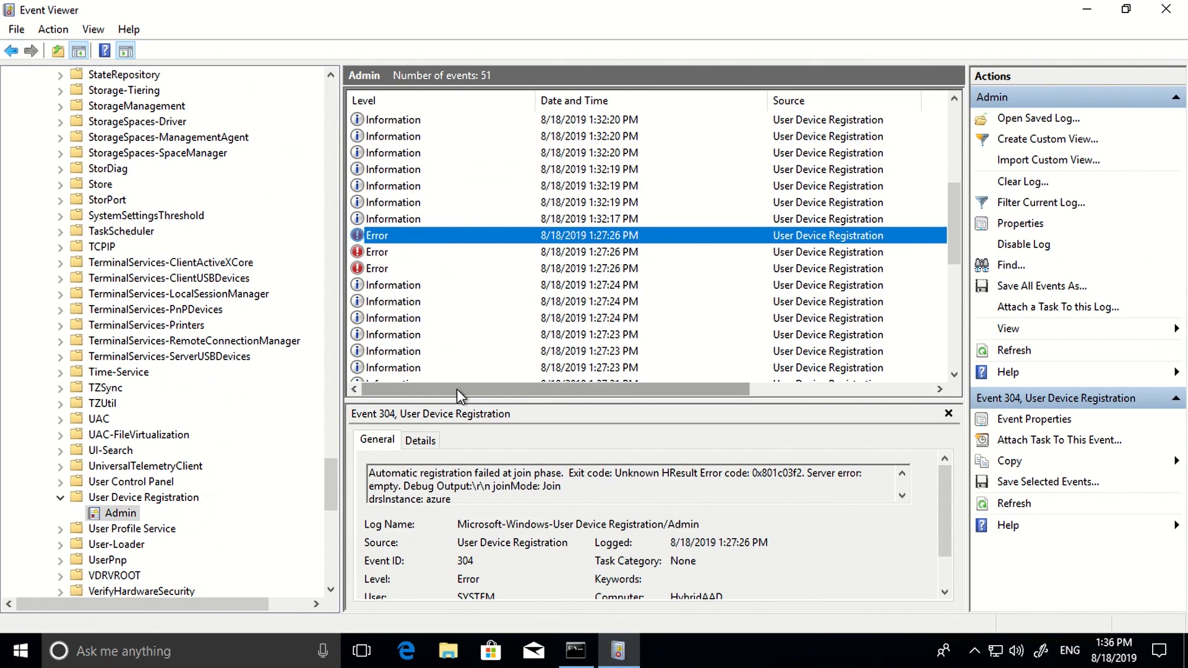
left_click_drag(457, 390, 825, 394)
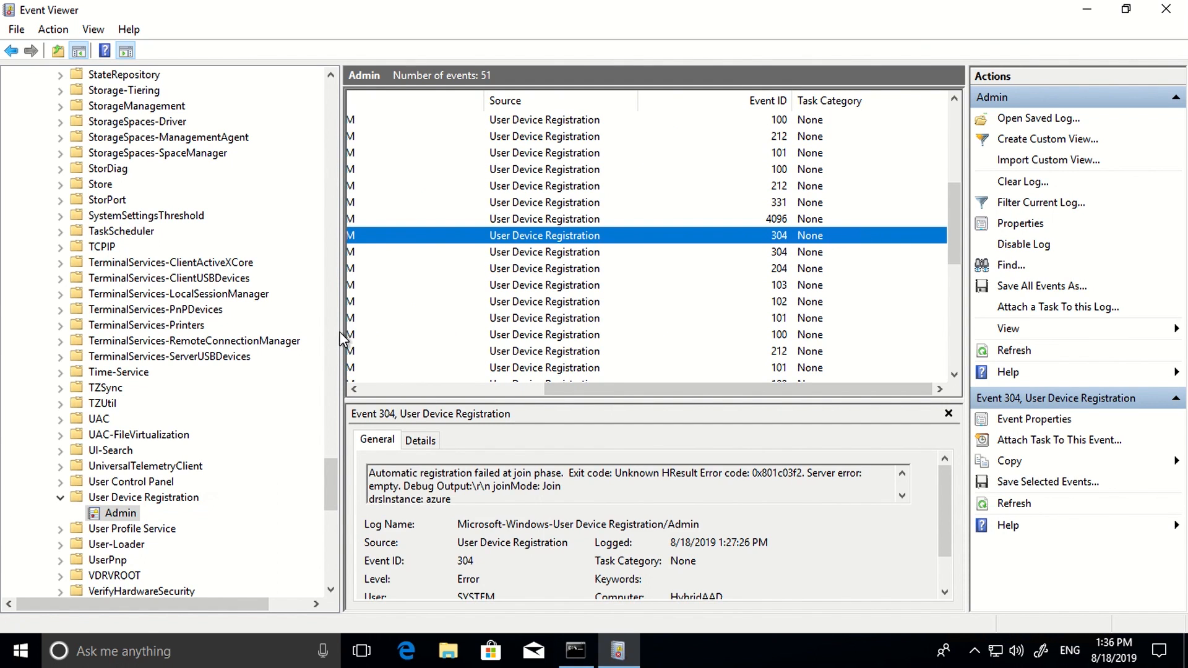
left_click_drag(341, 339, 226, 334)
left_click(292, 392)
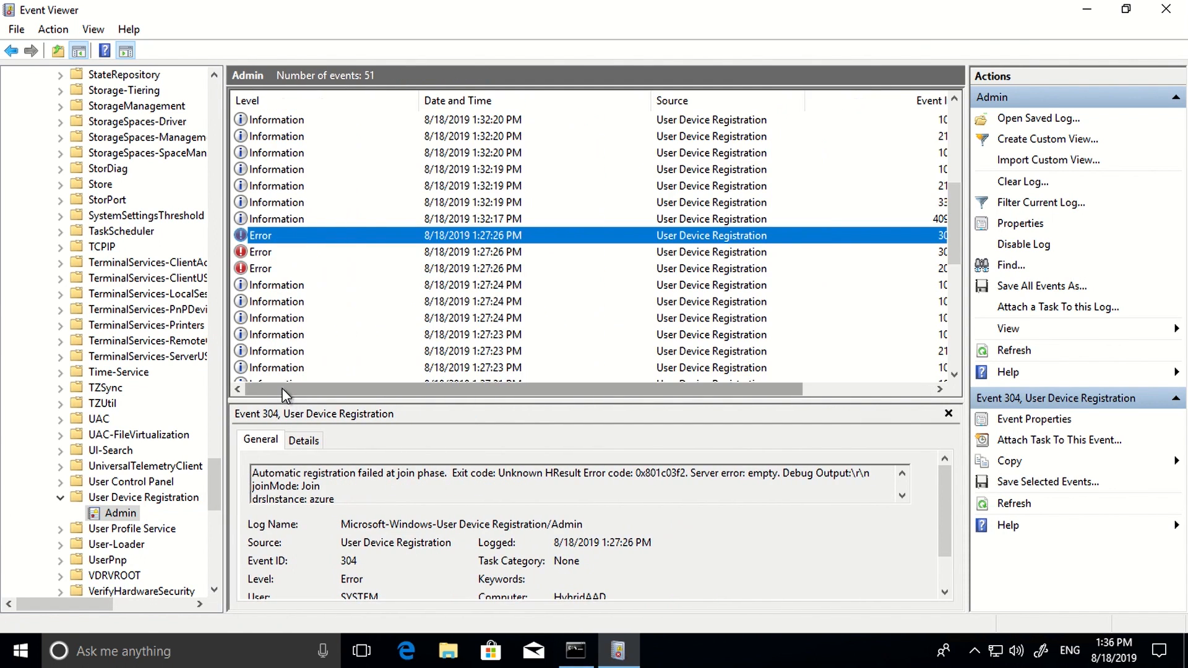
Step: Open the properties of event 4096, enlarge the window, and step through the newer registration events to event 101's discovery response
double_click(275, 218)
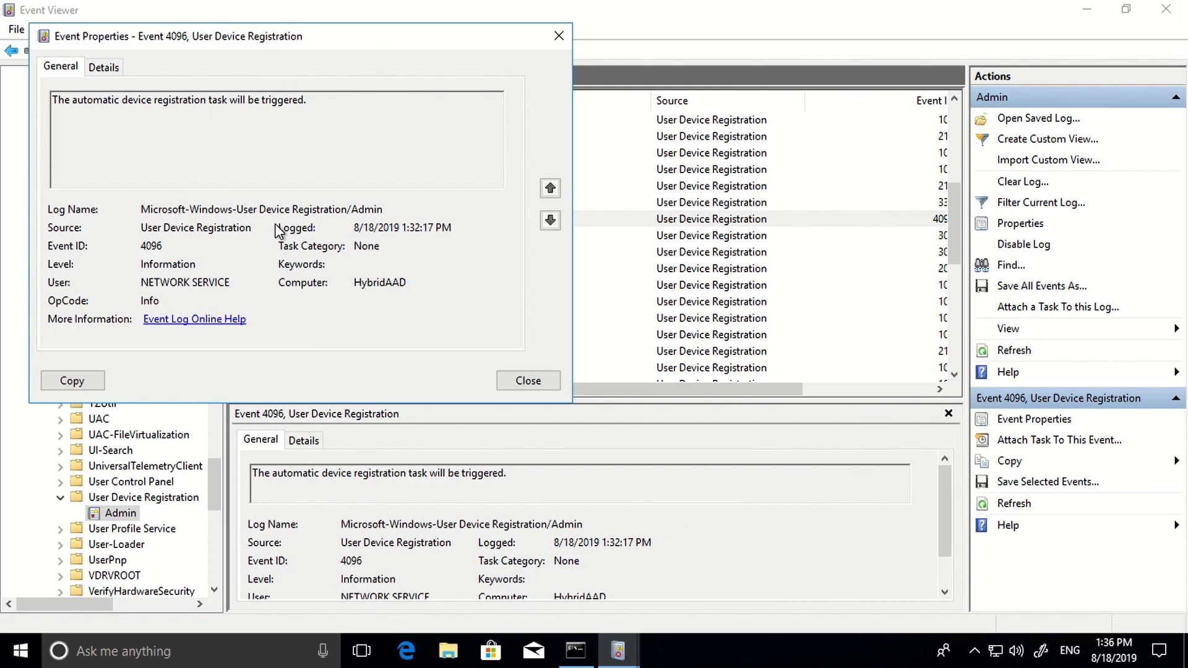
left_click_drag(570, 401, 945, 597)
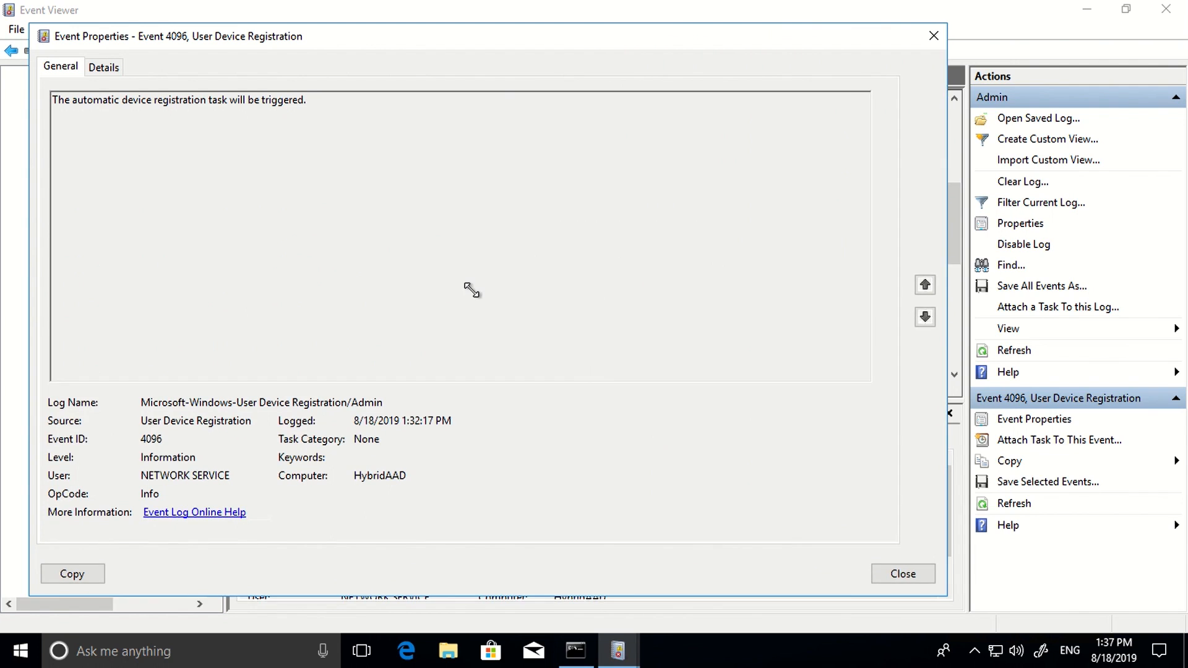
left_click(990, 276)
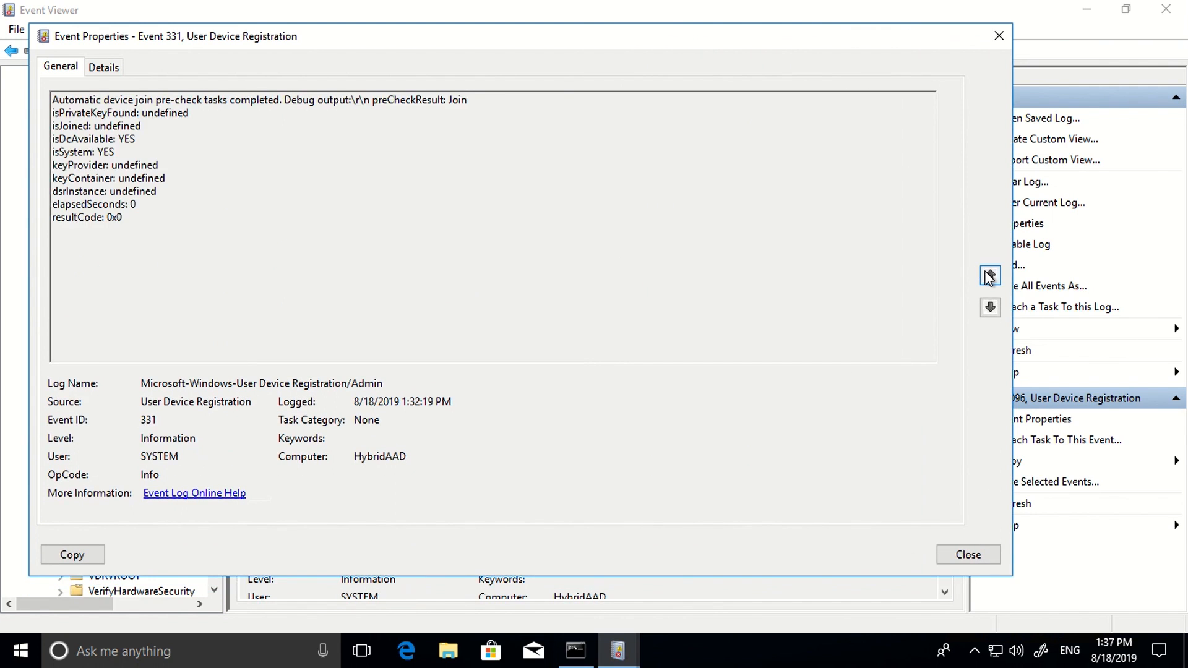
left_click(990, 276)
left_click(990, 276)
left_click(990, 276)
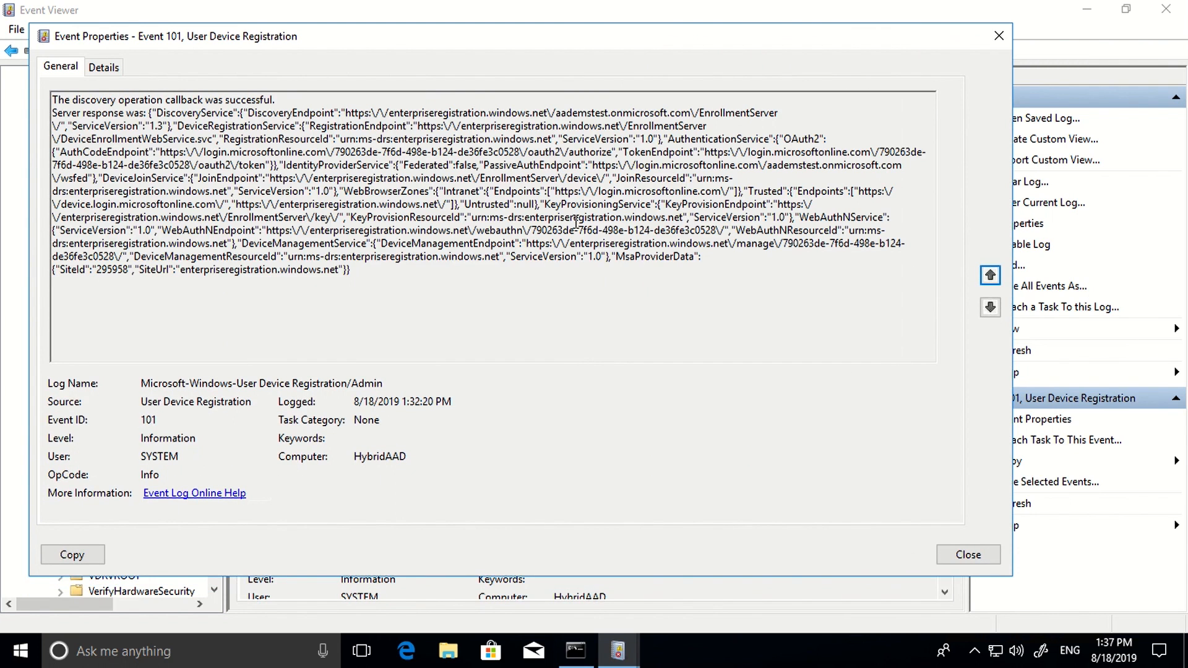
key("ctrl+a")
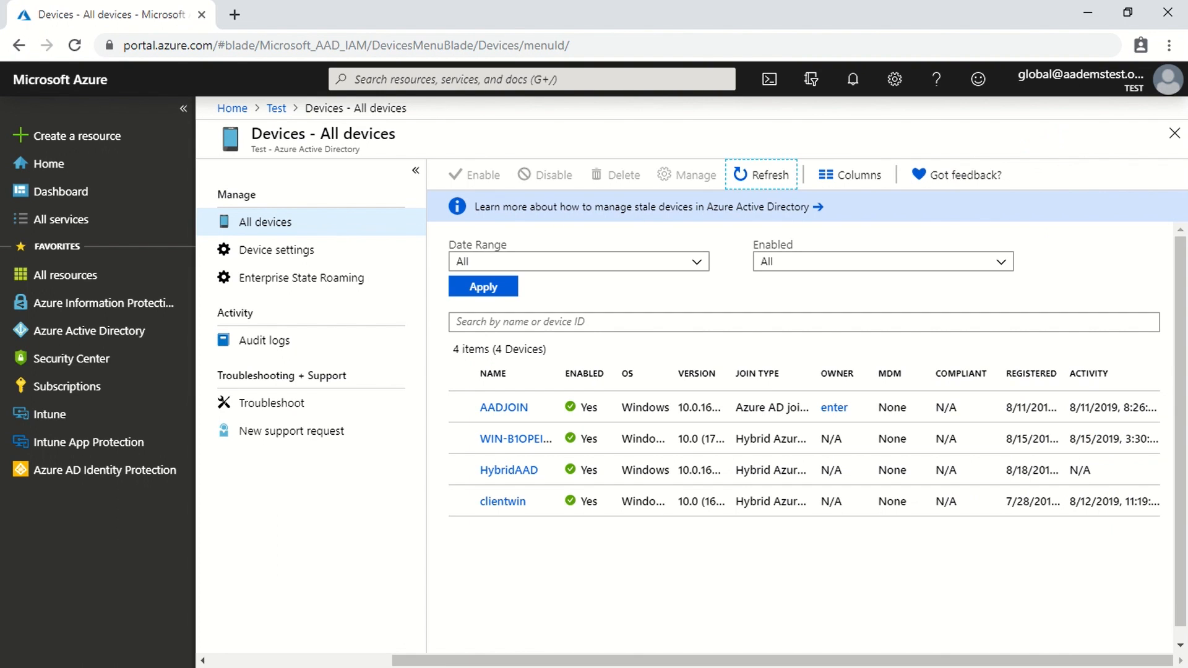
Step: Refresh the All devices list in the Azure portal, open the HybridAAD device, and highlight its ID
left_click(749, 176)
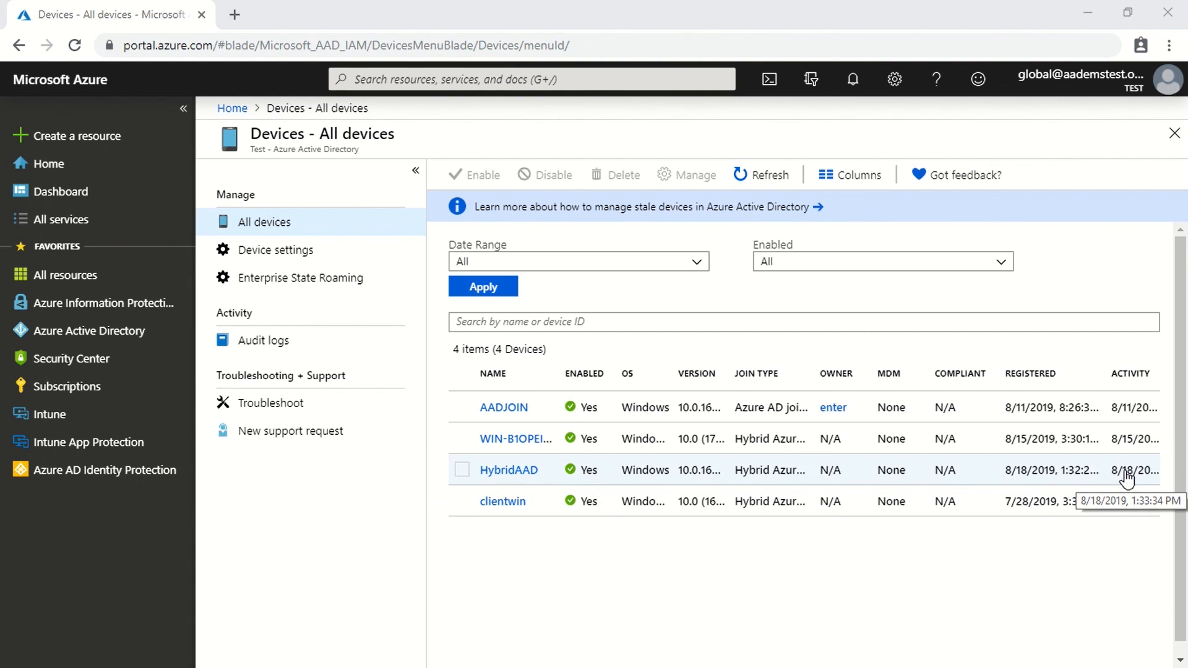
left_click(506, 470)
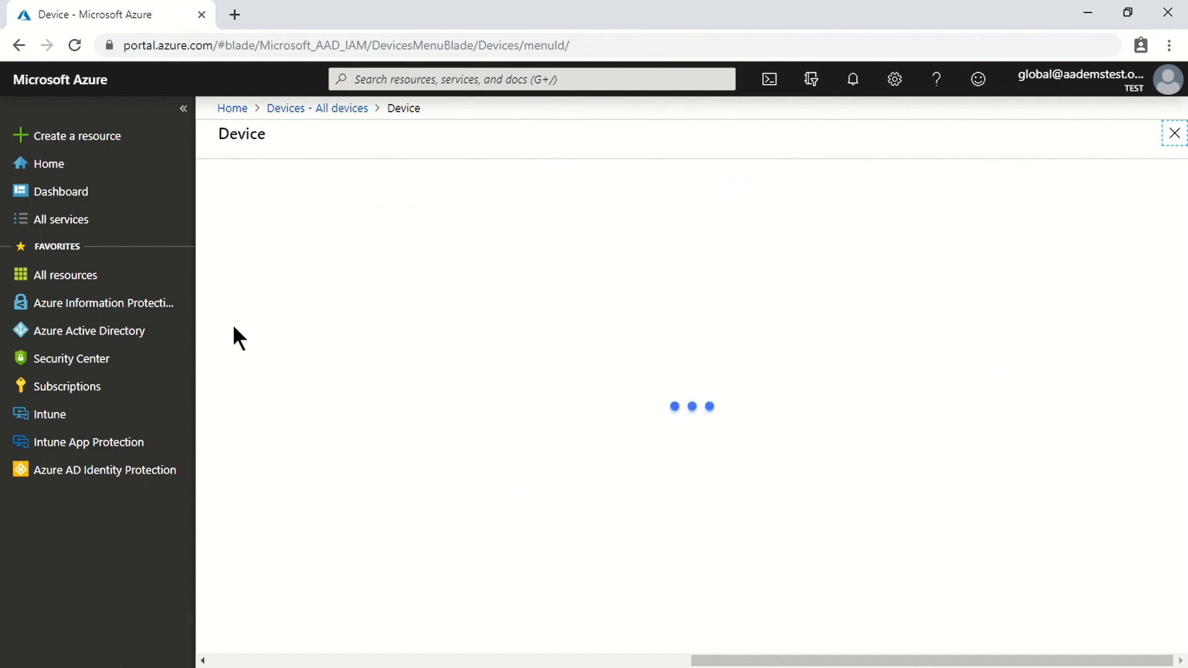
left_click_drag(284, 254, 486, 255)
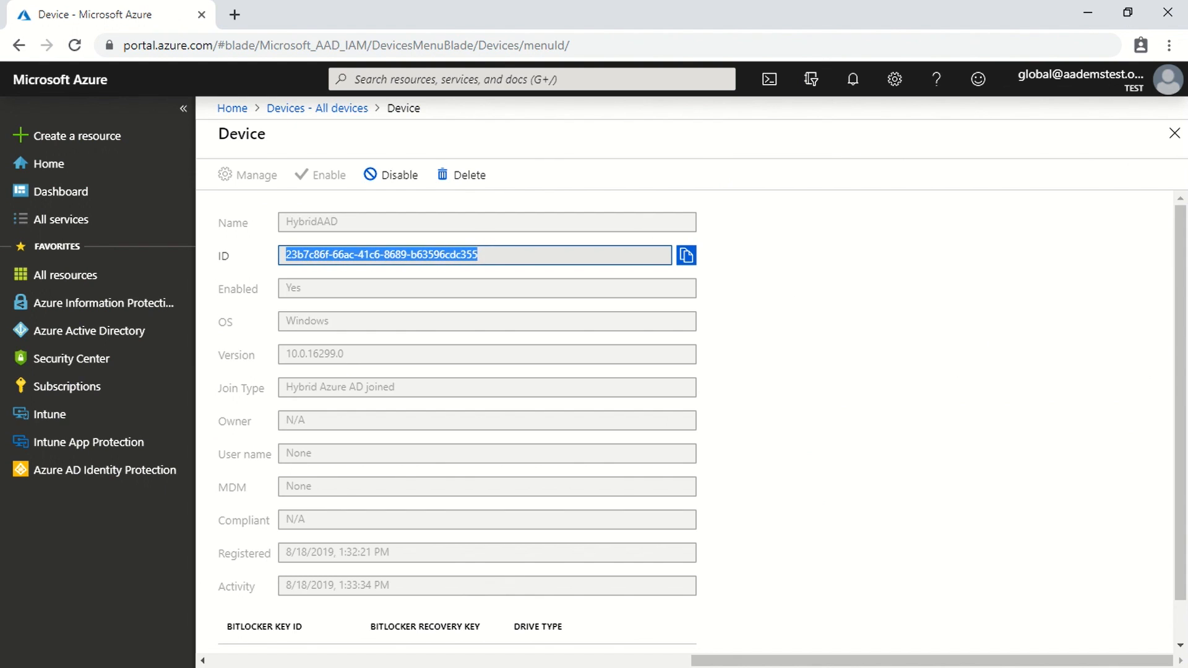
Step: Switch to the server's open Certificate window and compare its Issued to value with the HybridAAD device ID
key("alt+Tab")
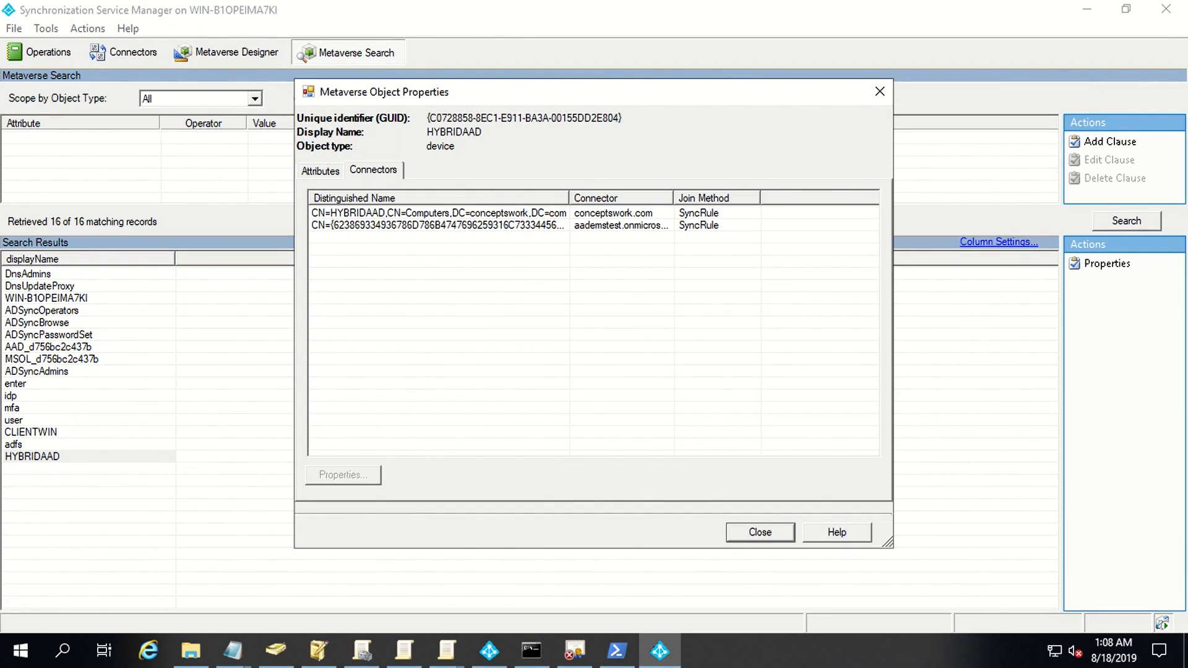
left_click(579, 664)
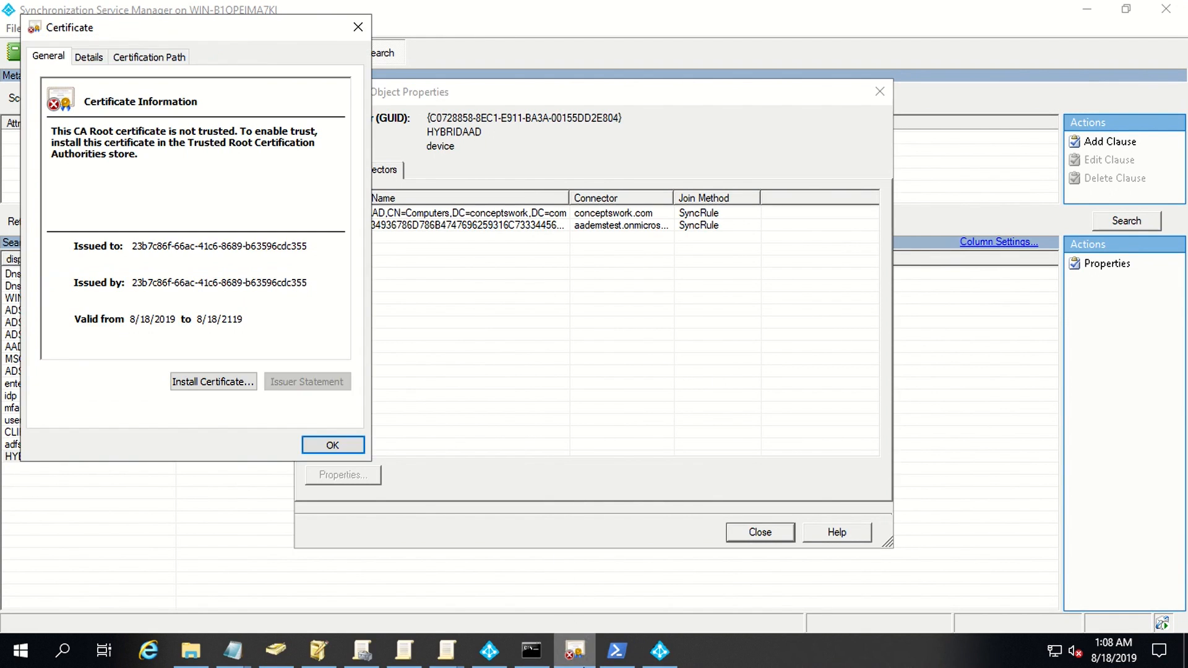
left_click(132, 249)
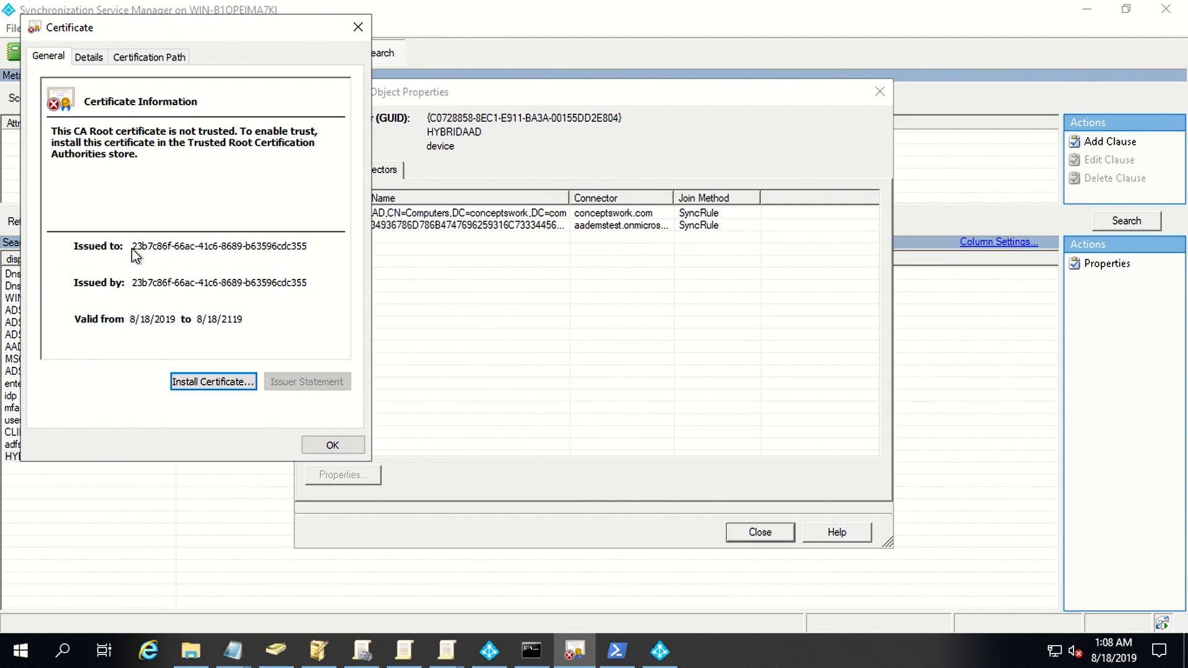